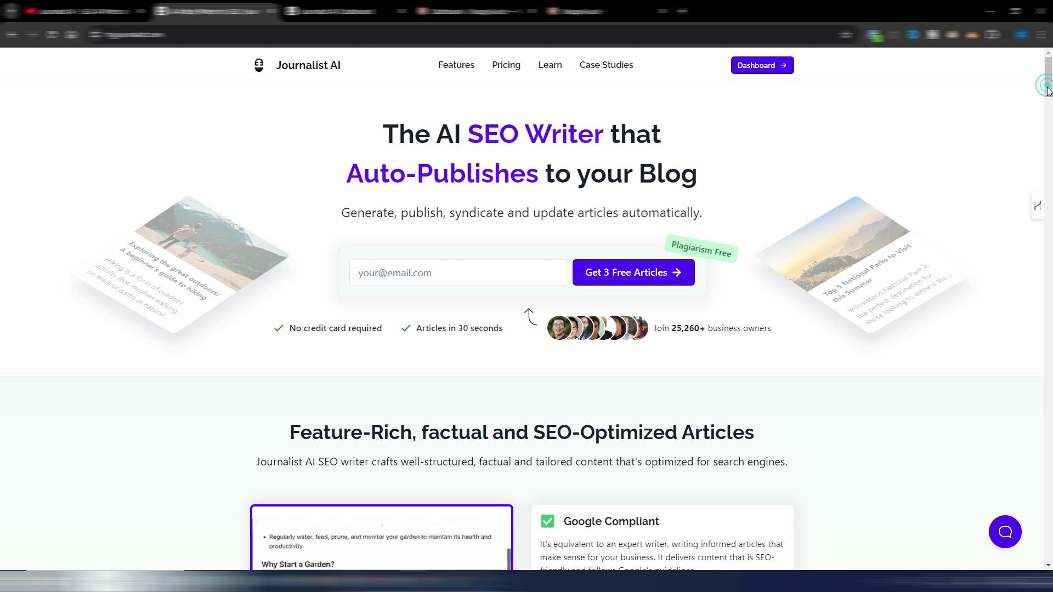
Review the Journalist AI homepage from its introduction through the AutoBlog features and the Knowledge Base section, and return to its beginning
click(1049, 141)
drag(1050, 131, 1049, 238)
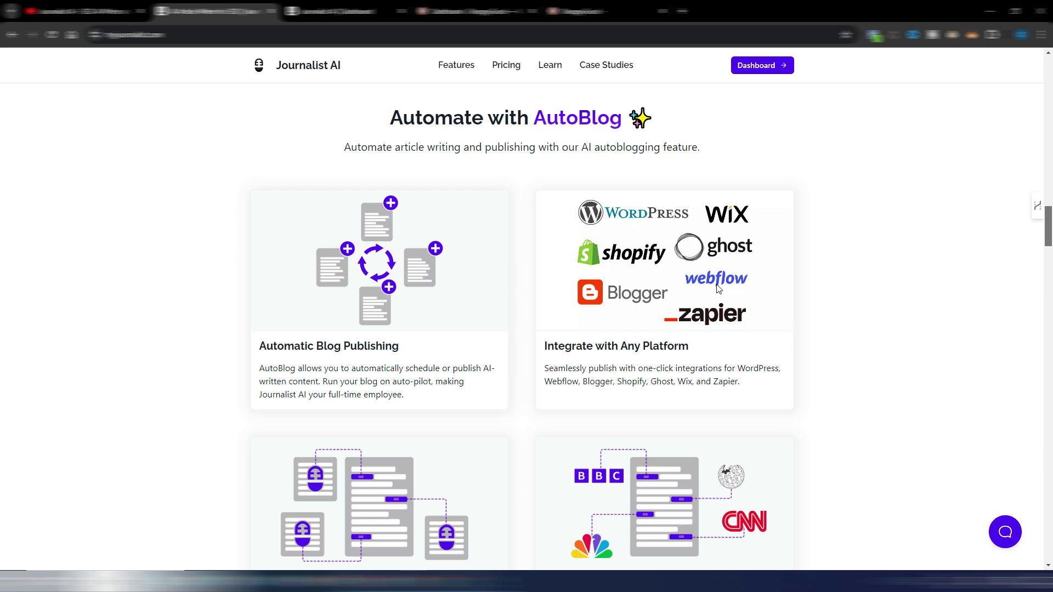
scroll(555, 365, down, 3)
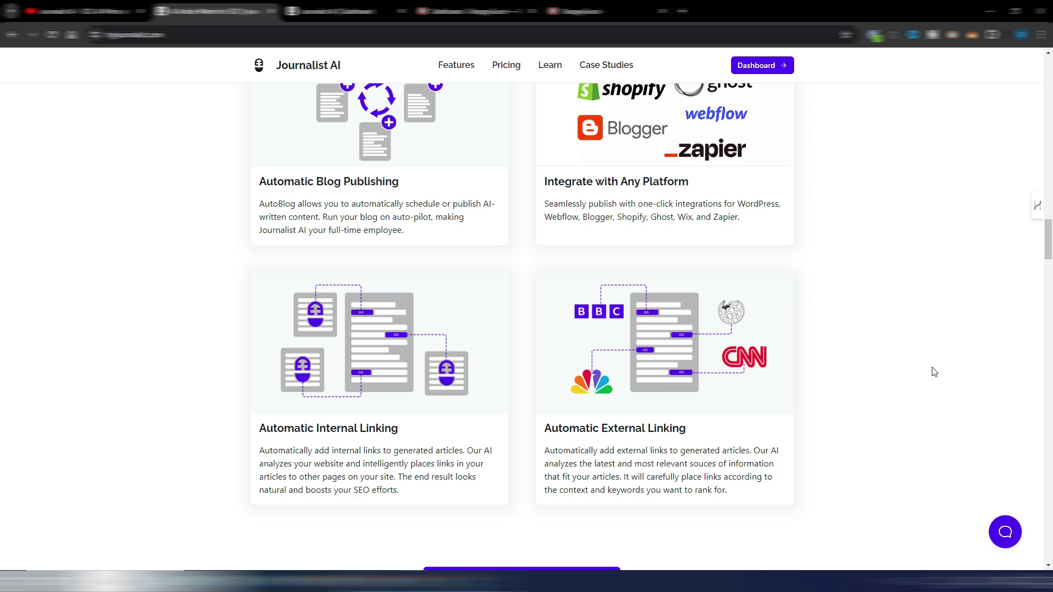
drag(1050, 240, 1047, 280)
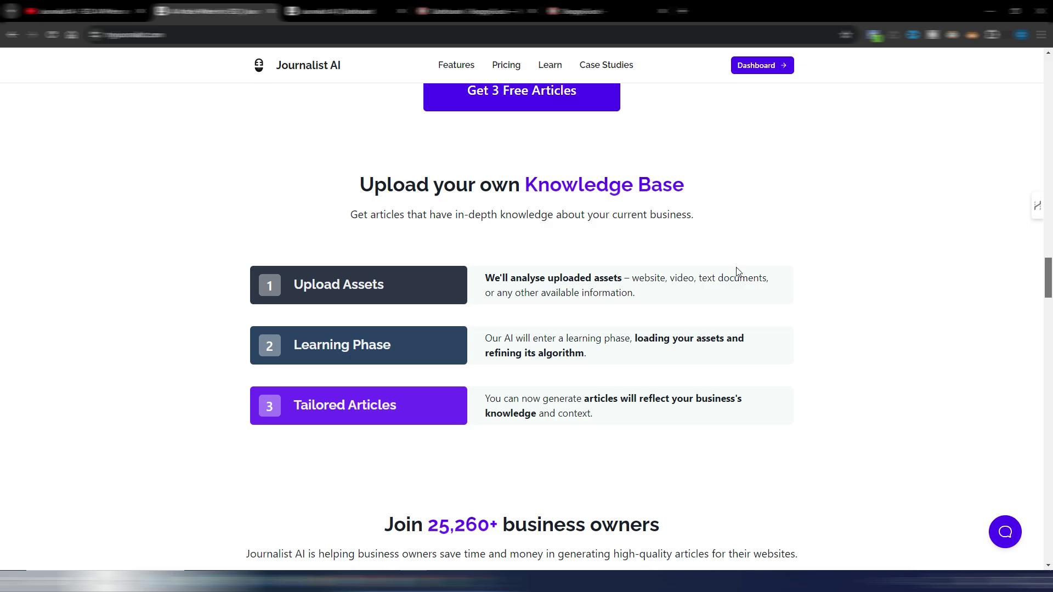
drag(1048, 271, 1047, 67)
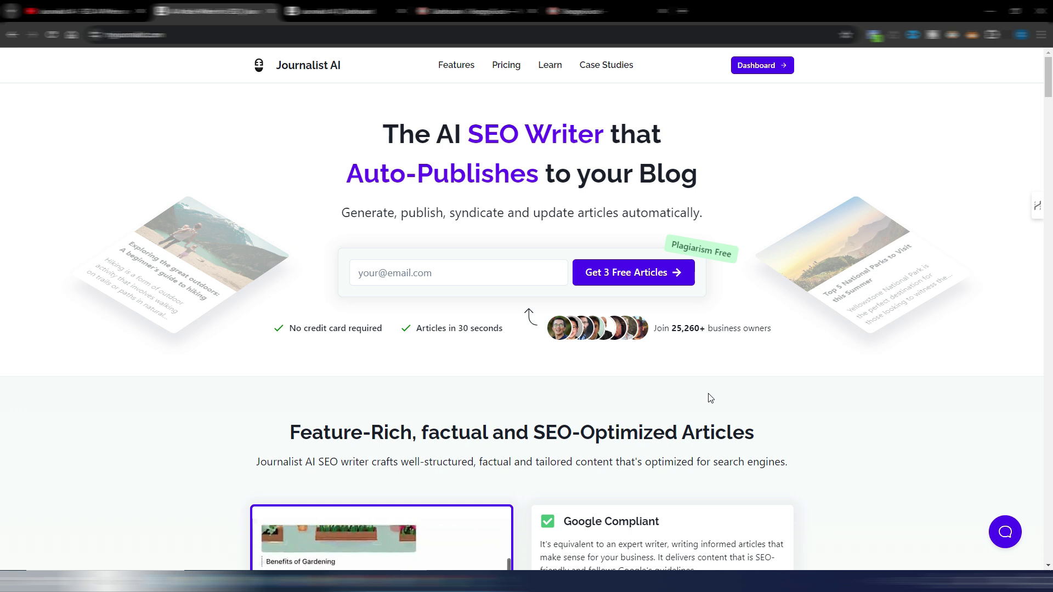
Switch to the Journalist AI dashboard and inspect the available article types and generation modes on the Generate Articles page
key(ctrl+Tab)
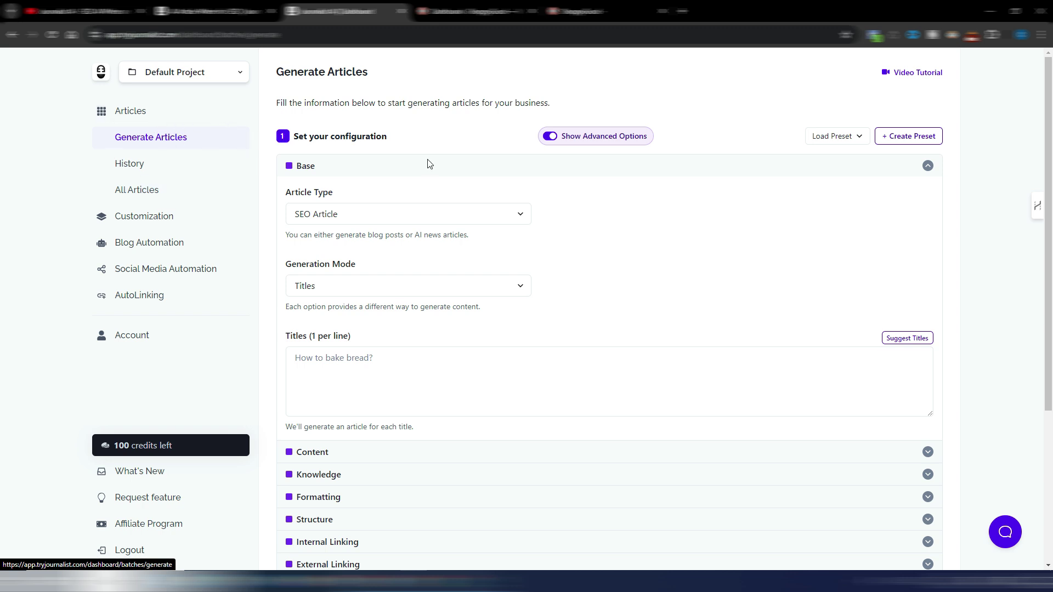
click(396, 215)
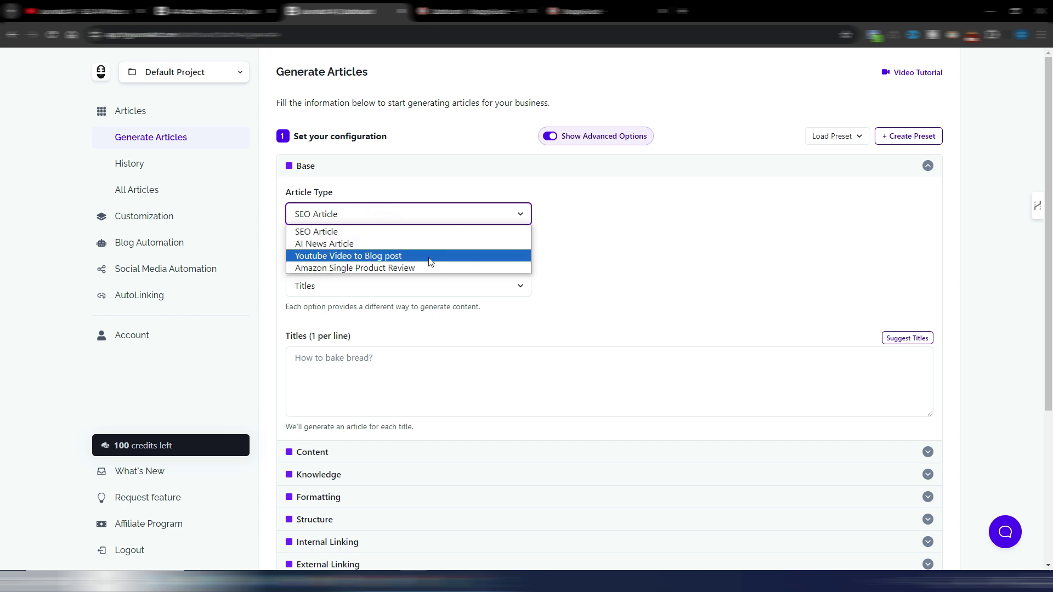
click(484, 141)
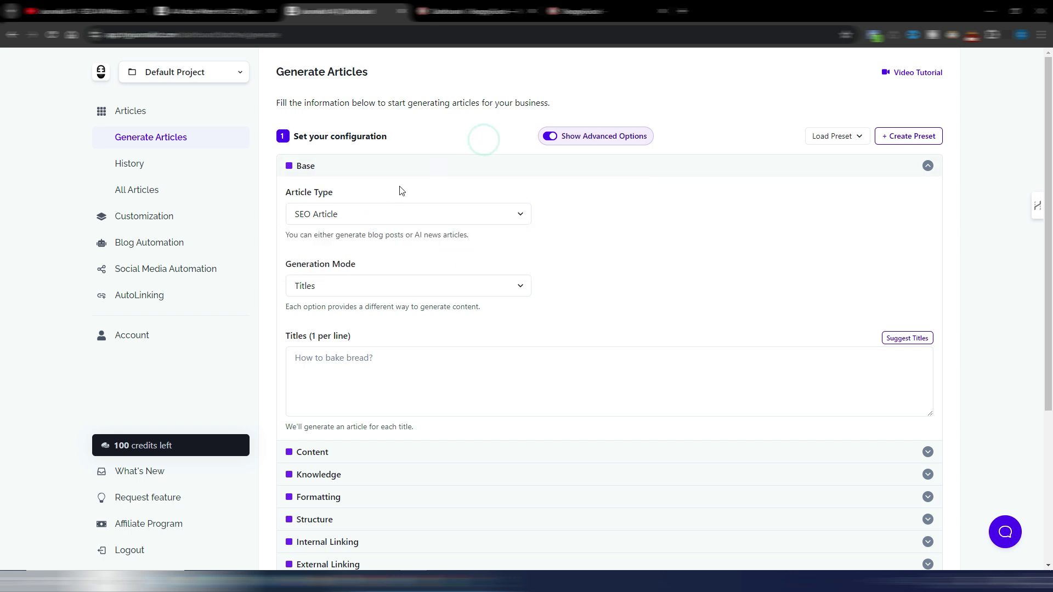
click(501, 291)
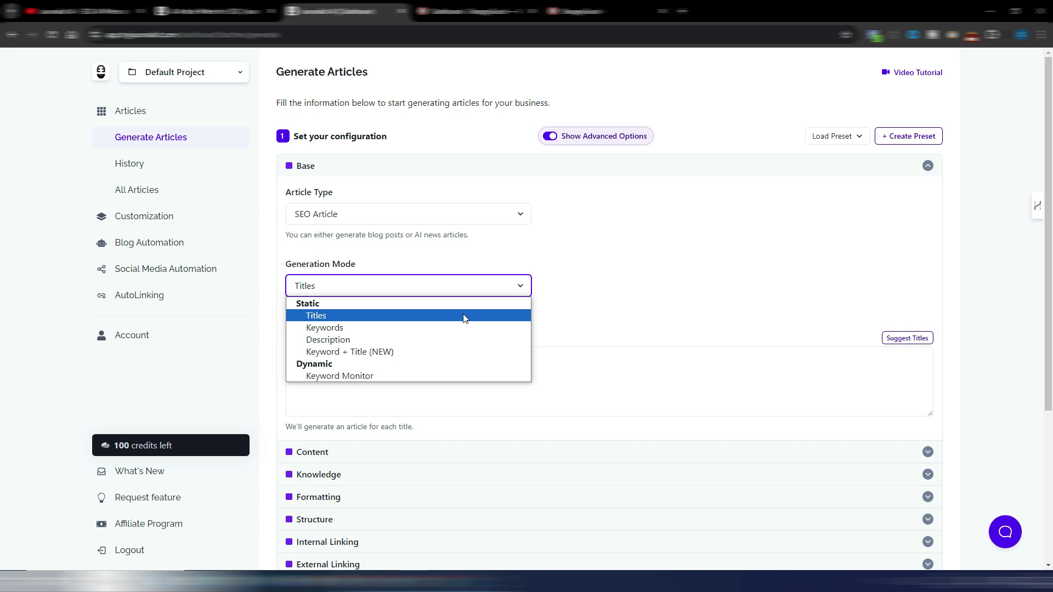
click(631, 265)
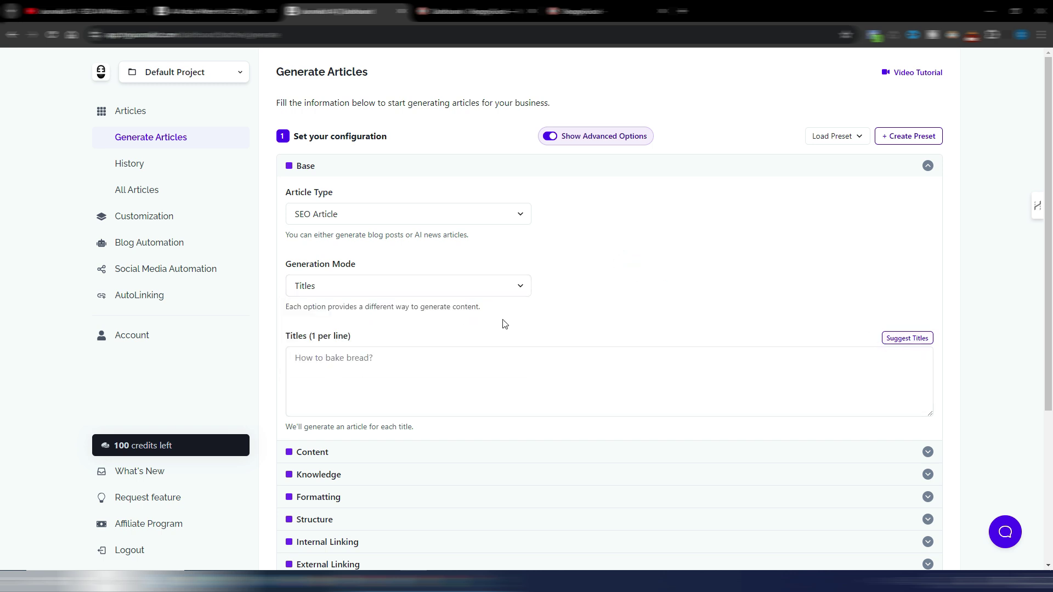
Try the generation modes Keywords, Description, Keyword + Title (NEW) and Keyword Monitor in turn to compare their input fields
click(354, 285)
click(347, 328)
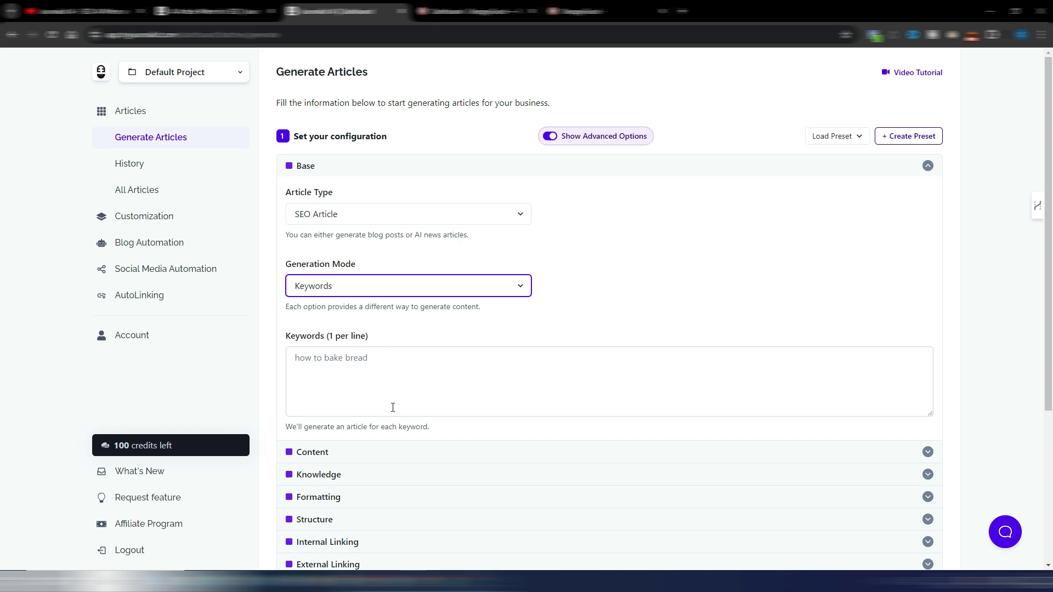
click(355, 288)
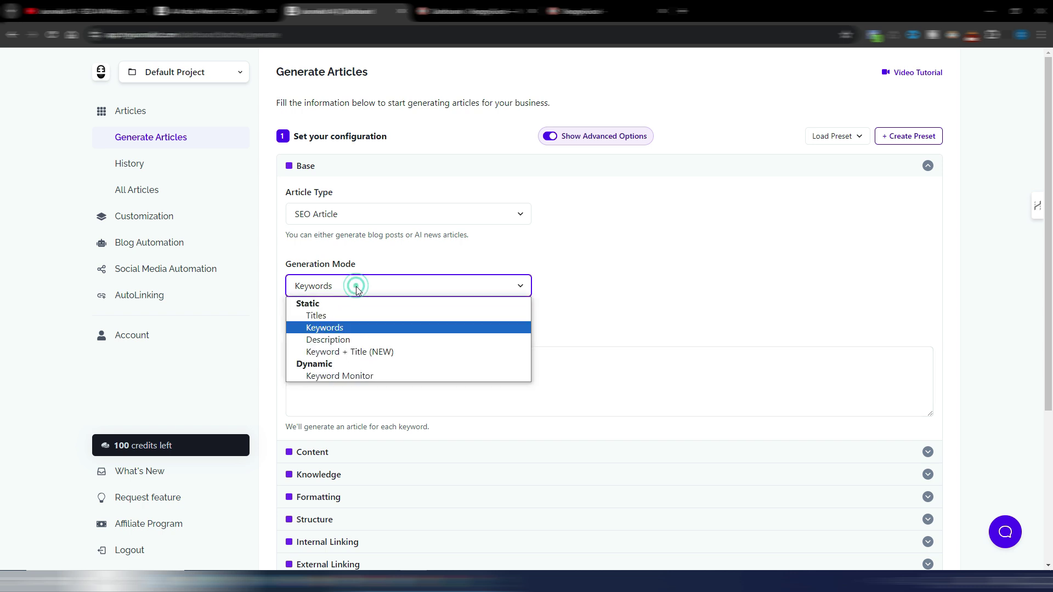
click(362, 341)
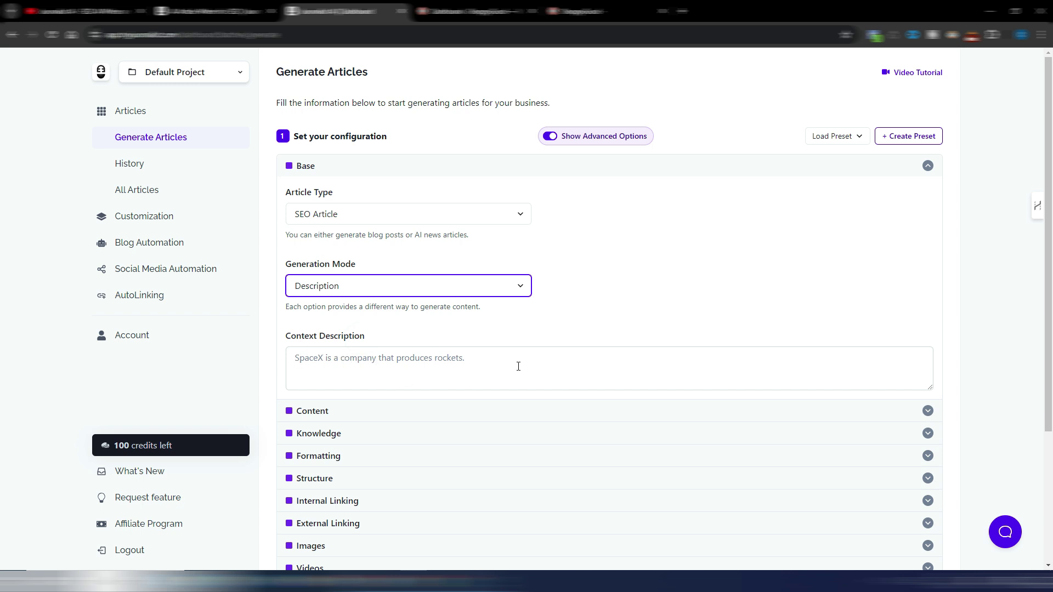
click(404, 288)
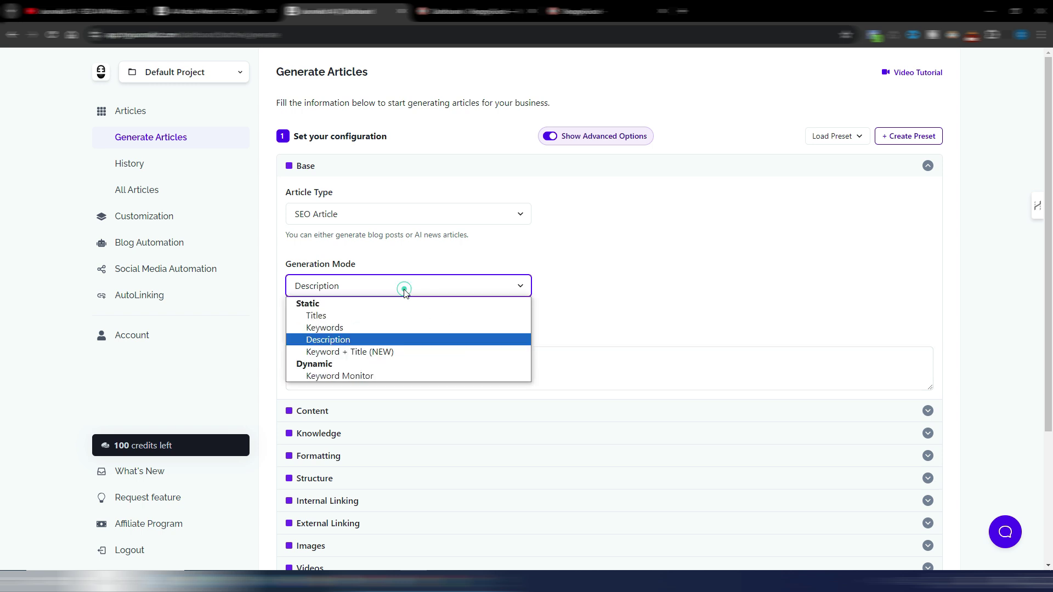
click(403, 353)
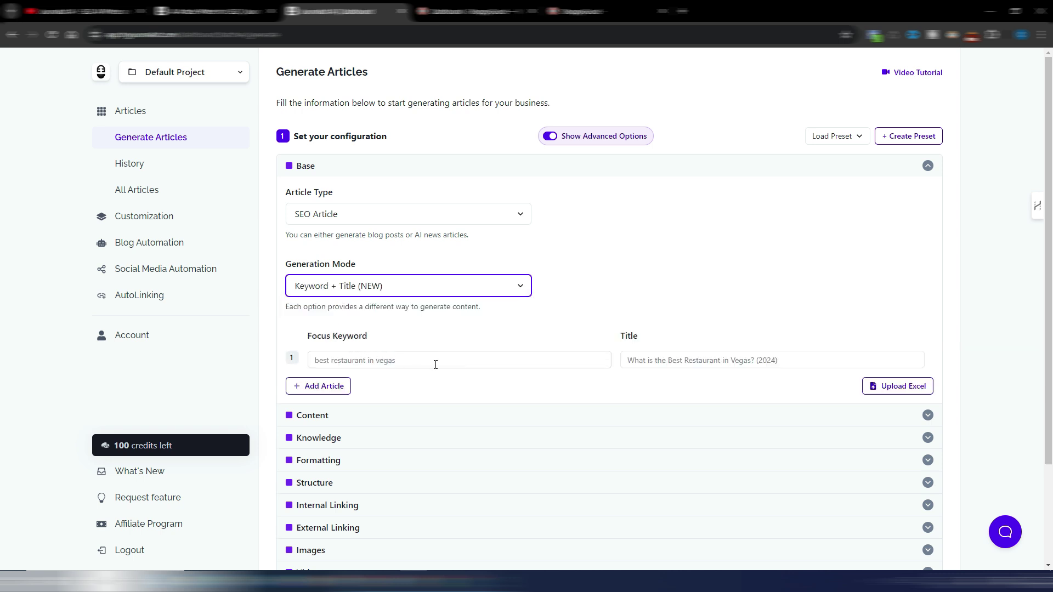
click(408, 293)
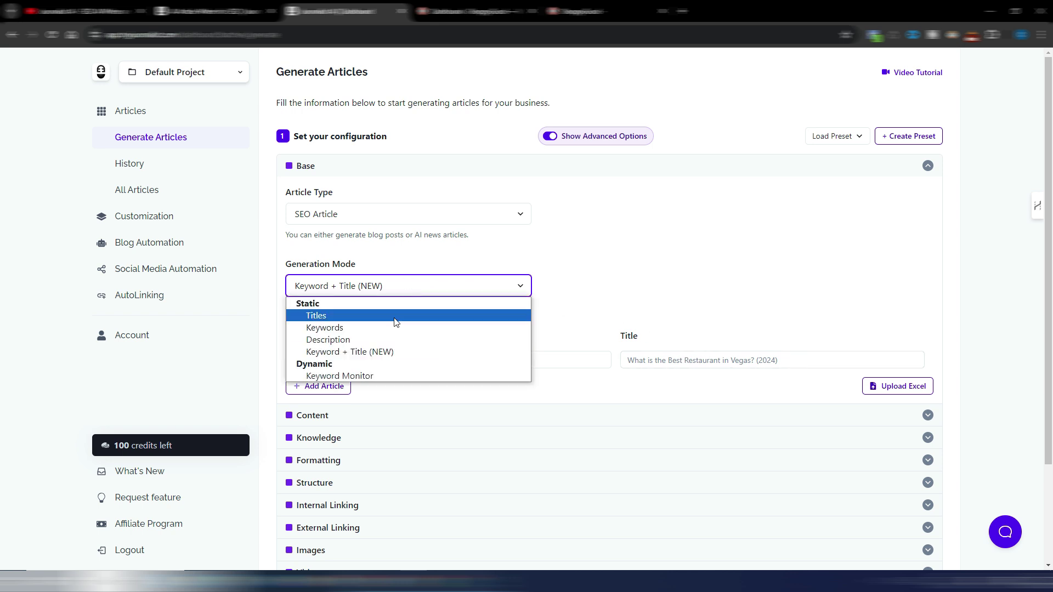
click(378, 376)
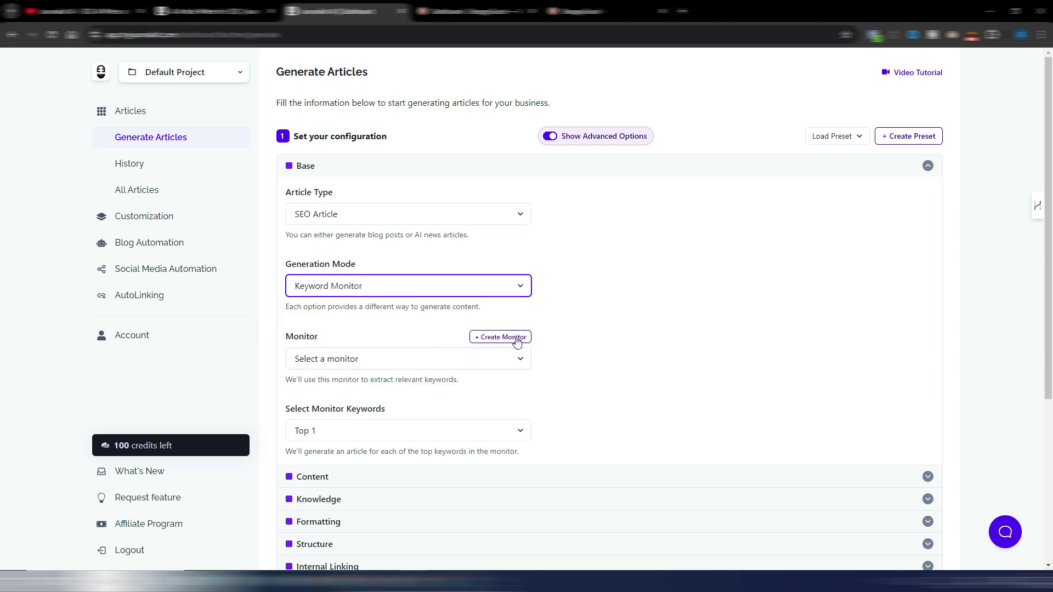
Inspect the available monitors and the monitor keyword amounts offered for Keyword Monitor mode, without changing either selection
click(398, 365)
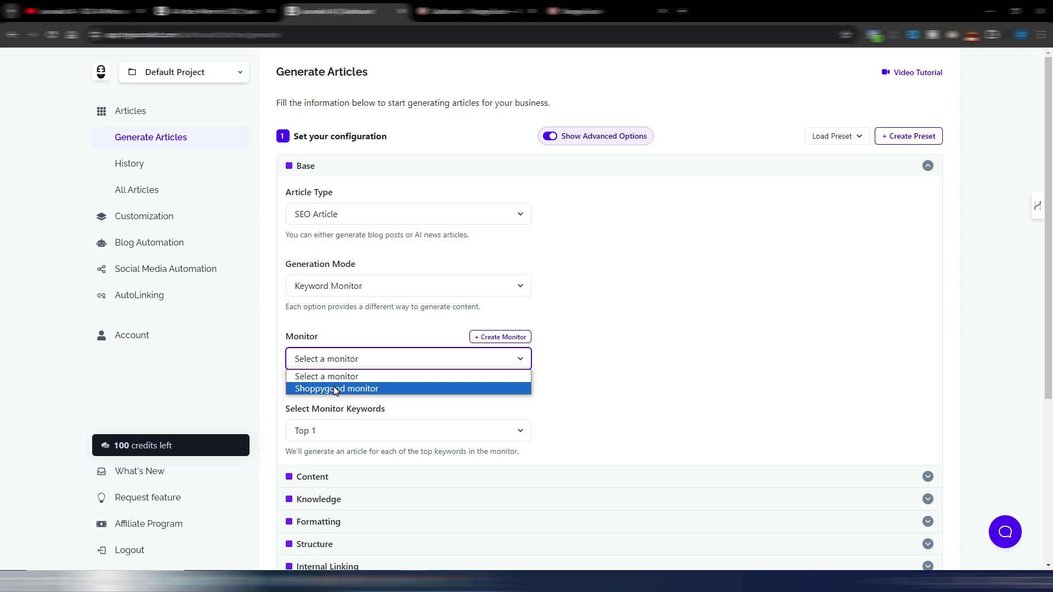
click(650, 268)
scroll(553, 357, down, 2)
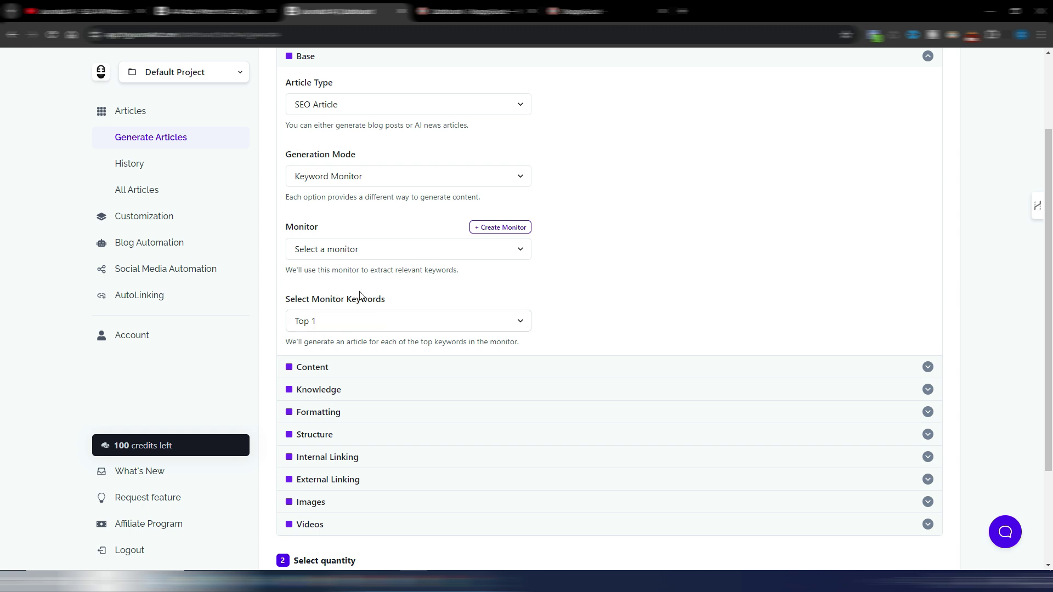
click(380, 322)
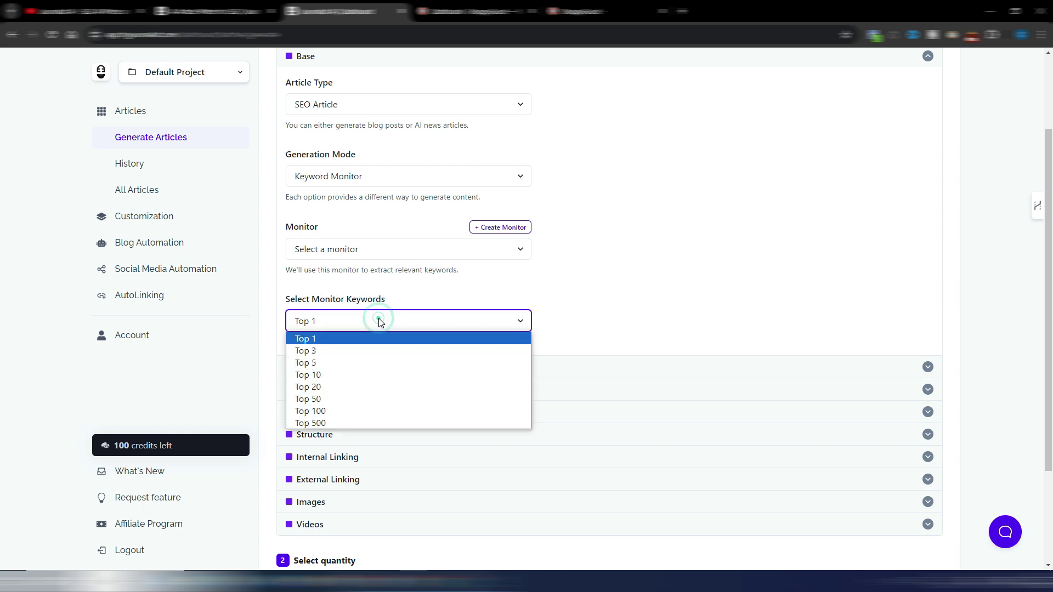
click(704, 248)
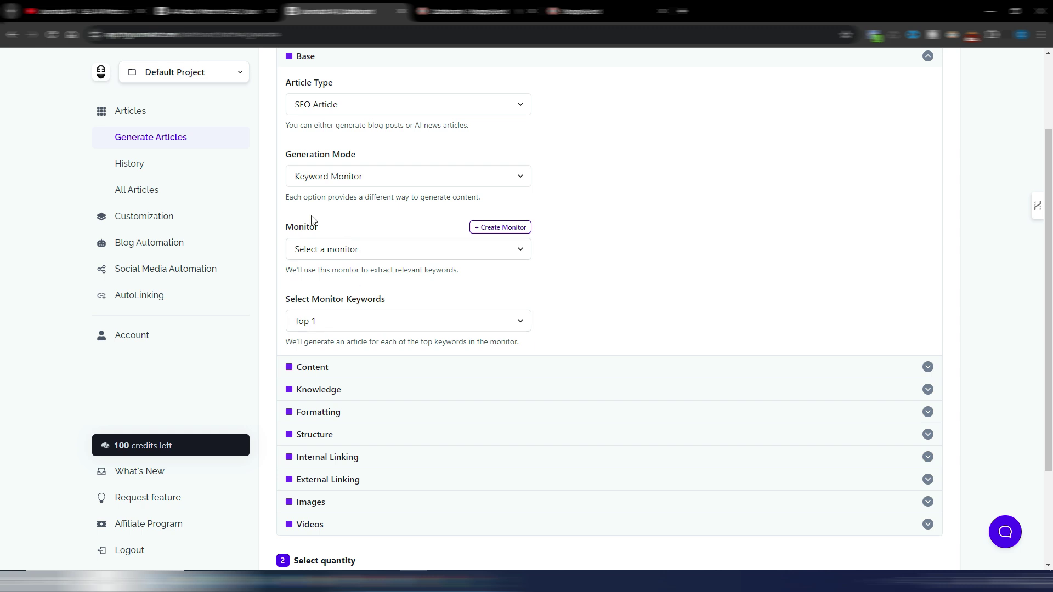
Set the generation mode to Titles and activate the field for entering article titles
click(343, 251)
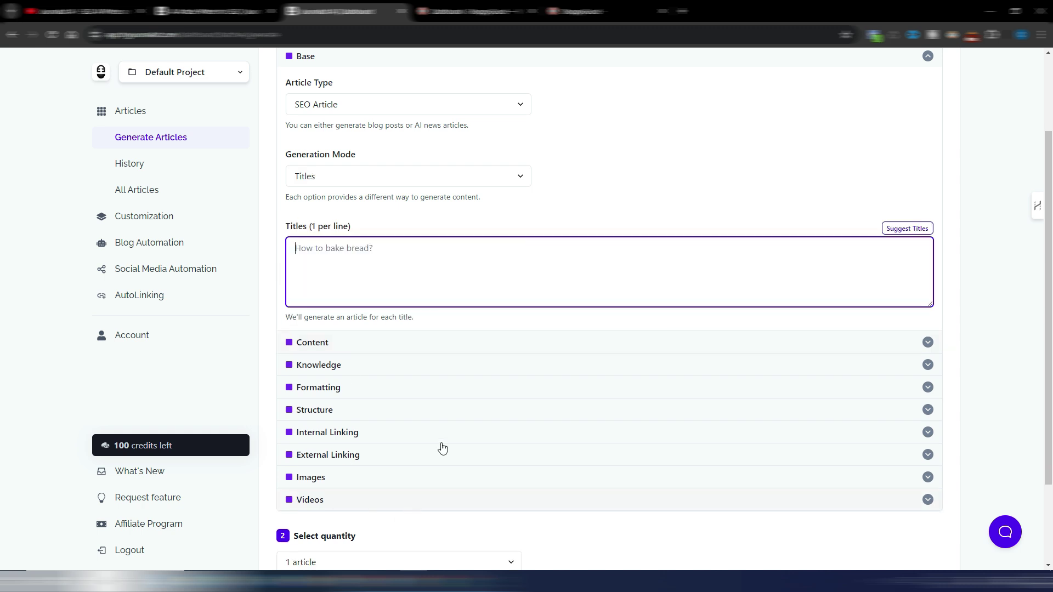
scroll(499, 442, down, 1)
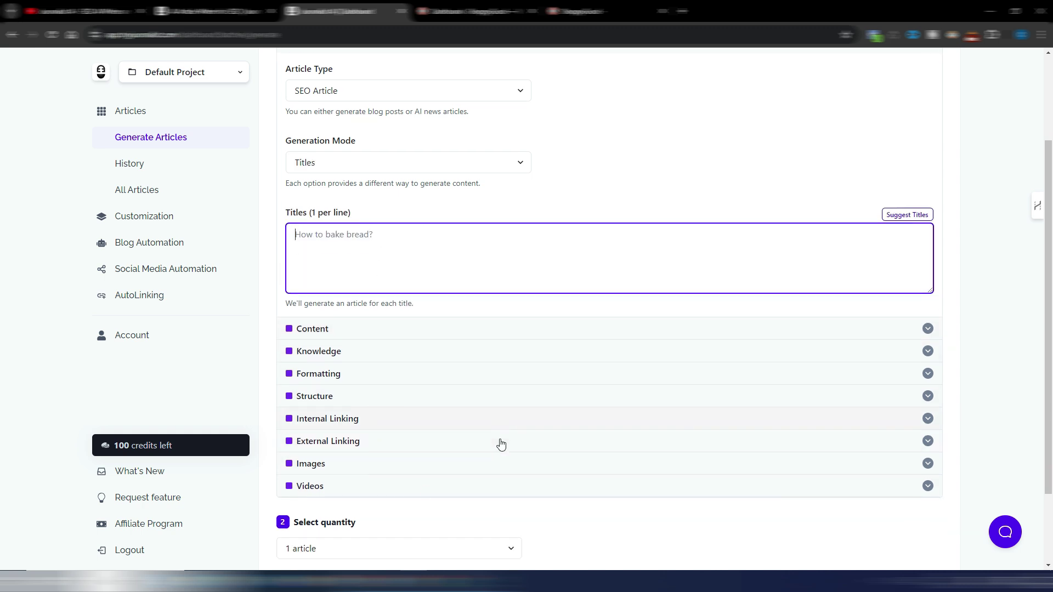
Turn off the advanced options just to inspect the simplified Content section and article quantity choices, and re-enable them
scroll(501, 444, up, 3)
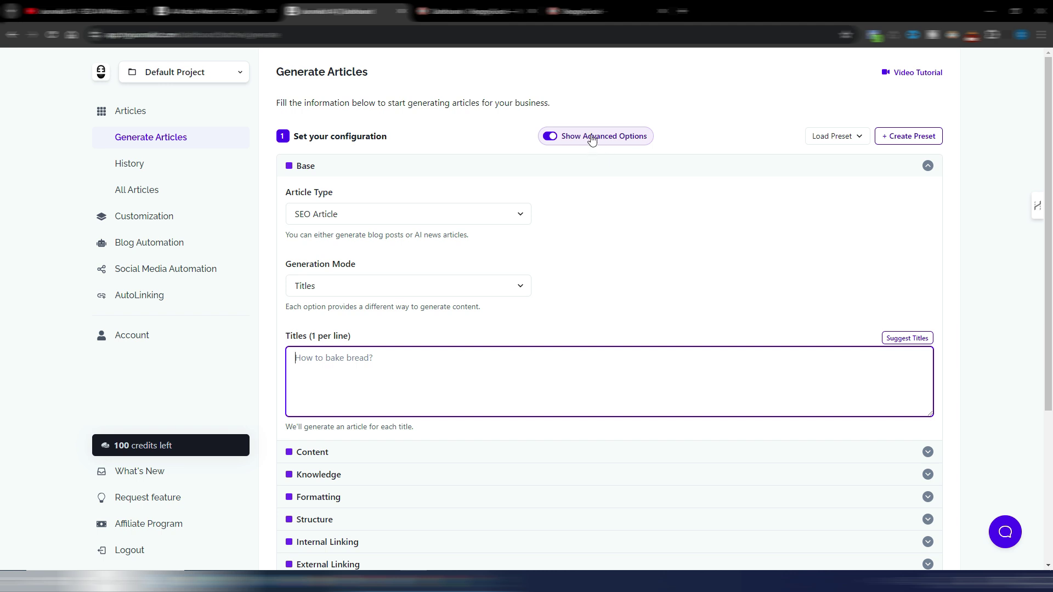
click(550, 137)
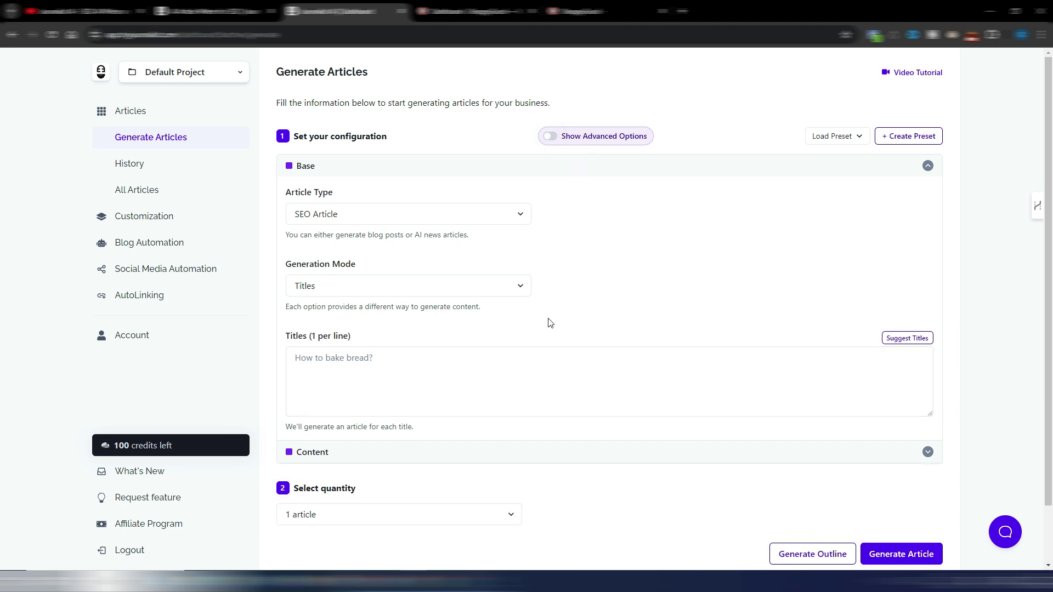
scroll(547, 347, down, 1)
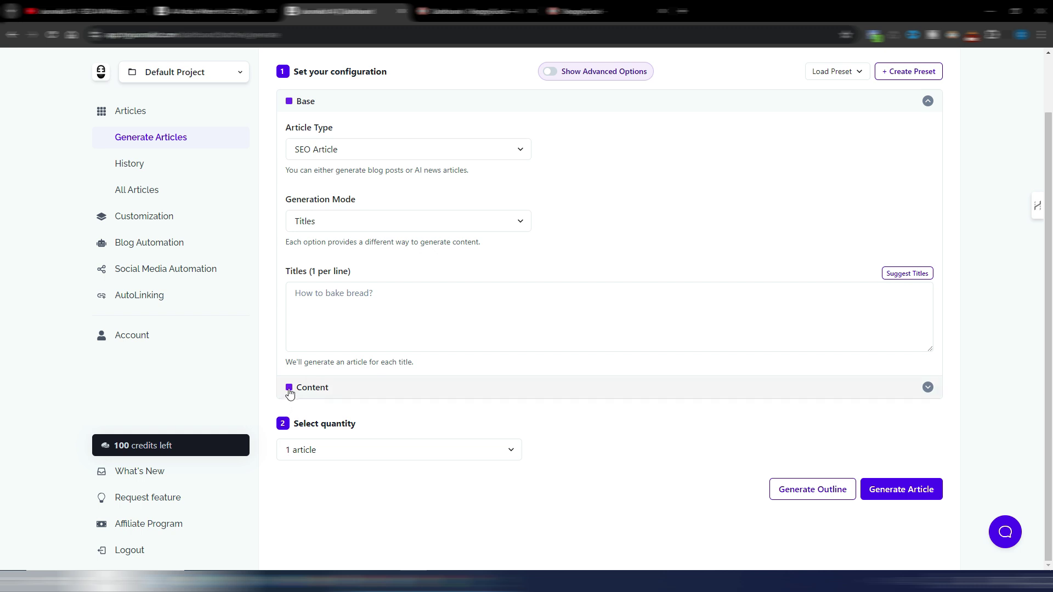
click(289, 388)
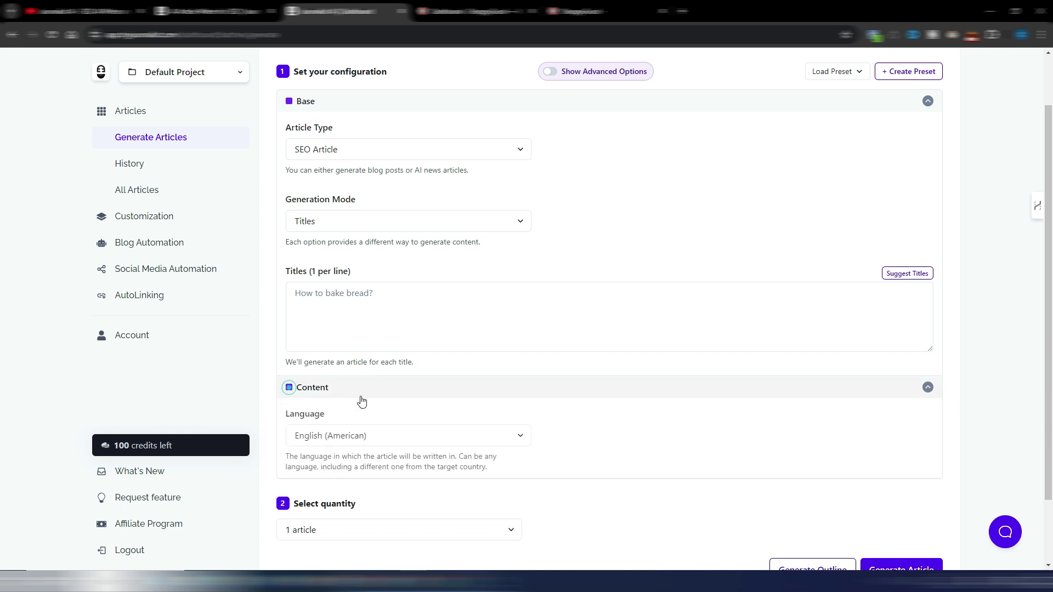
click(290, 389)
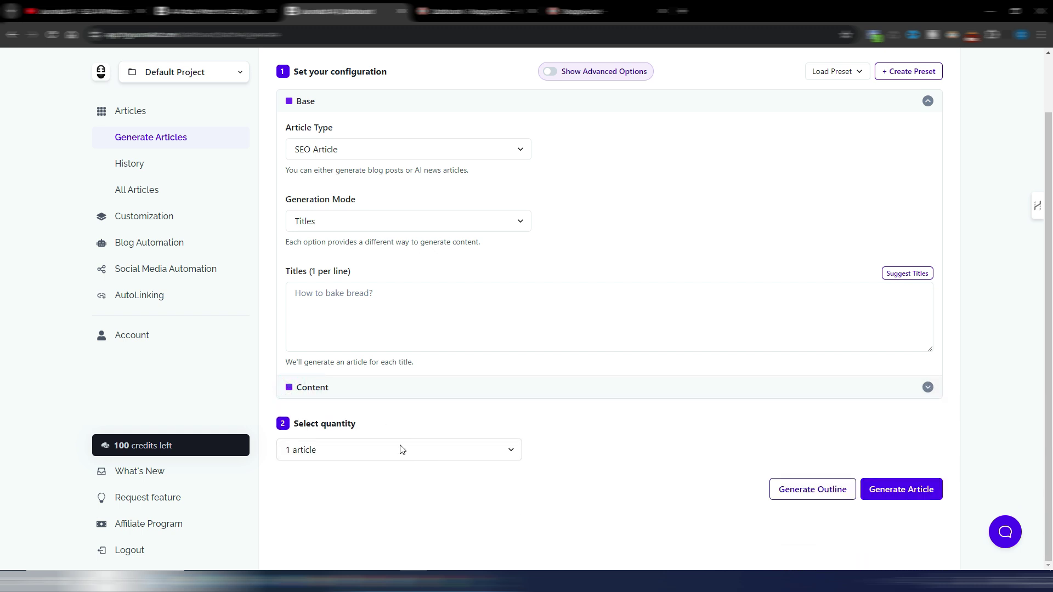
click(468, 457)
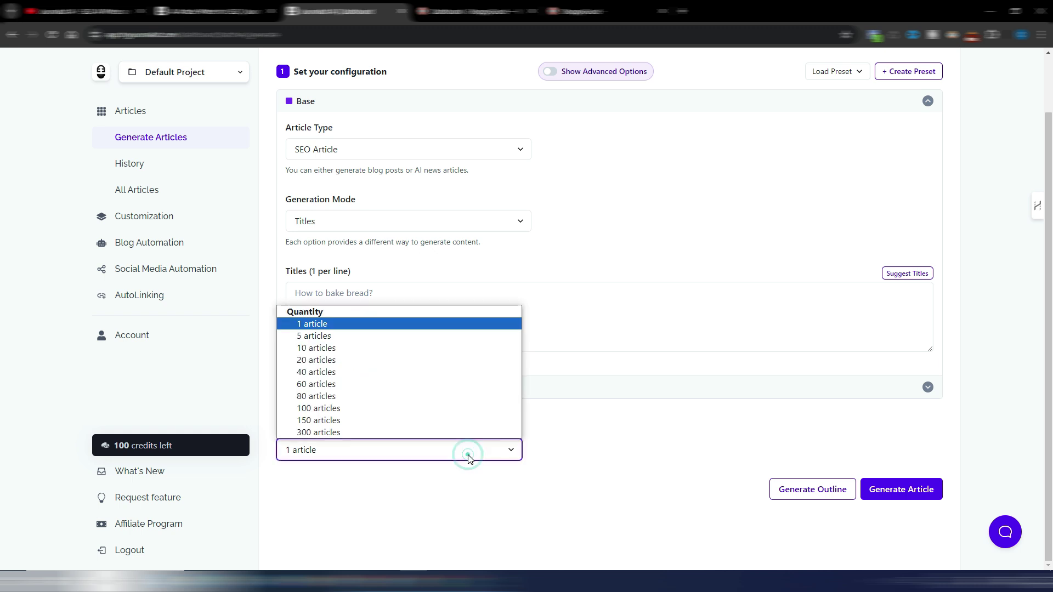
click(469, 457)
scroll(469, 457, up, 2)
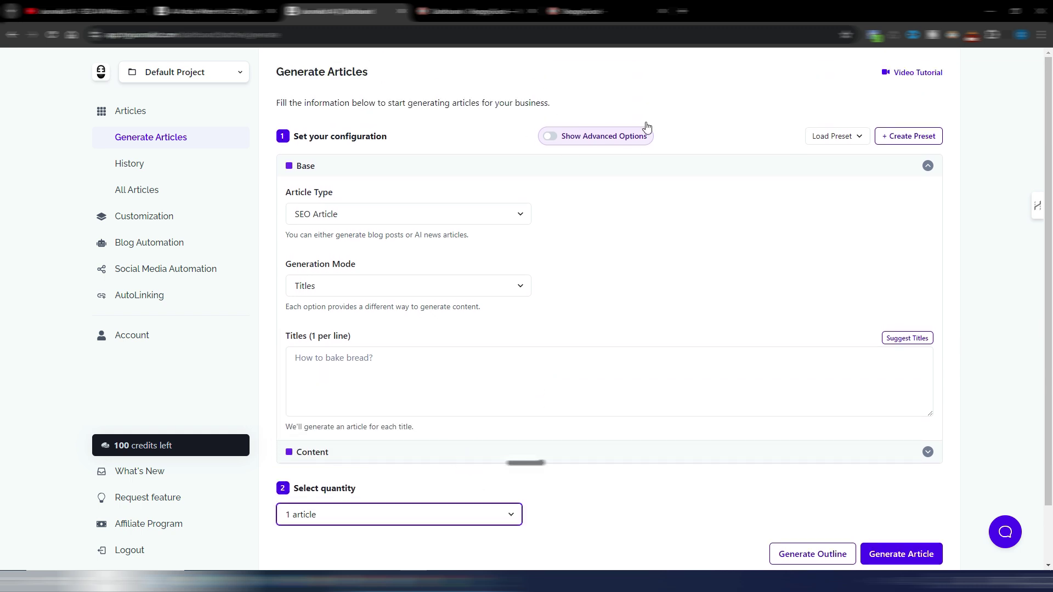
click(548, 137)
Expand the Content section and review its language, country, creativity, tone, formality, custom instruction and keyword settings
scroll(541, 282, down, 4)
click(308, 235)
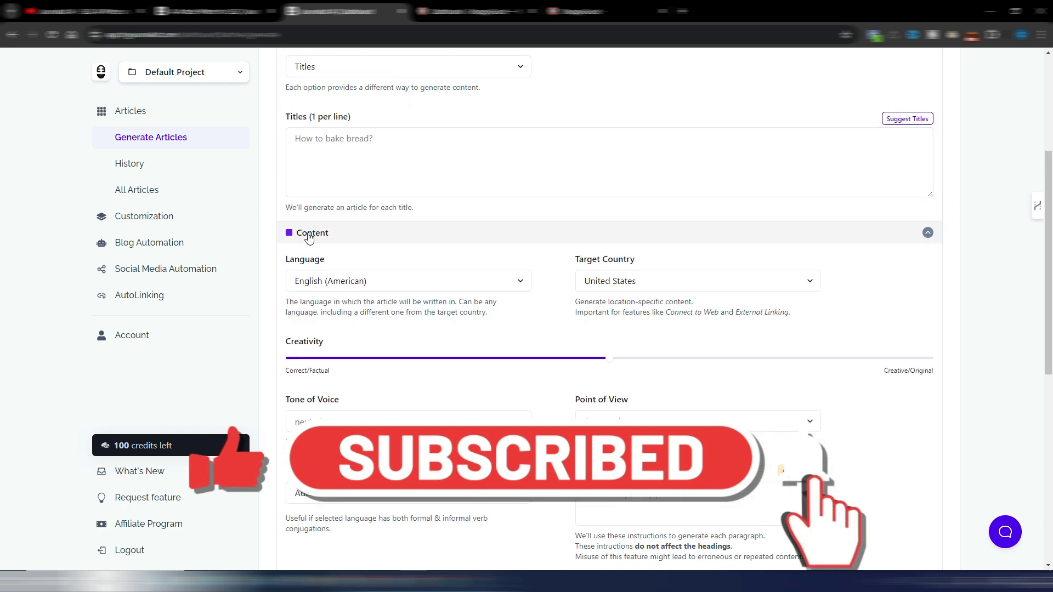
scroll(638, 172, down, 3)
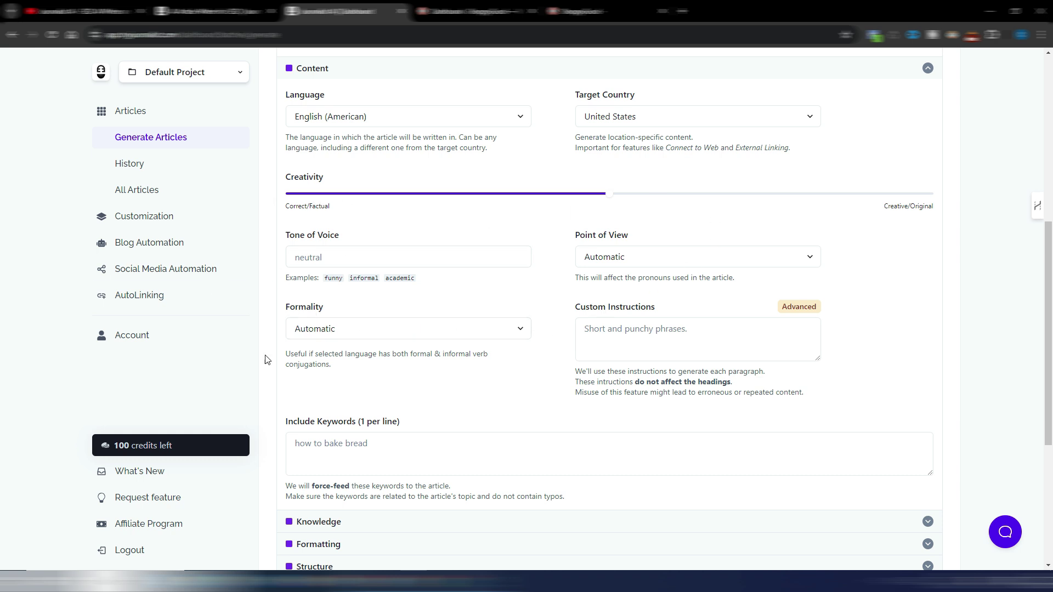
click(413, 332)
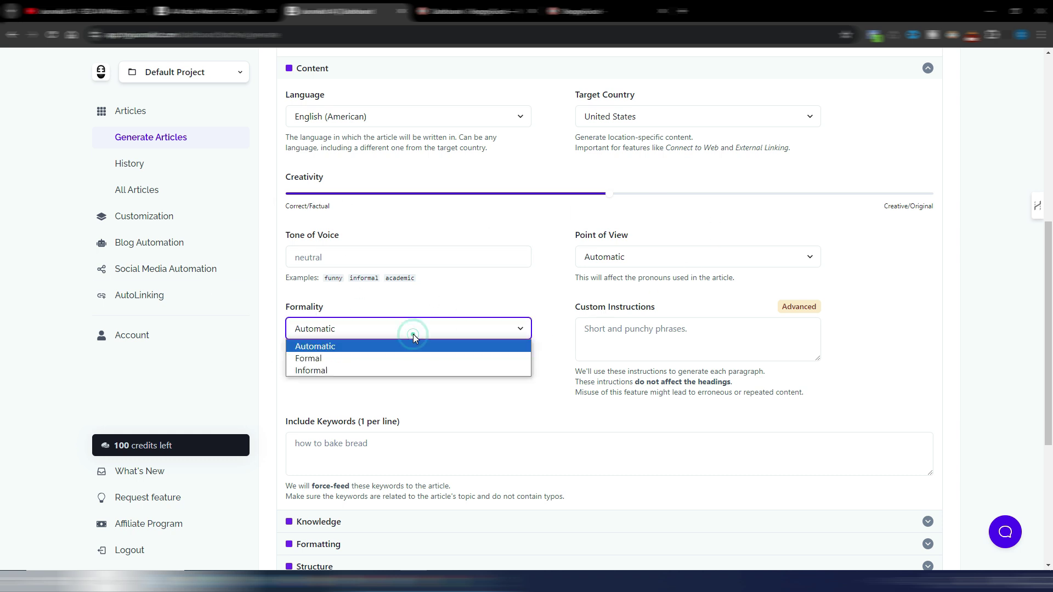
click(413, 334)
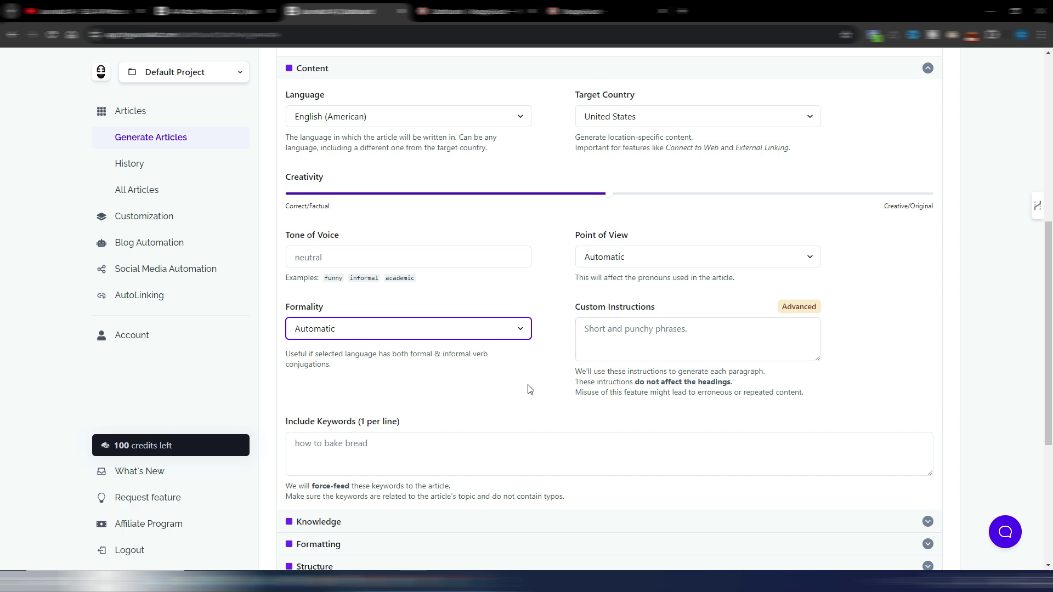
scroll(529, 389, down, 2)
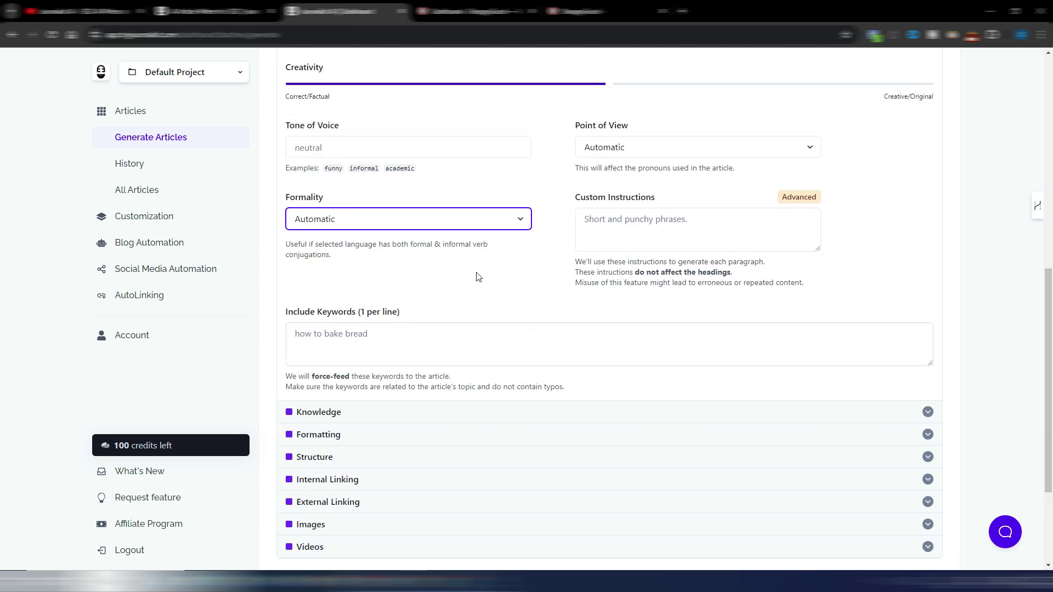
scroll(439, 291, up, 4)
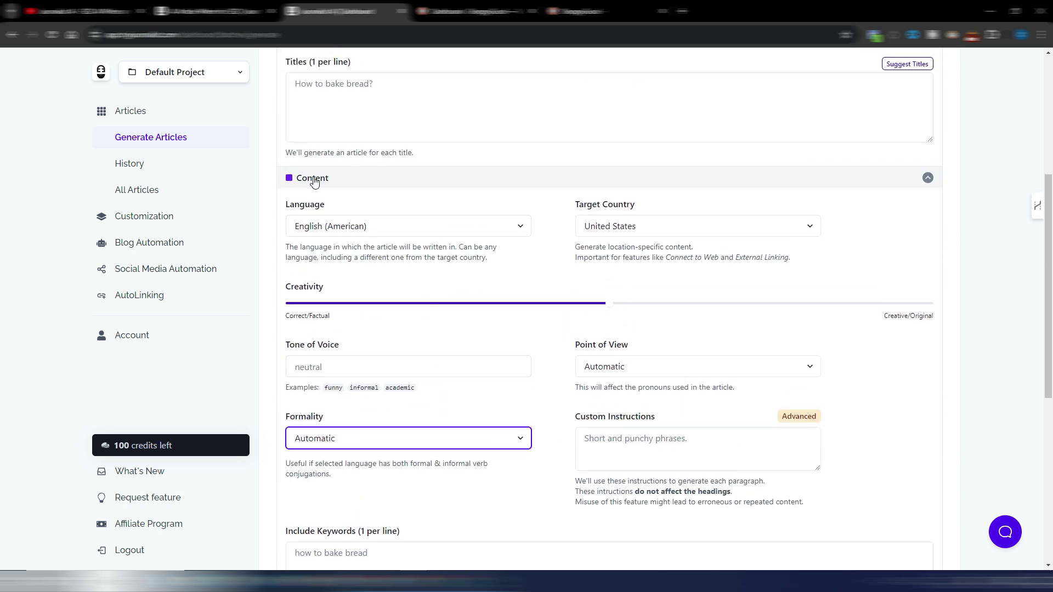
Close the Content section and review the Knowledge section, including its knowledge base choices, and the Formatting section
click(314, 181)
click(310, 252)
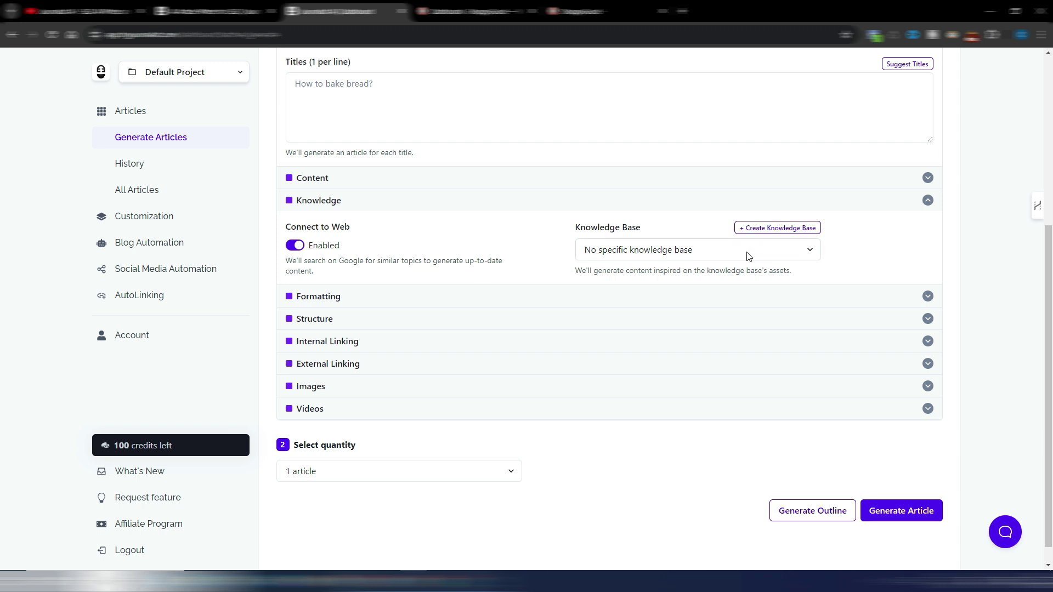
click(796, 253)
click(796, 253)
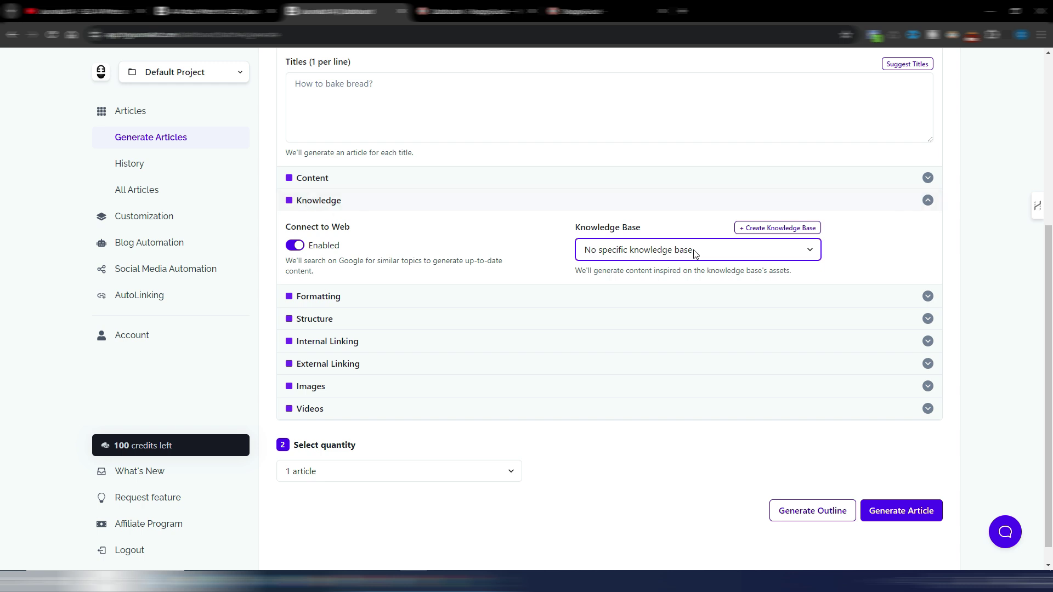
click(322, 290)
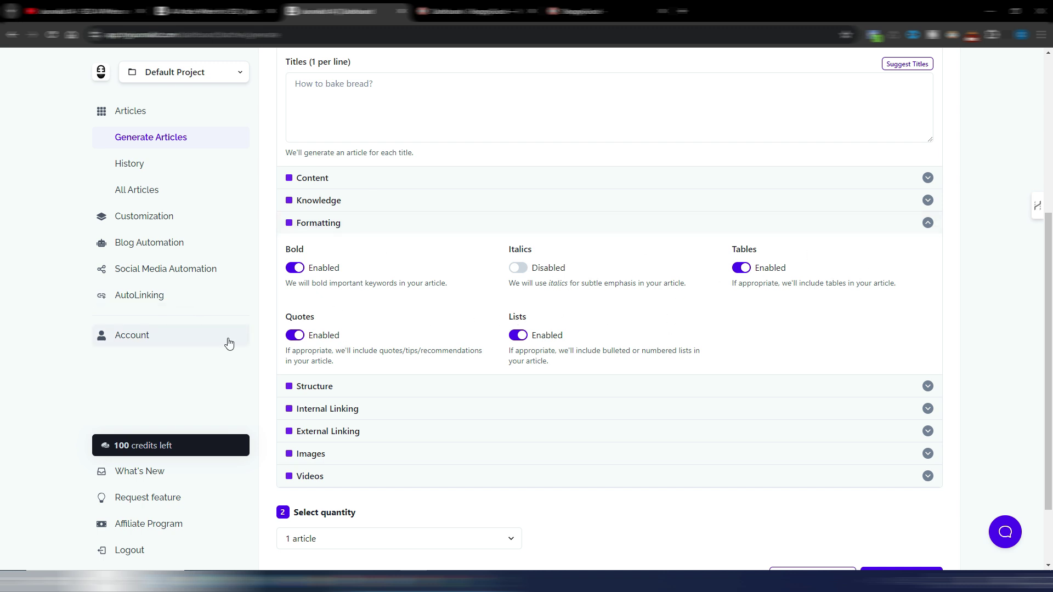
click(307, 226)
Expand the Structure section and review its call-to-action, section toggles and article size choices, keeping the current size
click(321, 298)
scroll(400, 313, down, 1)
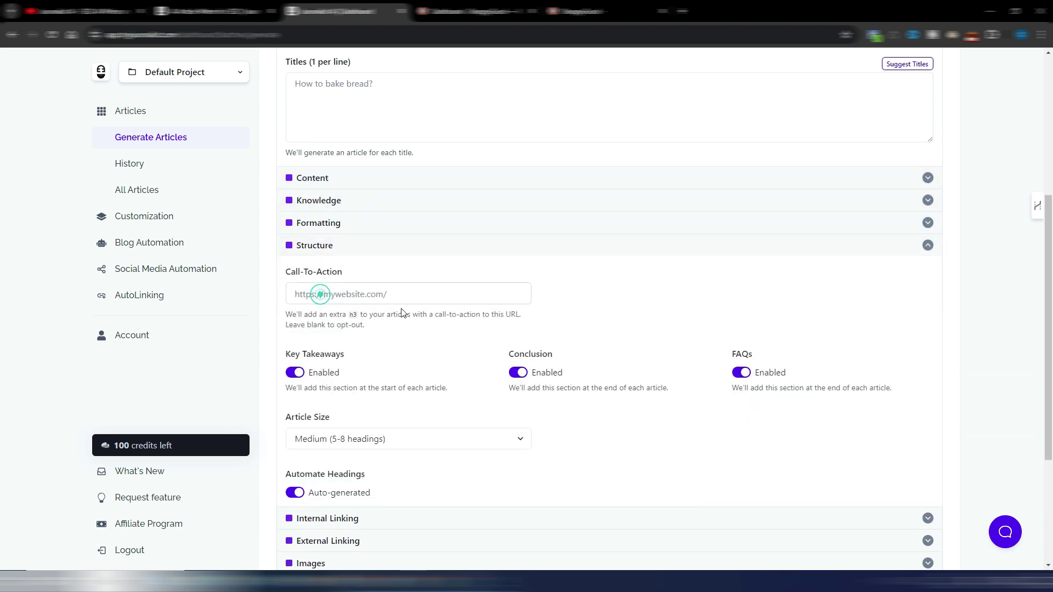
scroll(449, 317, down, 1)
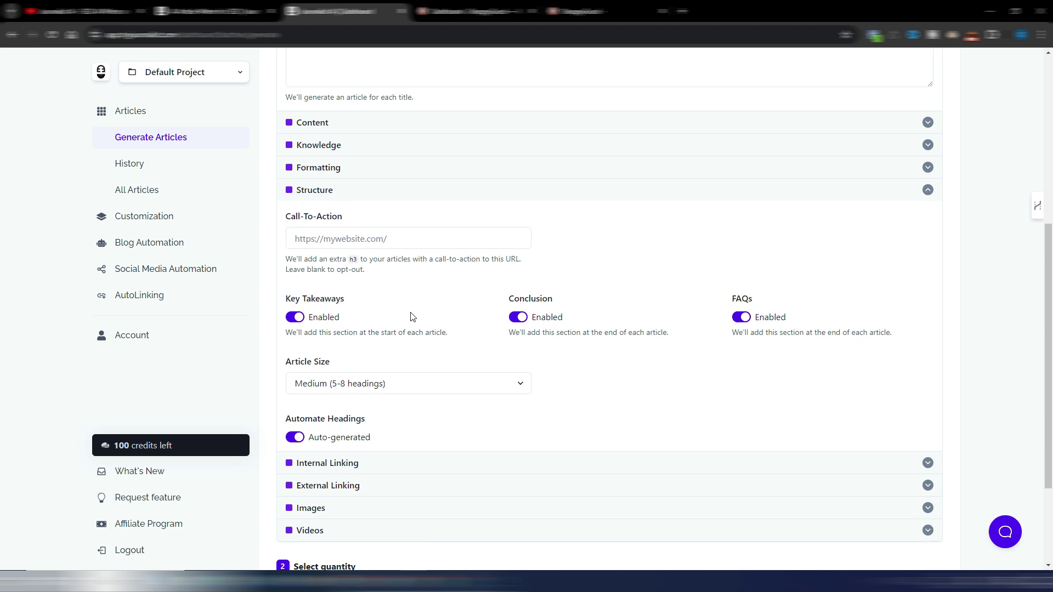
scroll(409, 315, down, 2)
click(394, 278)
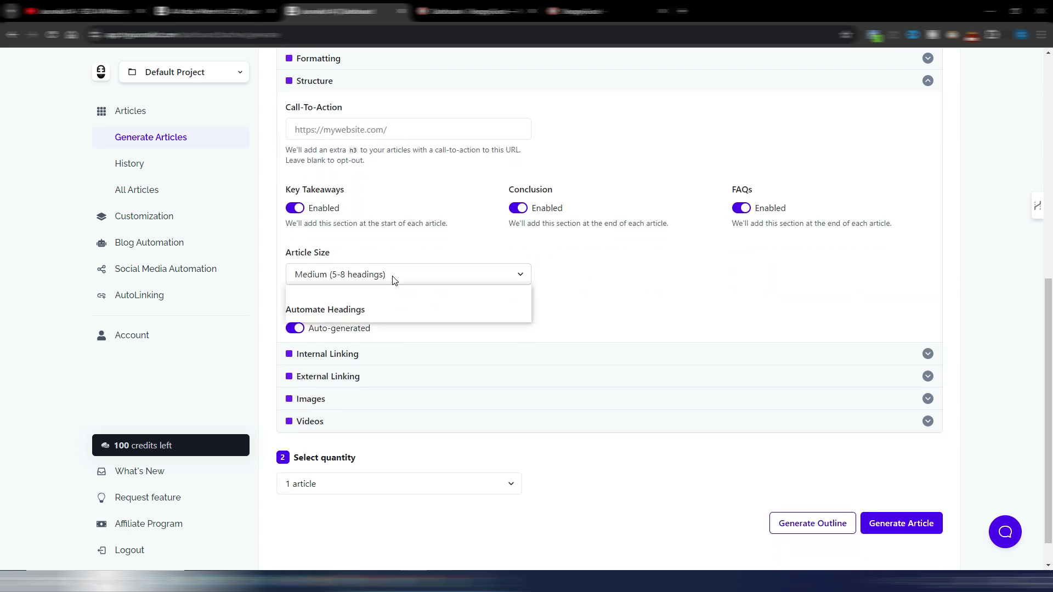
click(393, 276)
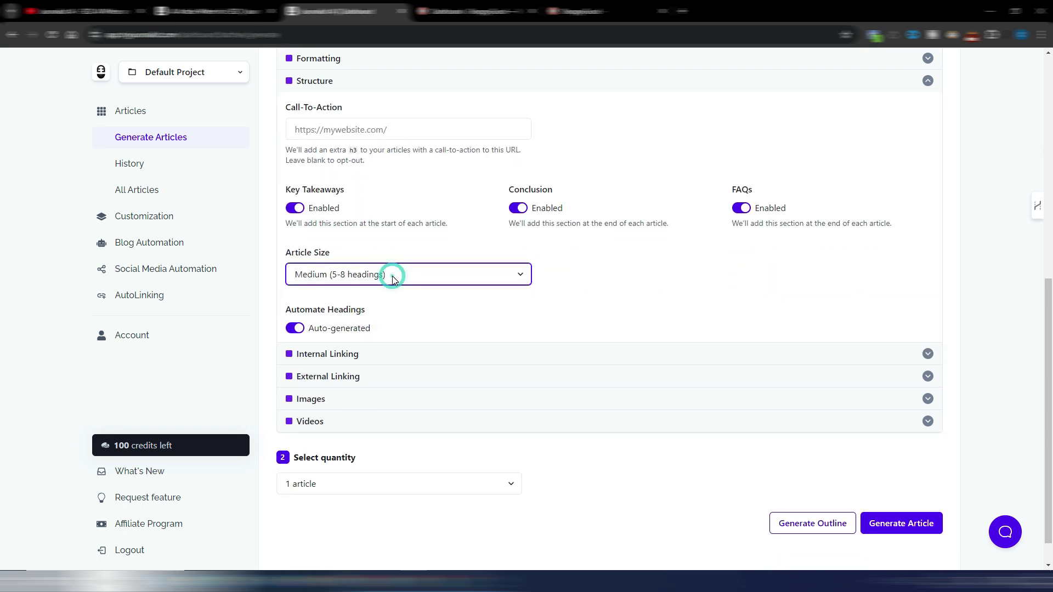
scroll(393, 276, up, 1)
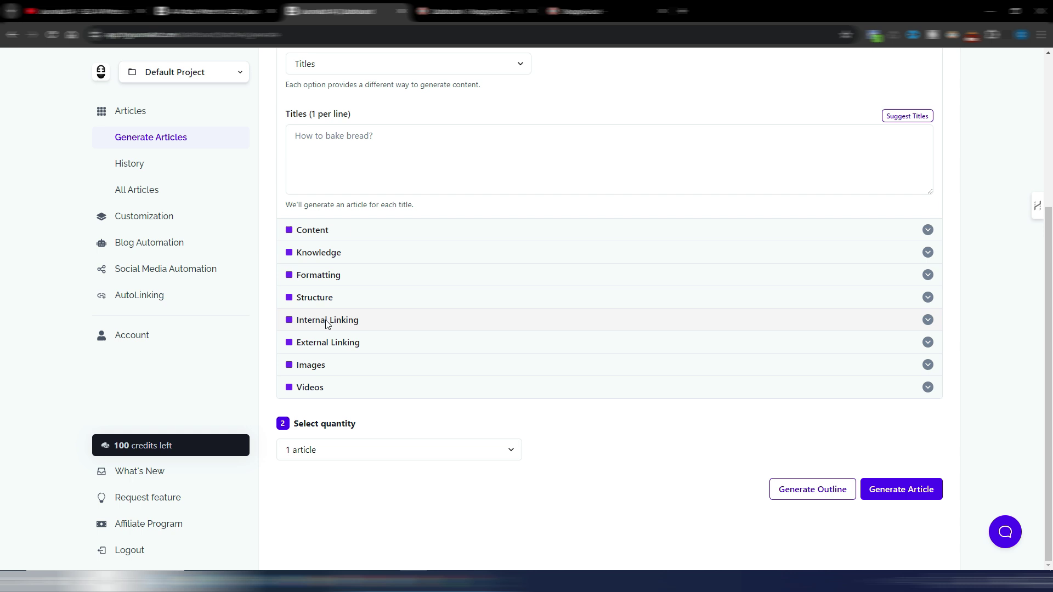
Expand the Internal Linking section, review its sitemap and links-per-H2 settings, and collapse it
click(327, 319)
scroll(327, 320, down, 3)
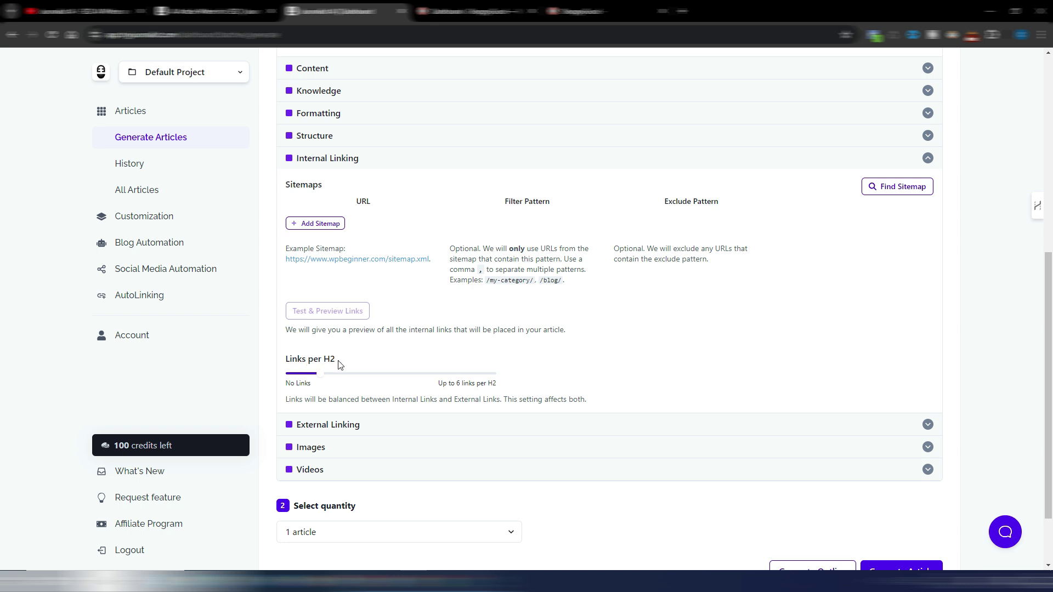
scroll(329, 326, up, 1)
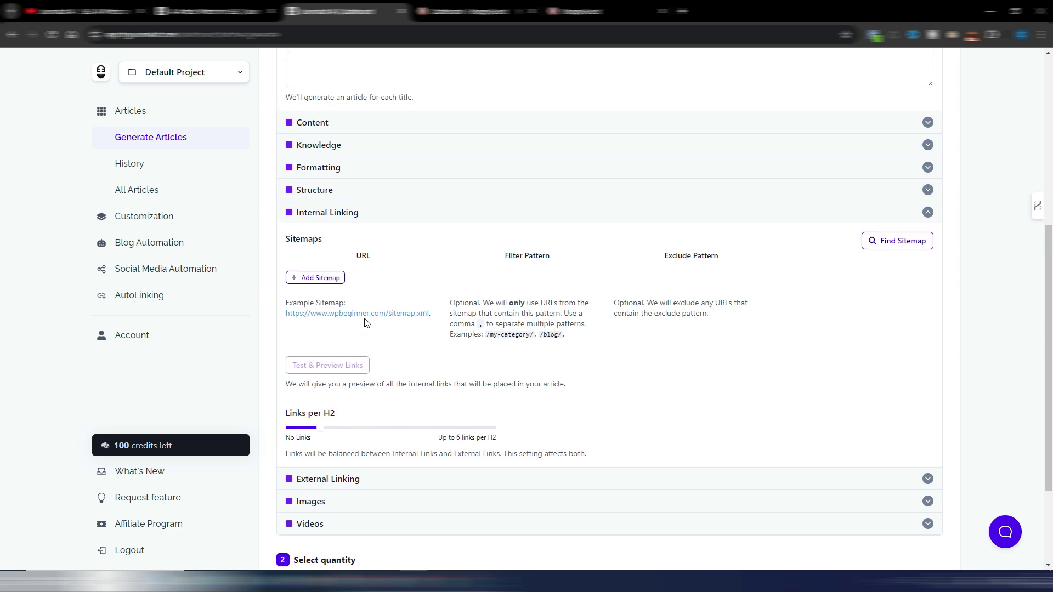
click(332, 214)
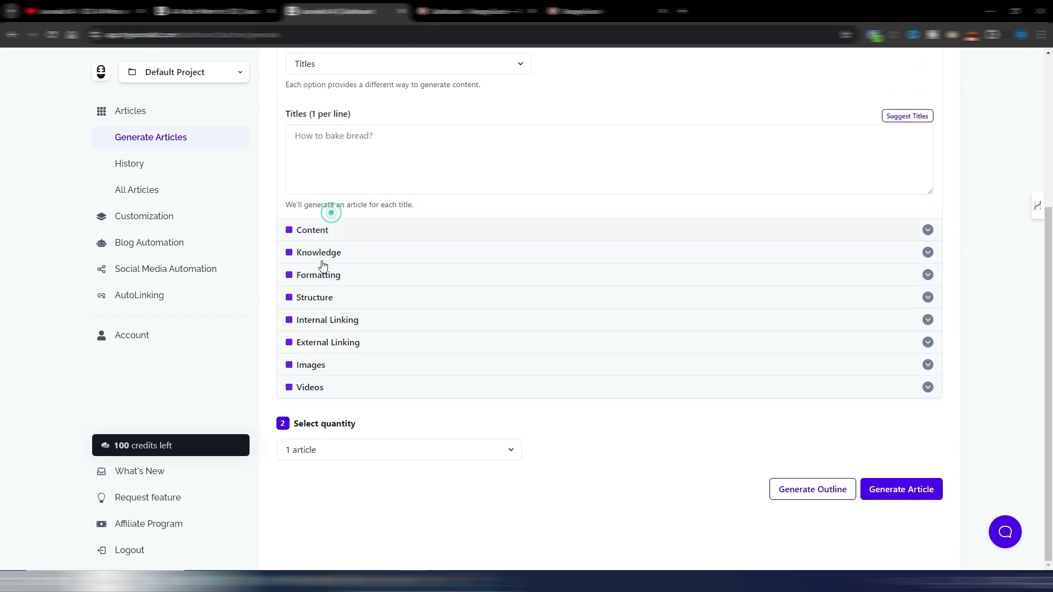
Expand the External Linking section and review its included links, automatic links and source inclusion and exclusion settings
click(322, 341)
scroll(531, 364, down, 1)
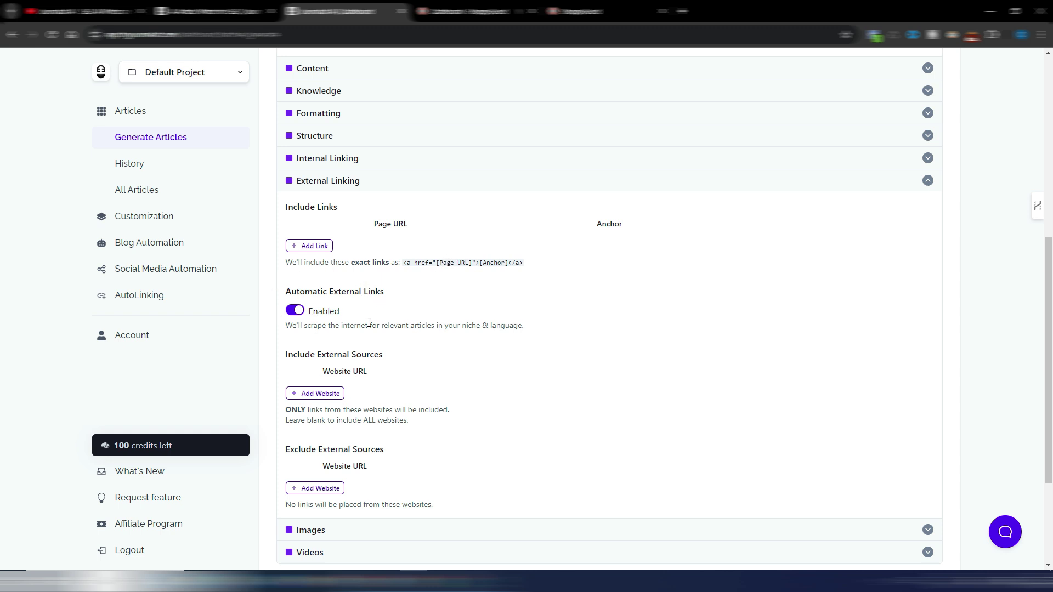
scroll(456, 306, down, 1)
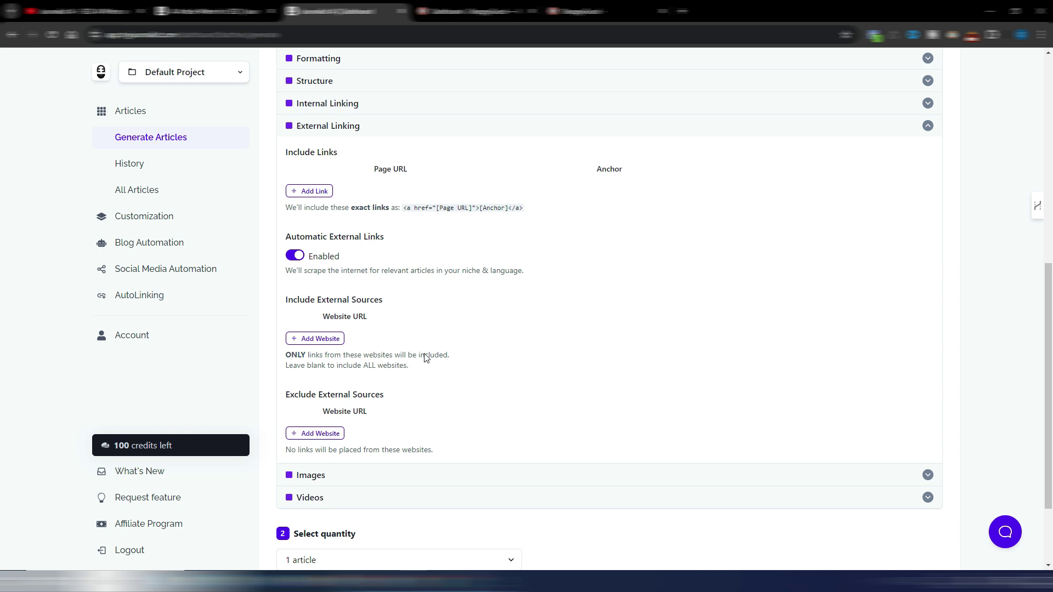
scroll(456, 371, down, 1)
scroll(458, 368, up, 1)
Expand the Images section and inspect the image provider and base style choices without changing either selection
click(348, 364)
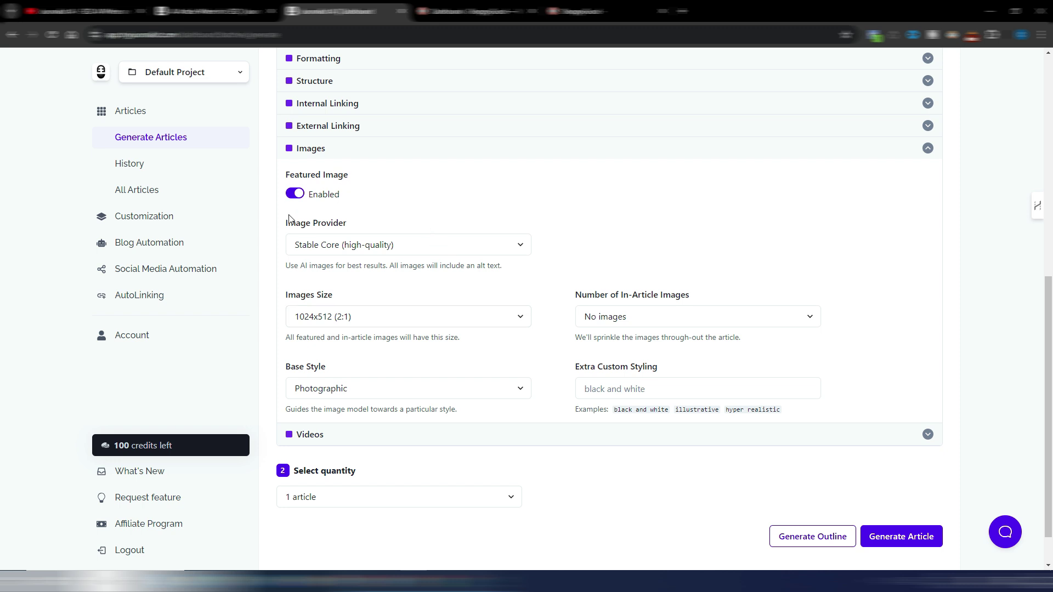
click(518, 249)
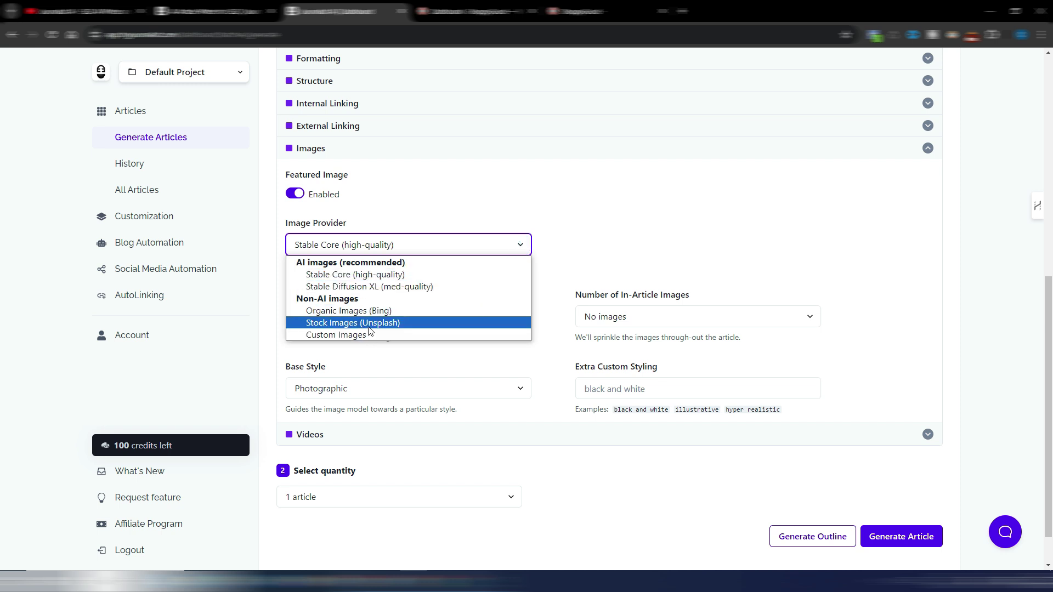
click(551, 222)
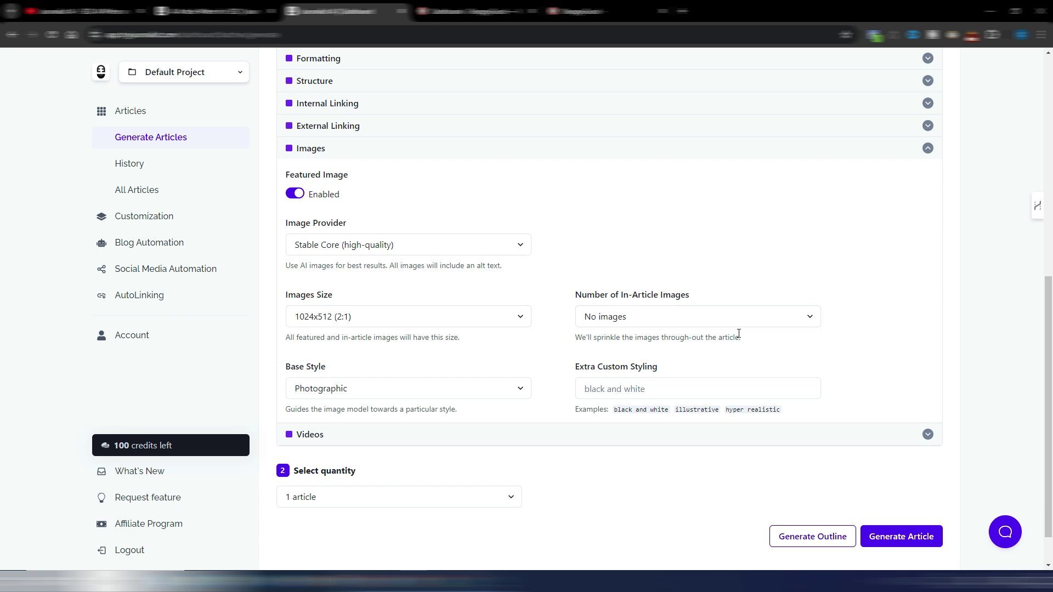
scroll(530, 351, down, 1)
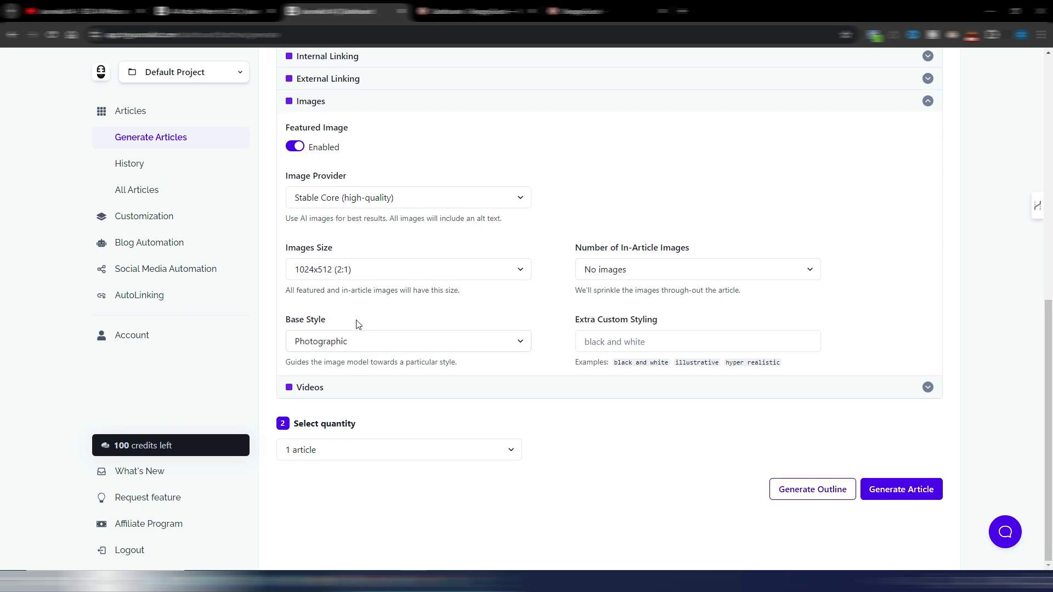
click(367, 345)
click(367, 345)
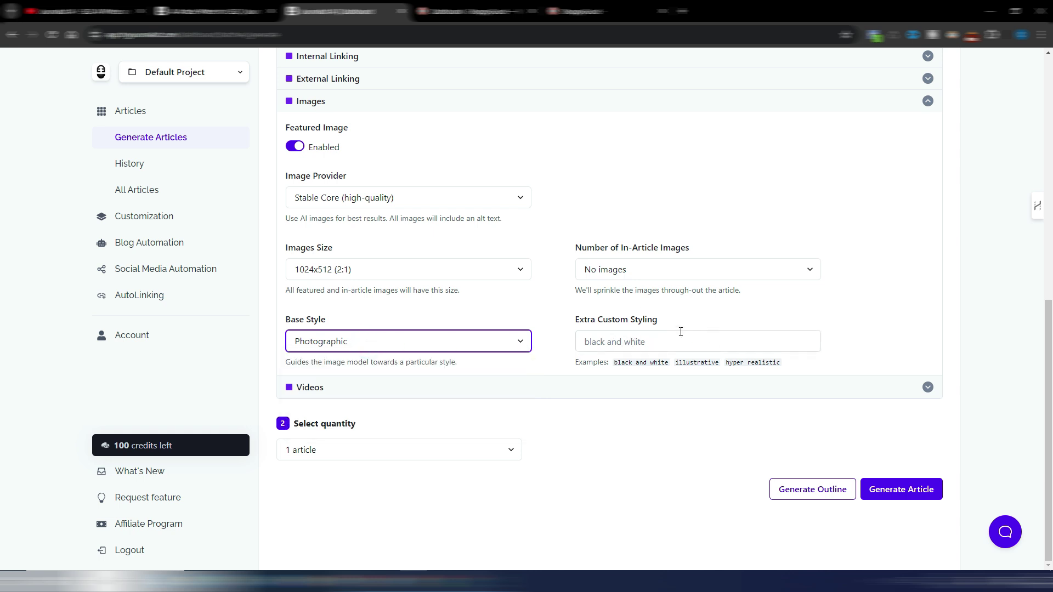
Expand the Videos section to review its YouTube automation setting, collapse it and return to the Base settings
click(327, 387)
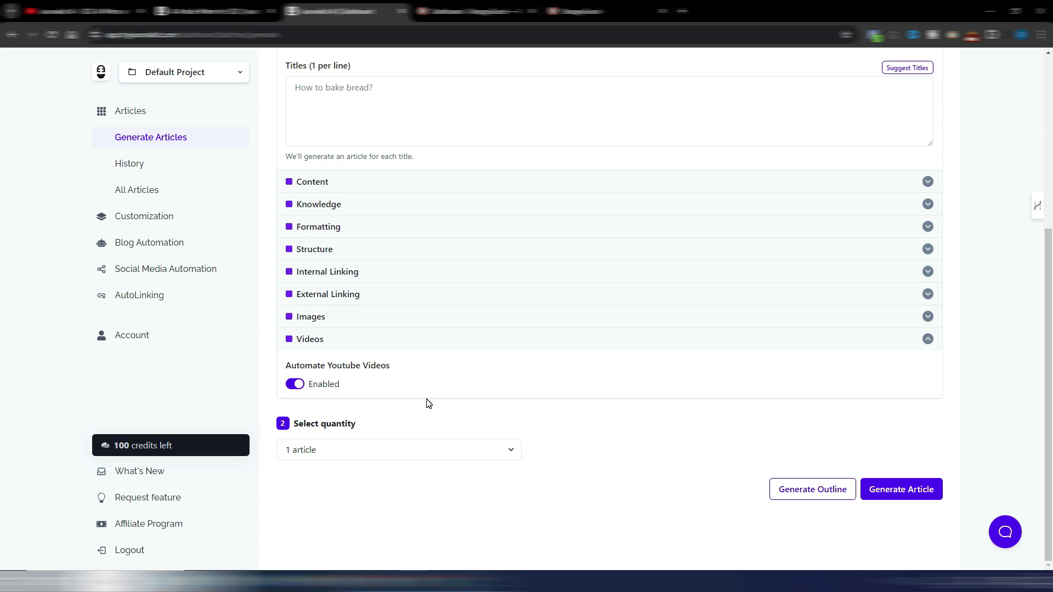
click(327, 340)
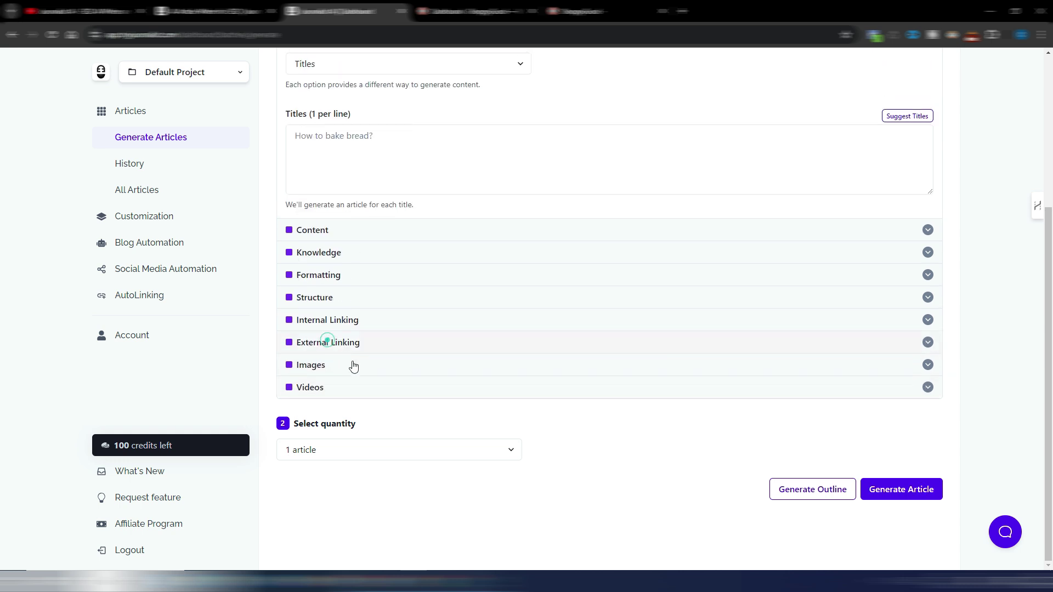
scroll(417, 406, up, 1)
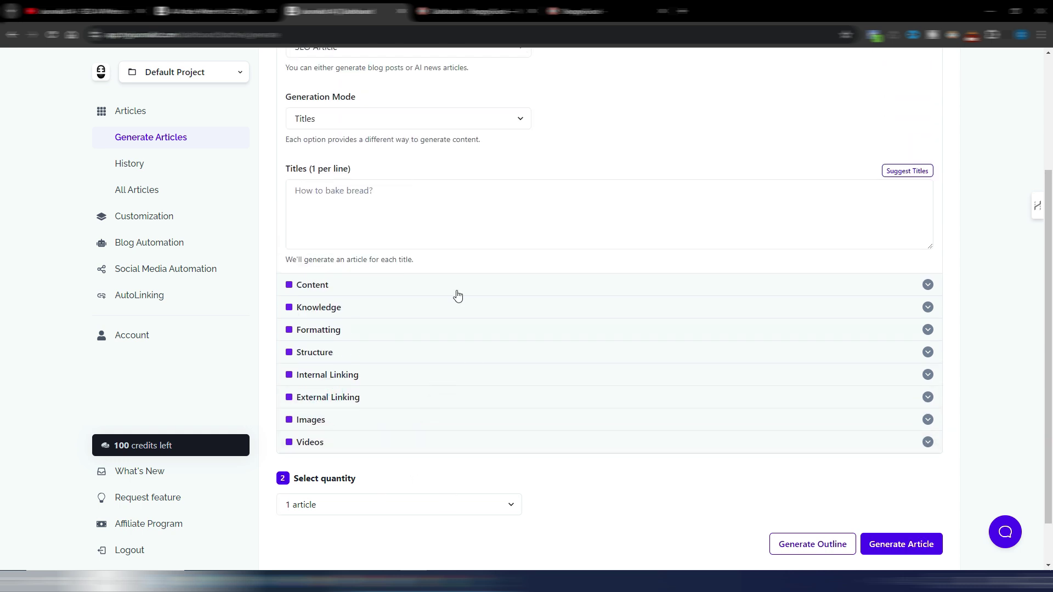
scroll(427, 391, up, 3)
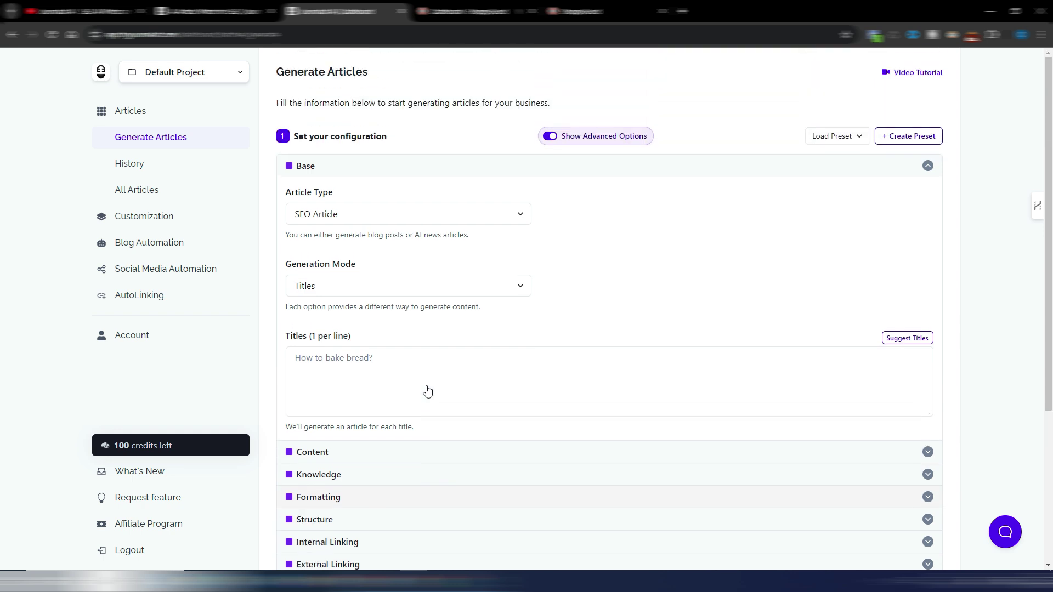
Switch the article type to AI News Article and examine the bad and good news topic examples
click(392, 214)
key(Escape)
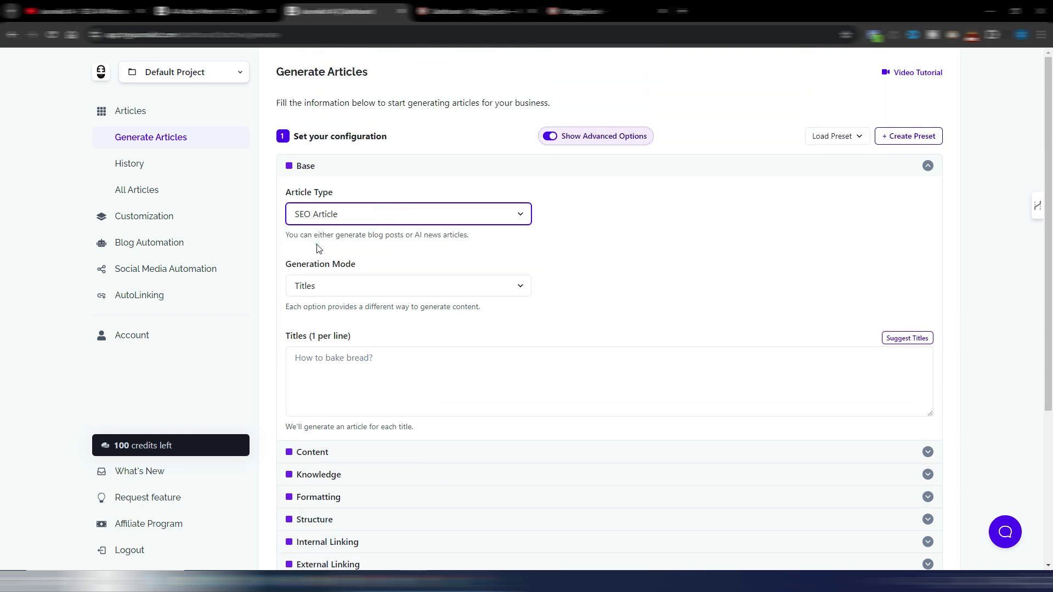
click(319, 249)
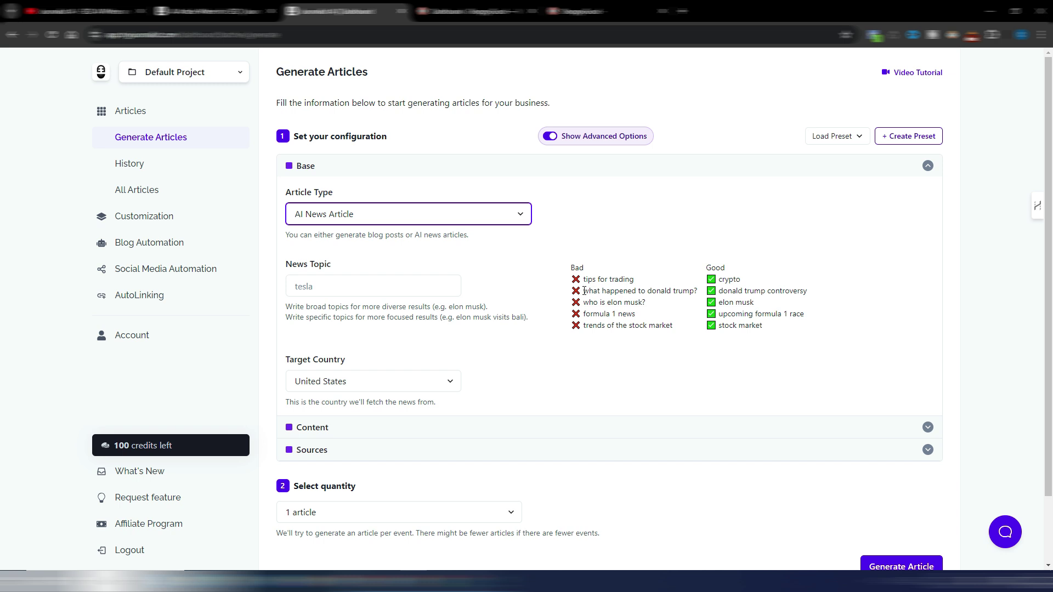
drag(584, 291, 695, 292)
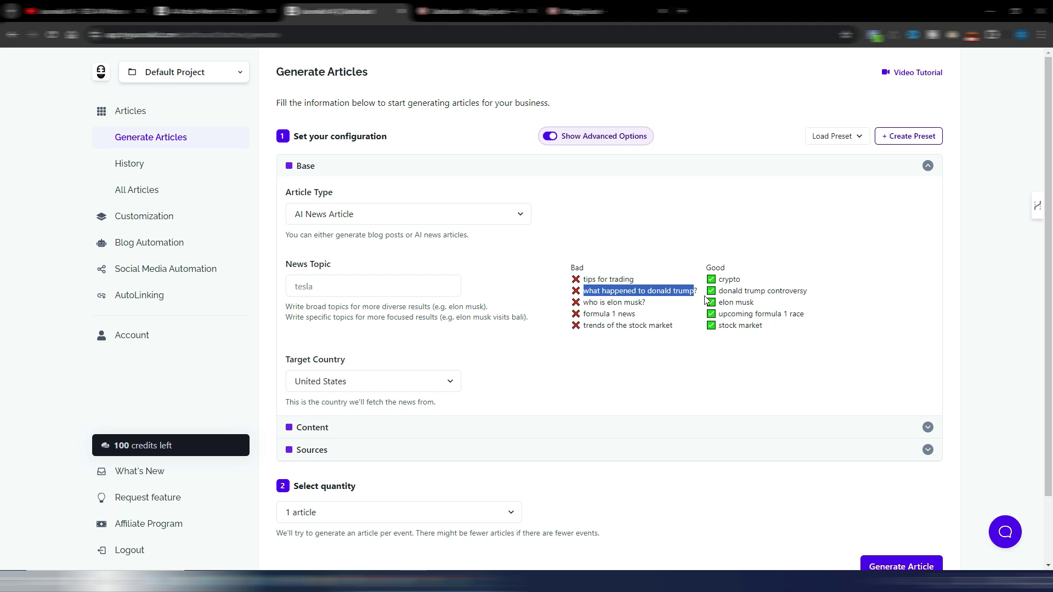
drag(810, 291, 720, 281)
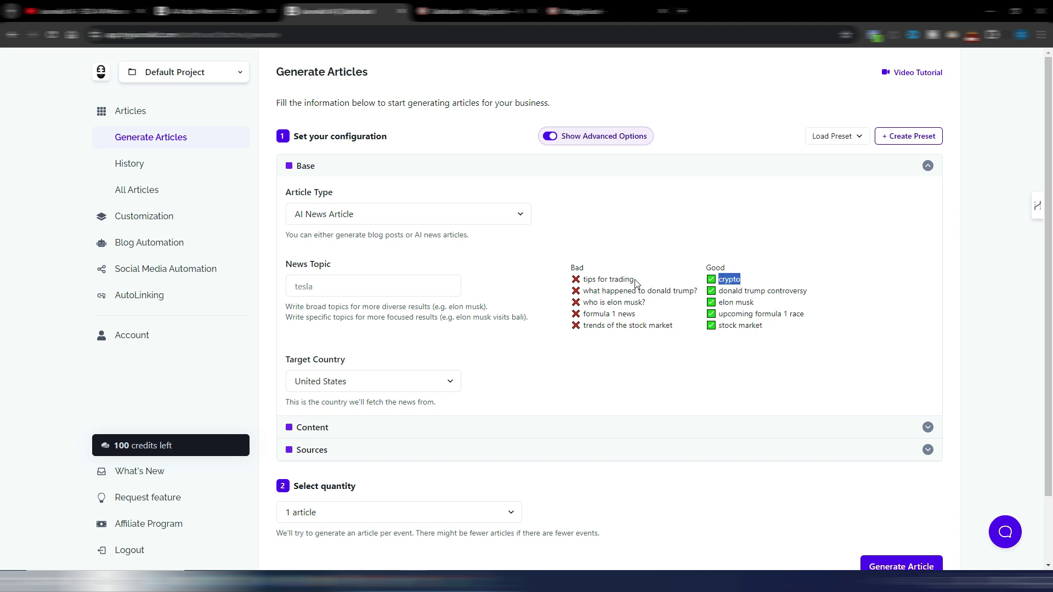
click(532, 301)
Review the AI news article's Content language setting and its Sources website inclusion and exclusion options, and collapse both sections
scroll(532, 301, down, 1)
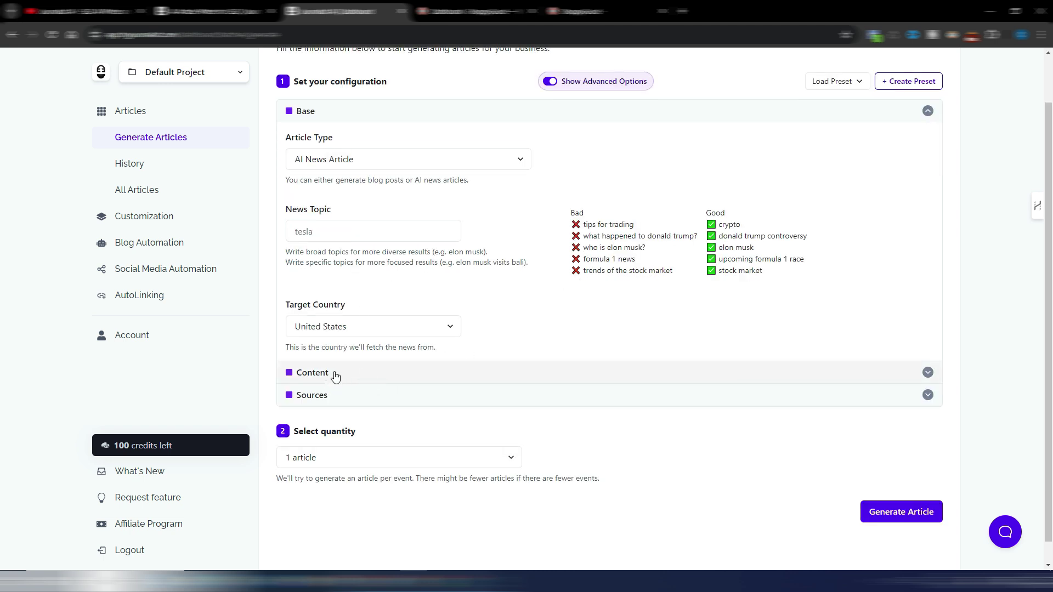
click(315, 375)
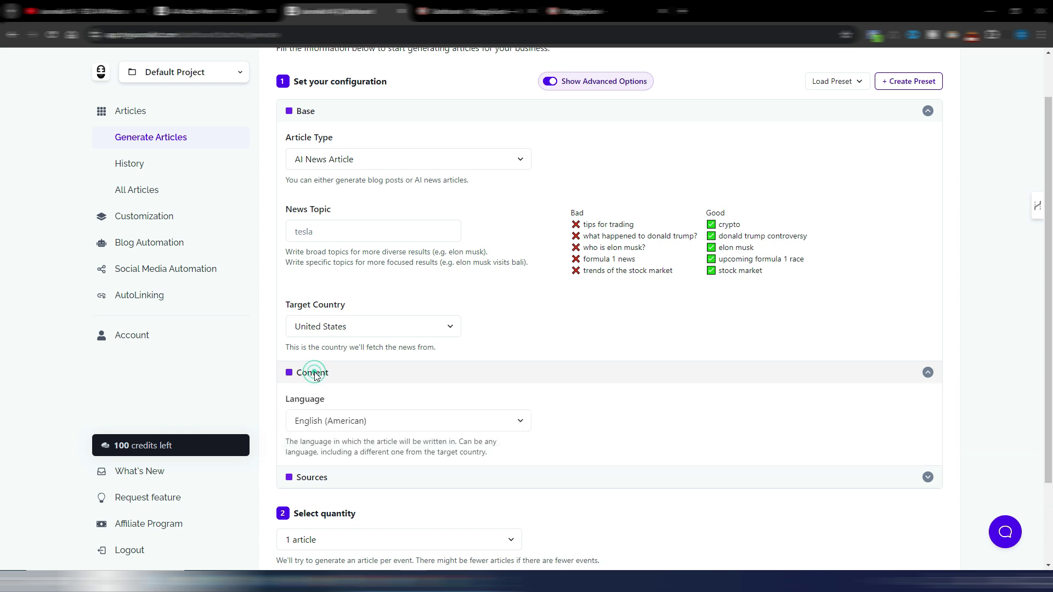
click(315, 375)
click(318, 374)
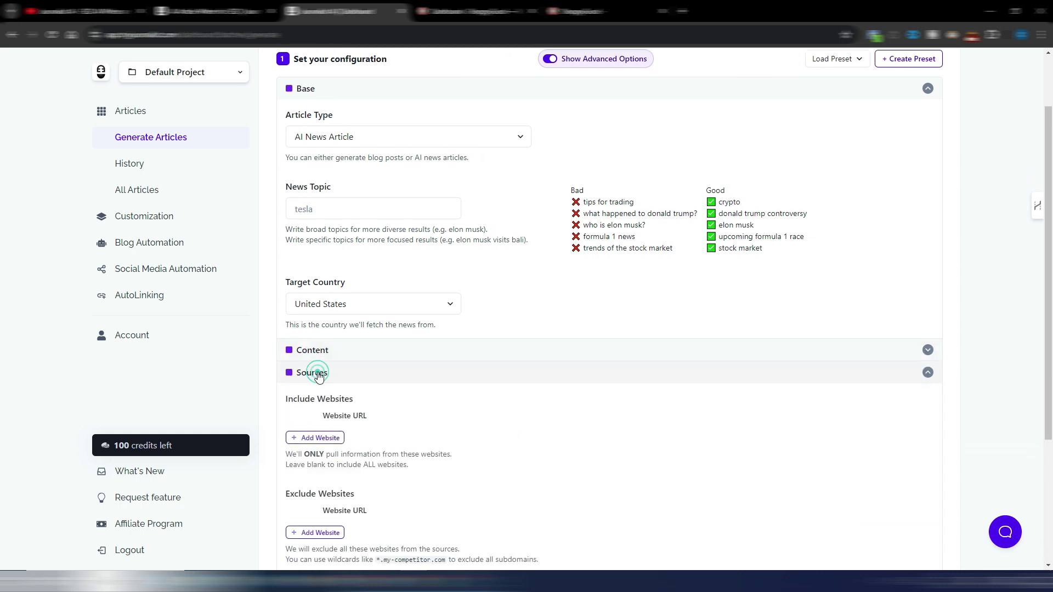
scroll(456, 383, down, 3)
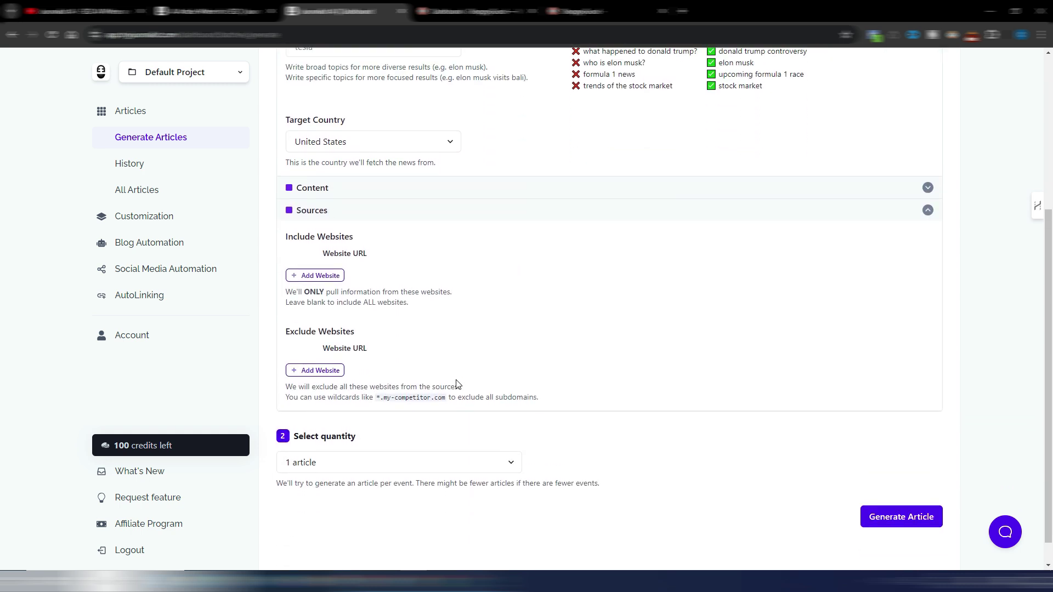
scroll(456, 383, up, 2)
click(334, 294)
scroll(362, 263, down, 1)
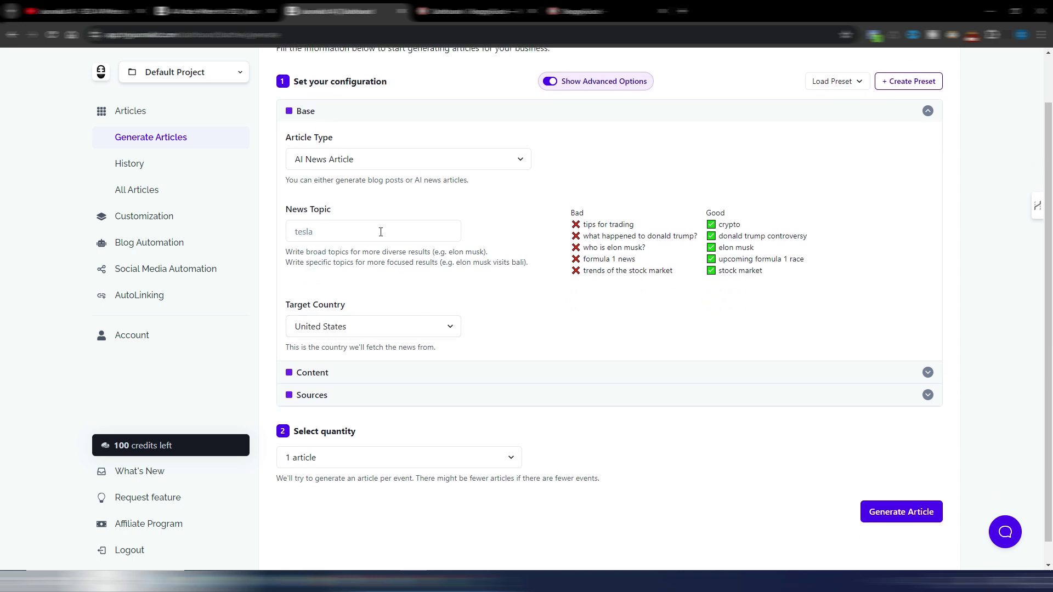
Switch the article type to Youtube Video to Blog post to view its fields, and change it to Amazon Single Product Review
click(336, 160)
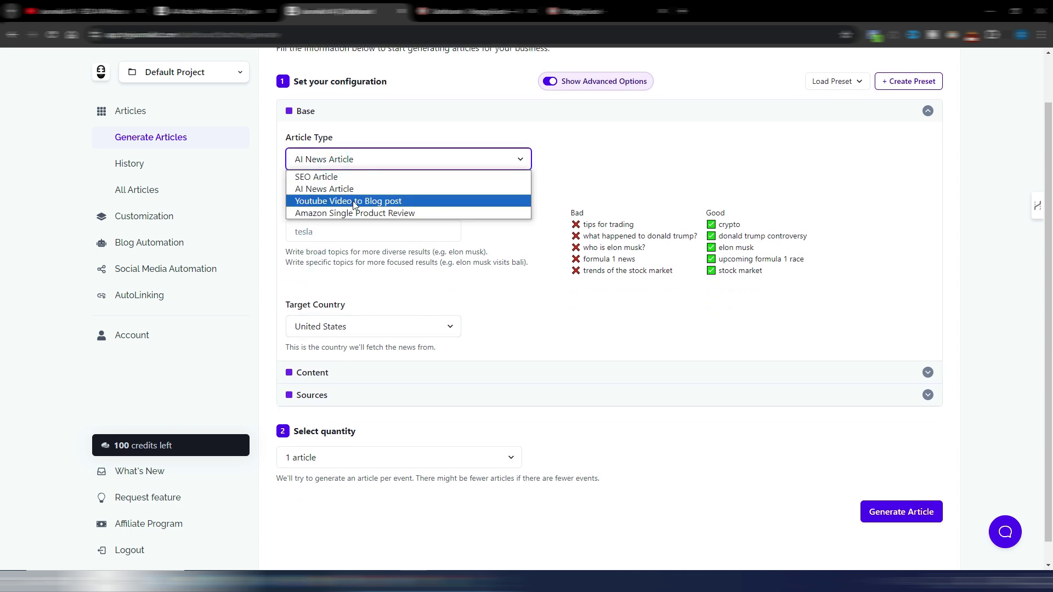
click(353, 202)
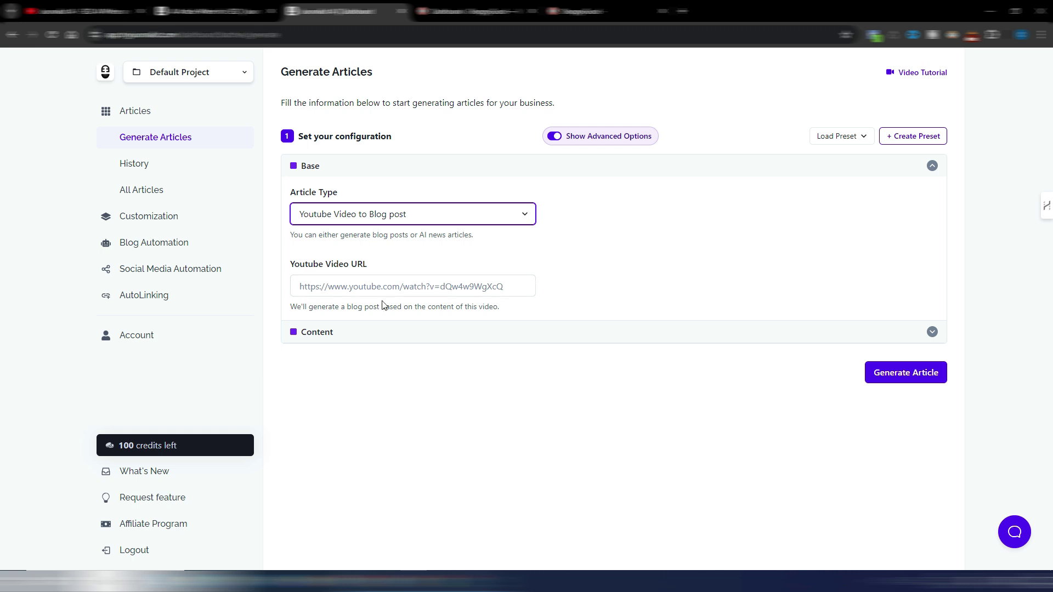
click(399, 211)
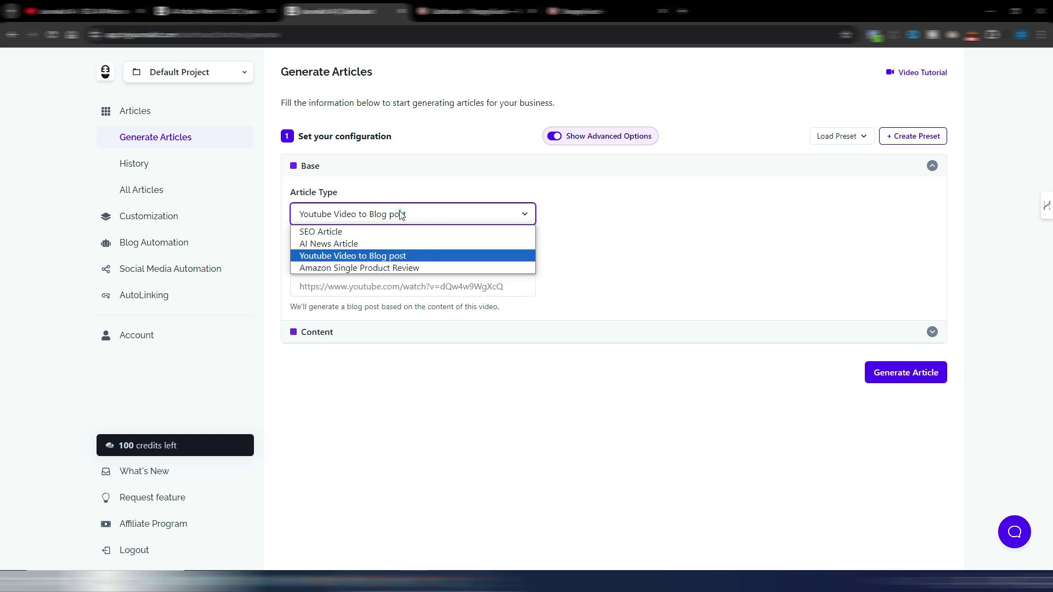
click(331, 270)
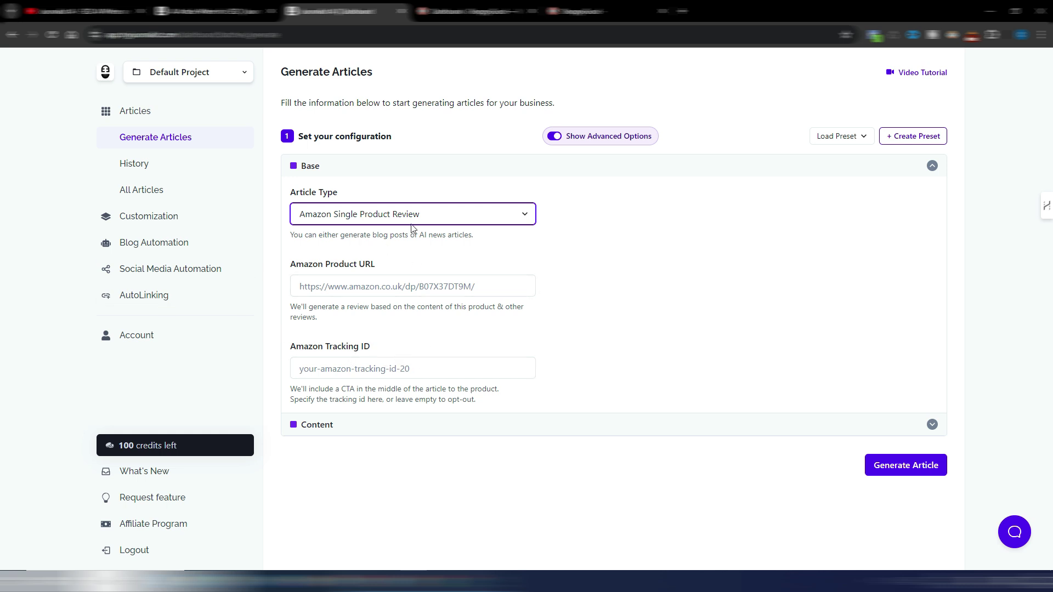
Switch the article type back to SEO Article and view the History and All Articles pages
click(426, 215)
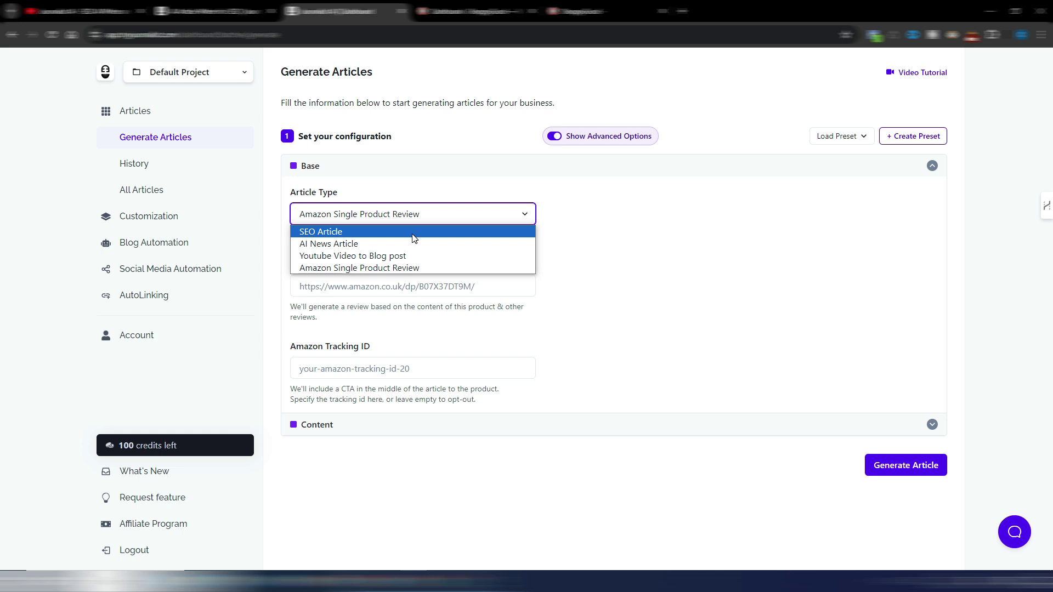
click(413, 235)
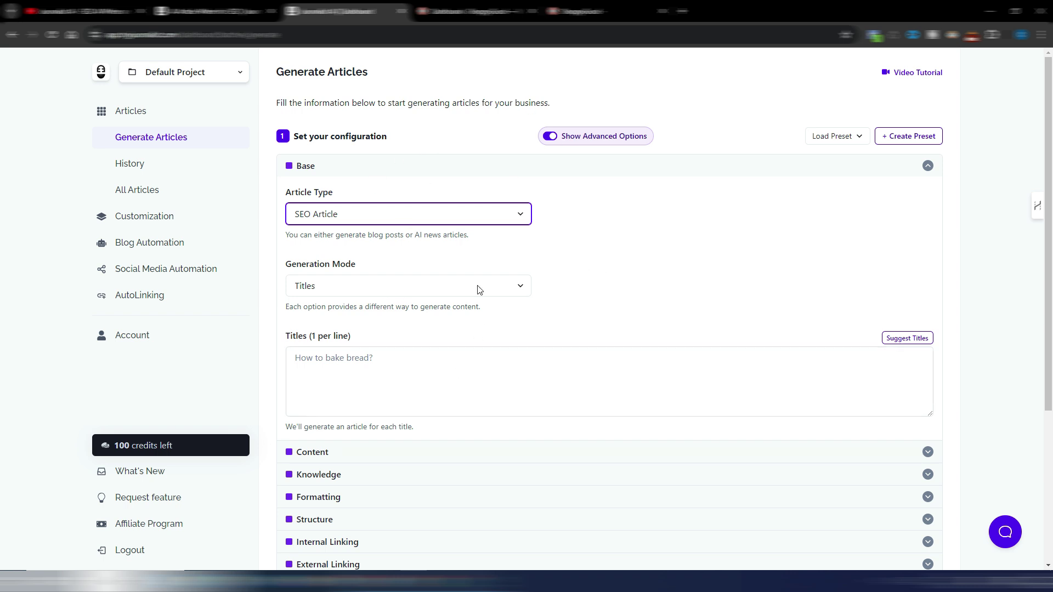
click(136, 164)
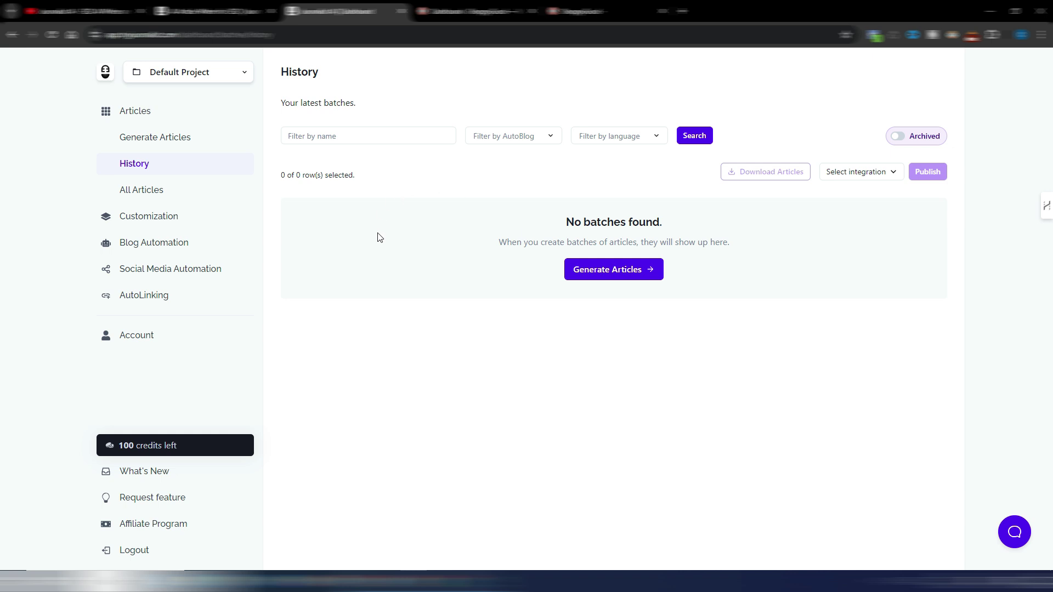
click(143, 191)
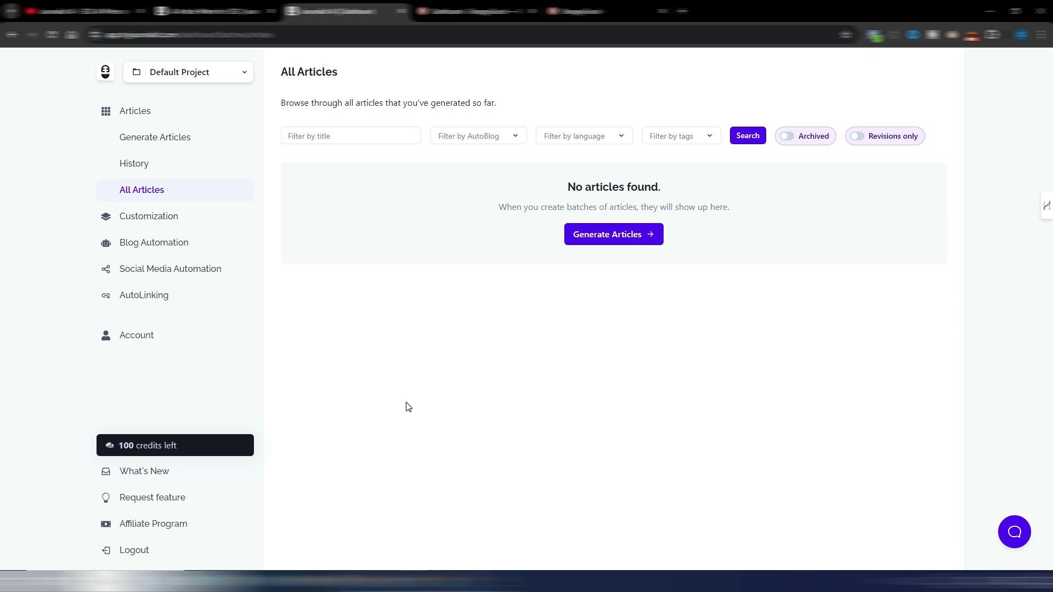
Open the creation form for a new preset under Customization and review its base settings and configuration sections
click(153, 216)
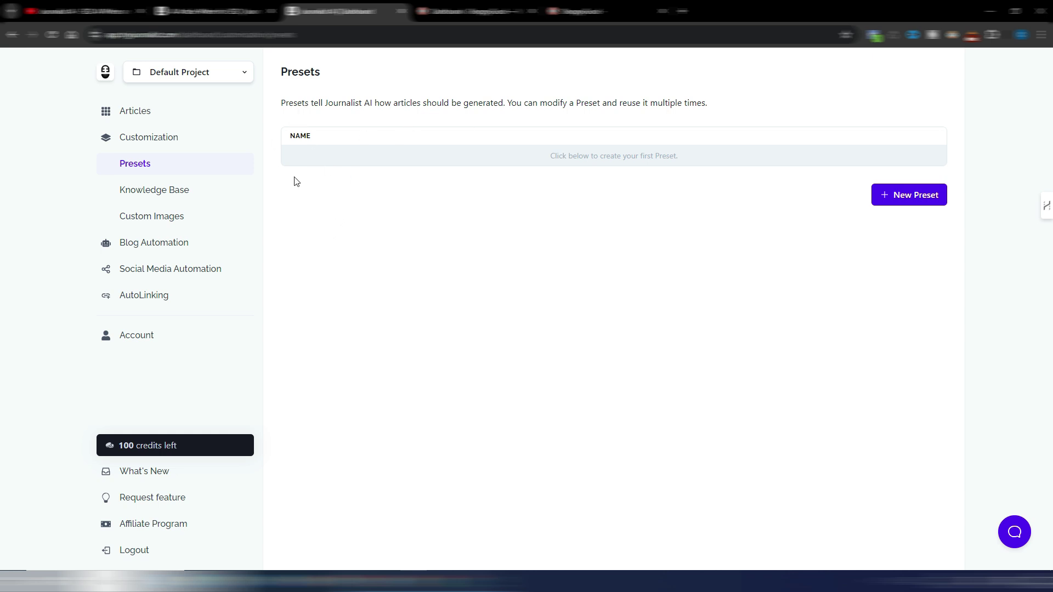
click(915, 196)
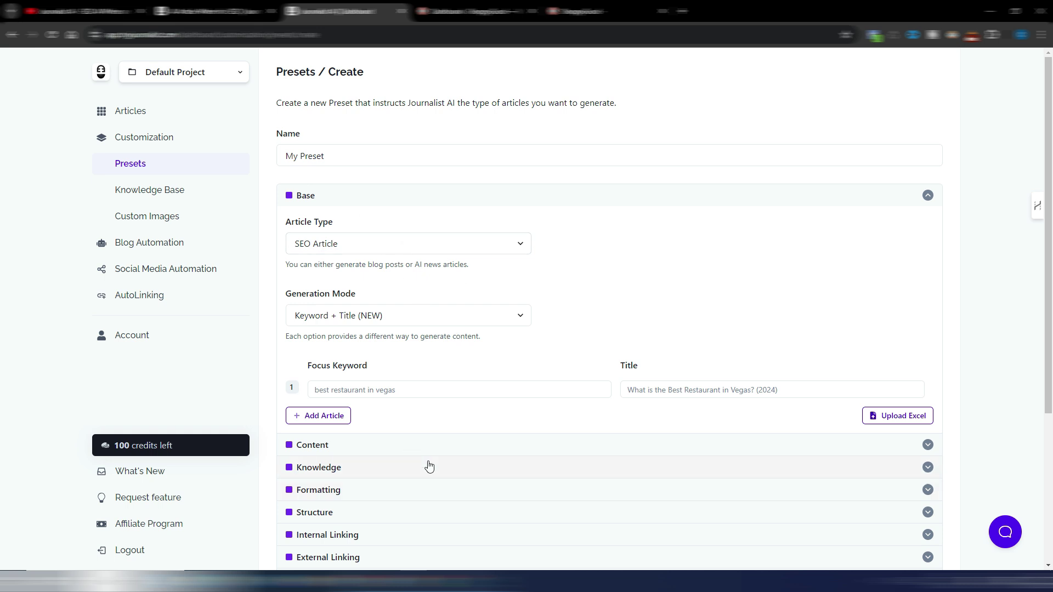
scroll(428, 465, down, 3)
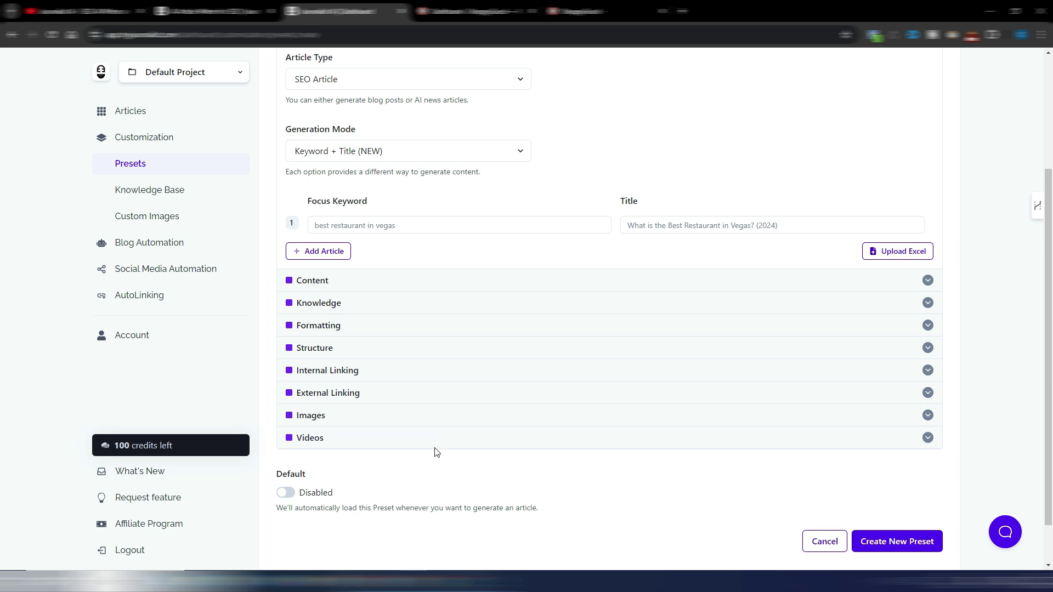
scroll(400, 275, up, 2)
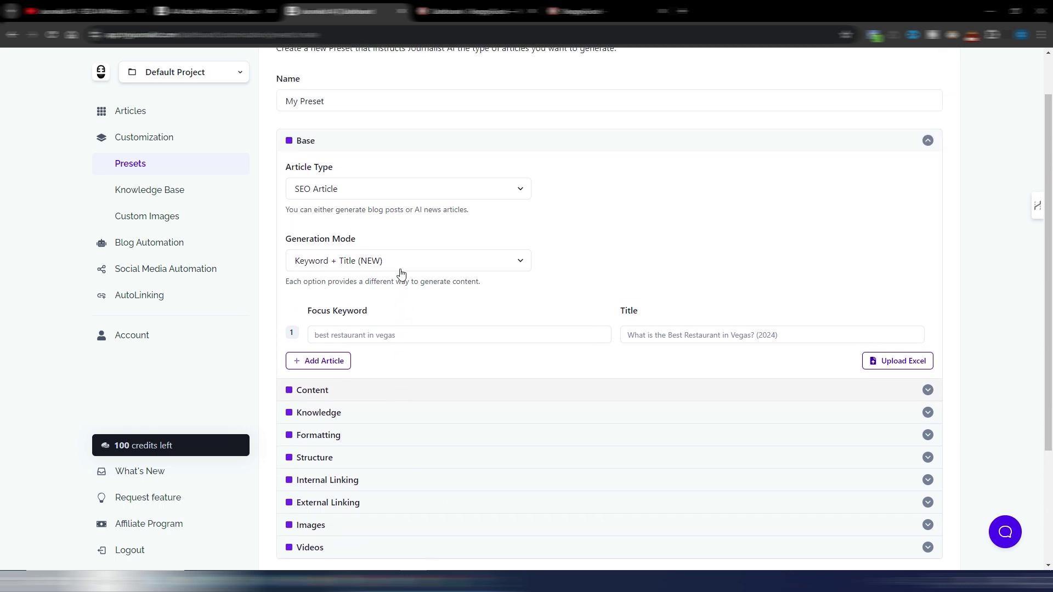
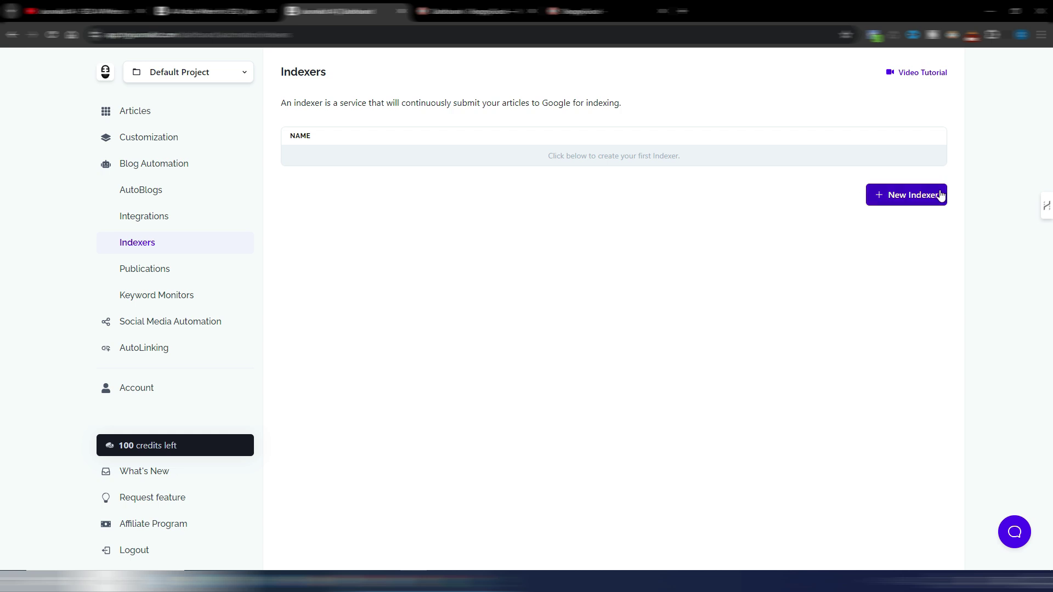
Start a new indexer named "Shoppygood indexer" and connect it with Google
click(914, 195)
click(567, 174)
text(Shoppygood indexer)
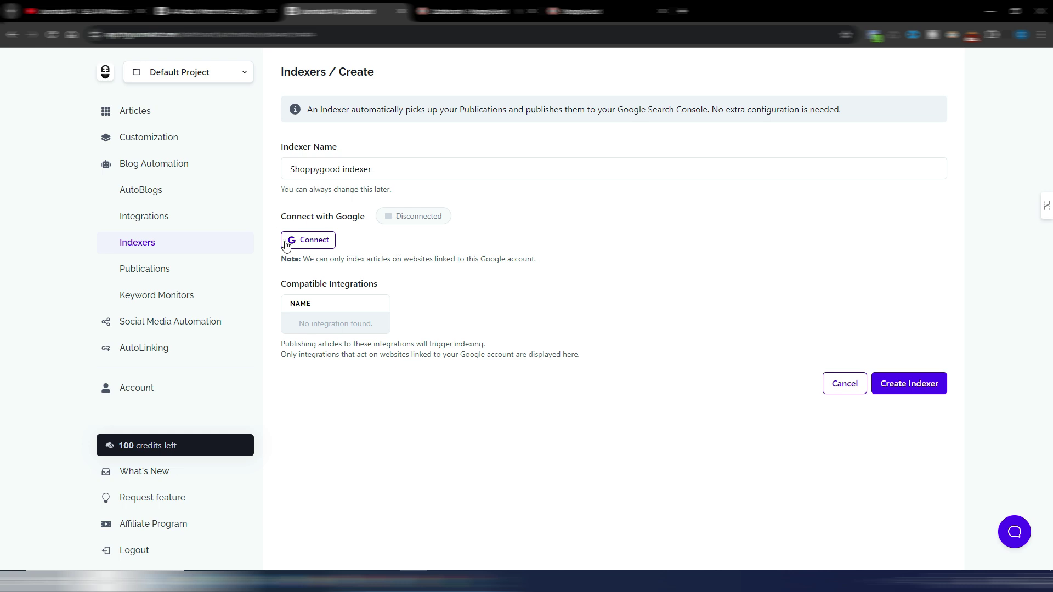
click(320, 244)
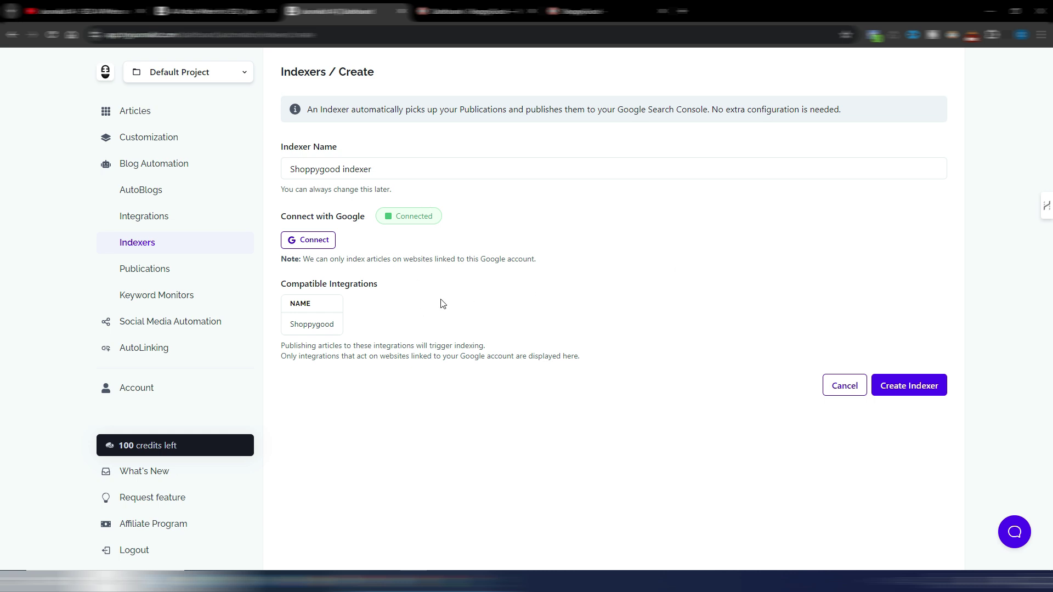
View the Publications page and the list of keyword monitors
click(144, 270)
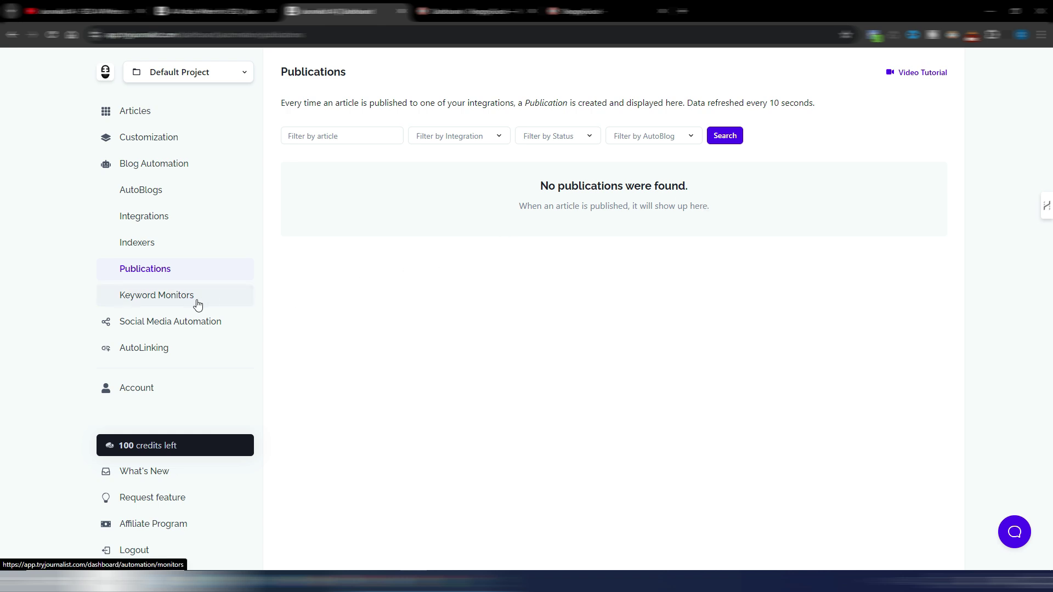
click(172, 299)
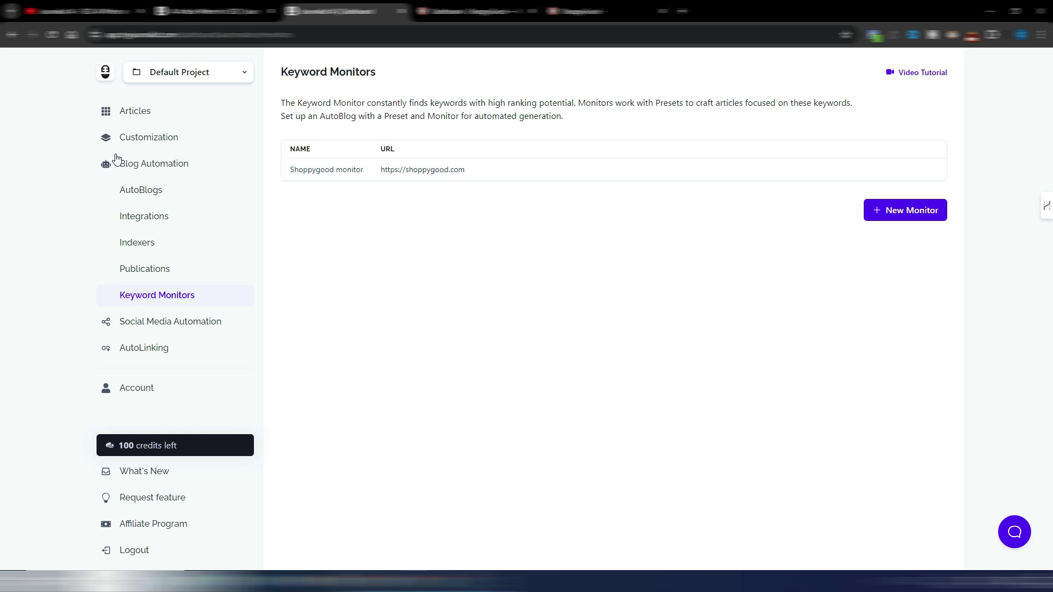
Return to Generate Articles, set the generation mode to Keyword Monitor and view the monitors available for selection
click(138, 112)
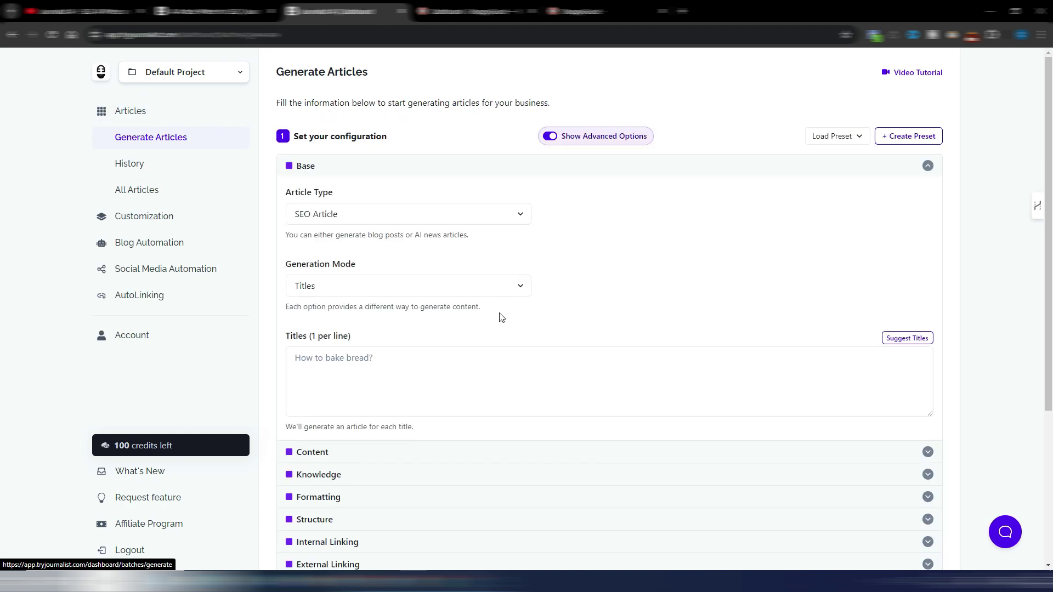
scroll(484, 350, down, 2)
scroll(479, 348, up, 2)
click(334, 287)
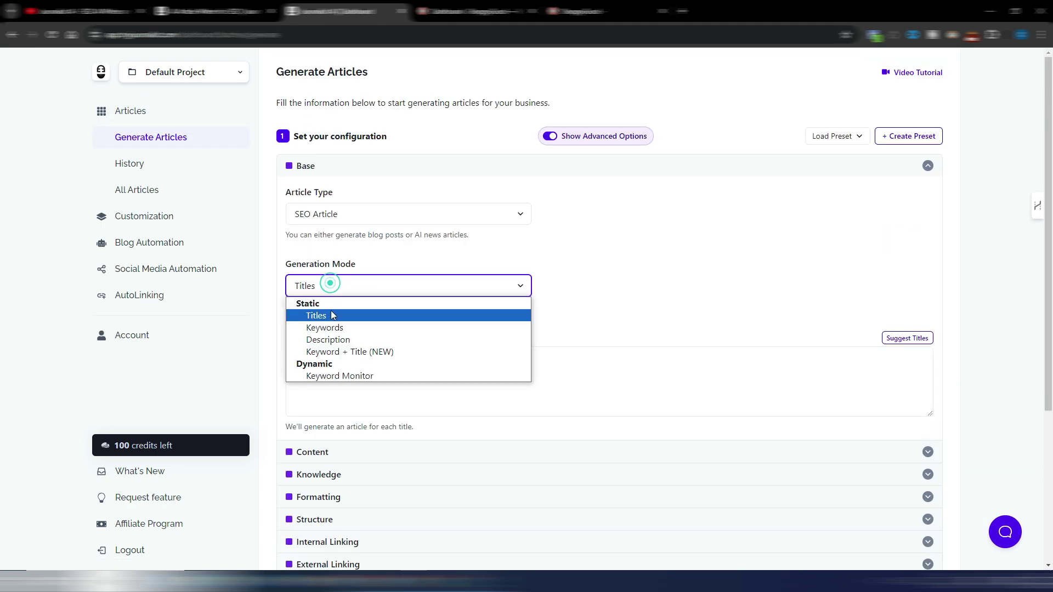
click(356, 374)
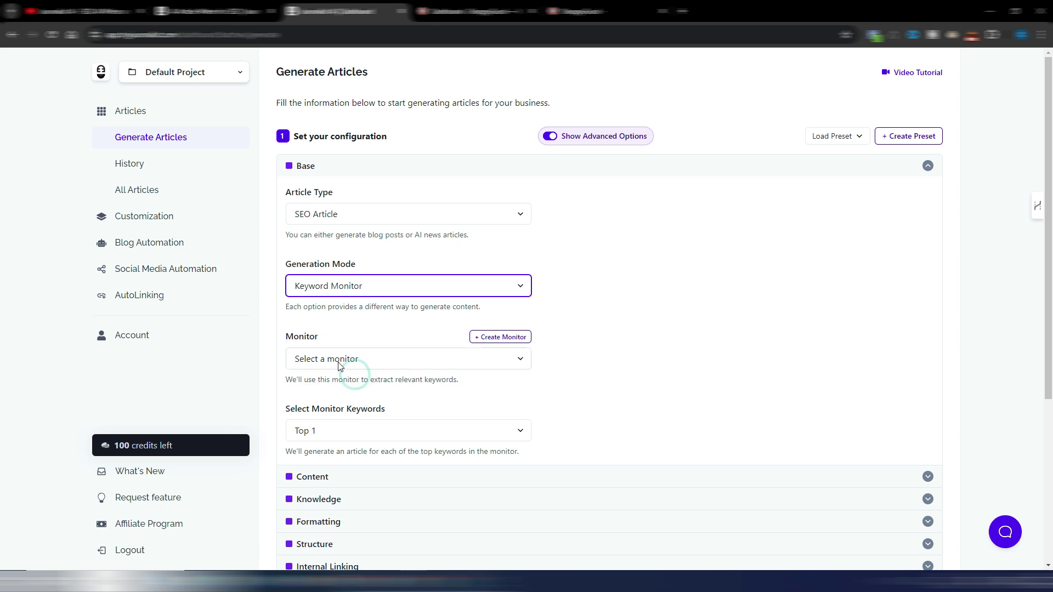
click(393, 358)
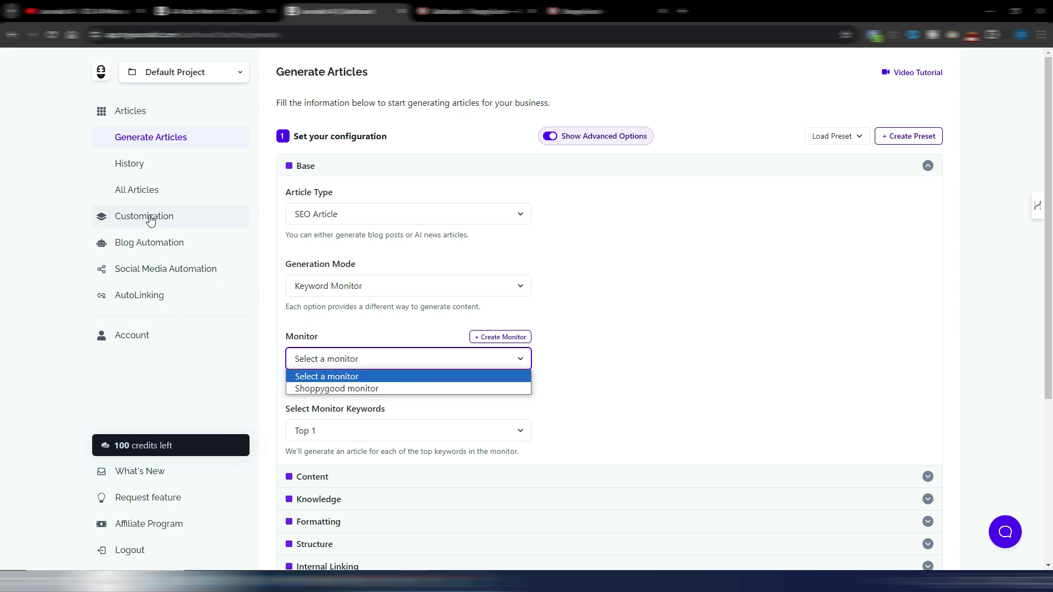
Go back to the keyword monitors under Blog Automation and open the Shoppygood monitor
click(140, 242)
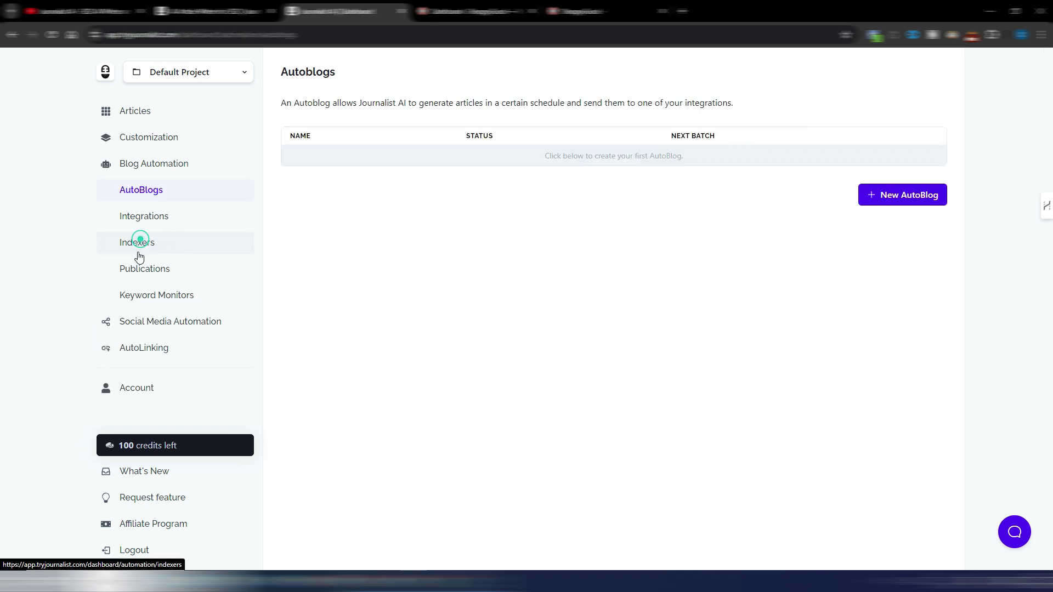
click(154, 299)
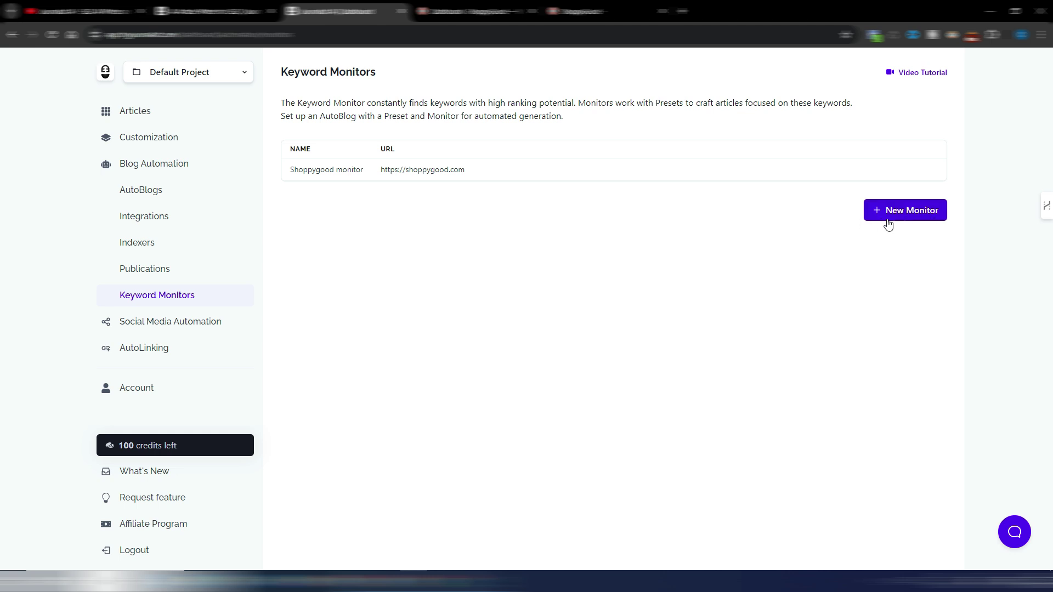
click(417, 170)
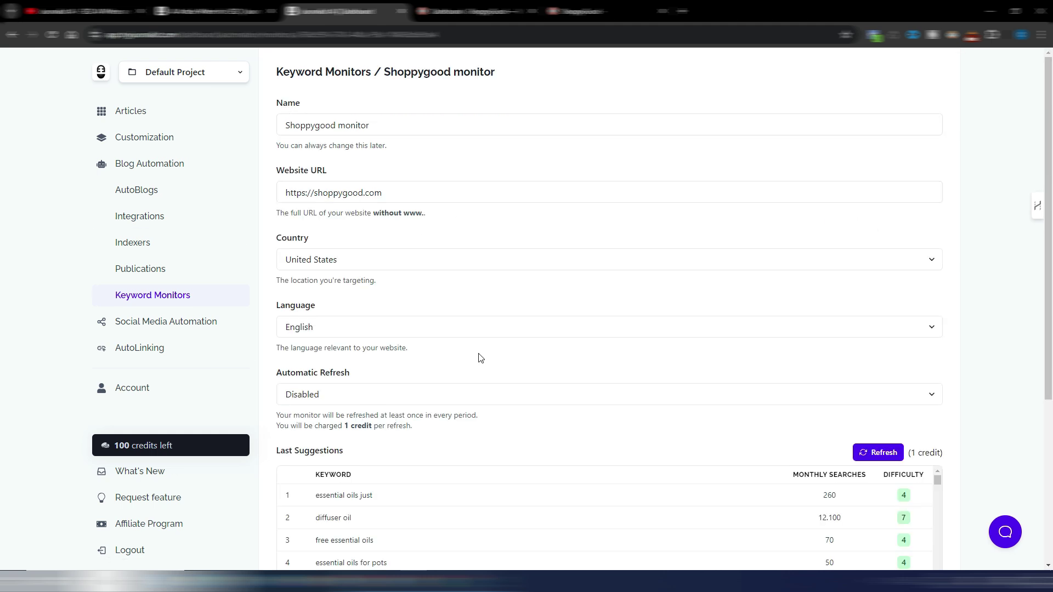
Examine the monitor's last keyword suggestions with their monthly searches and difficulty, through to the end of the list and back to its start
scroll(564, 324, down, 5)
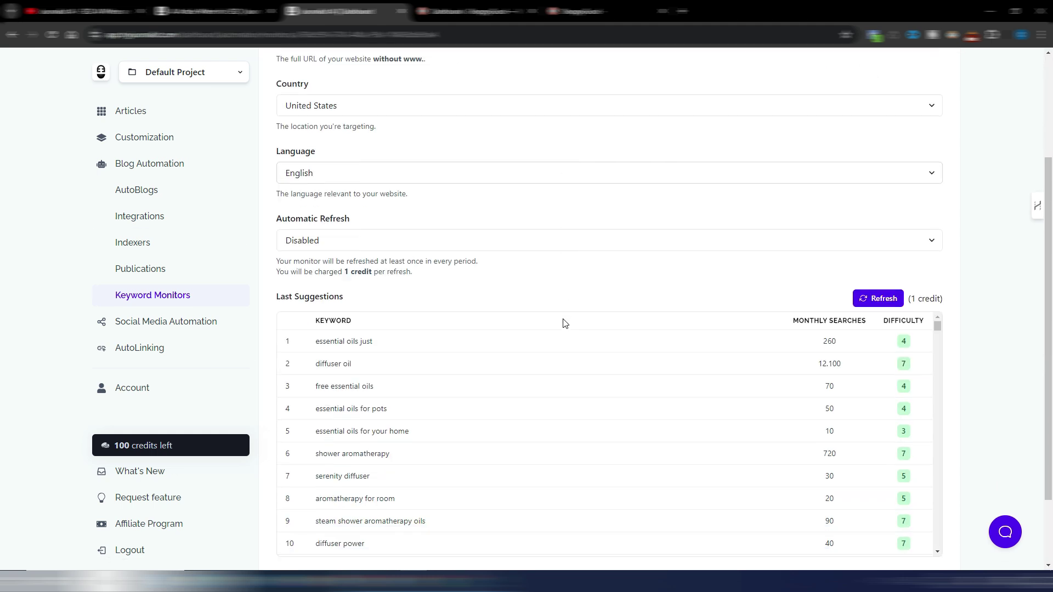
scroll(565, 324, up, 1)
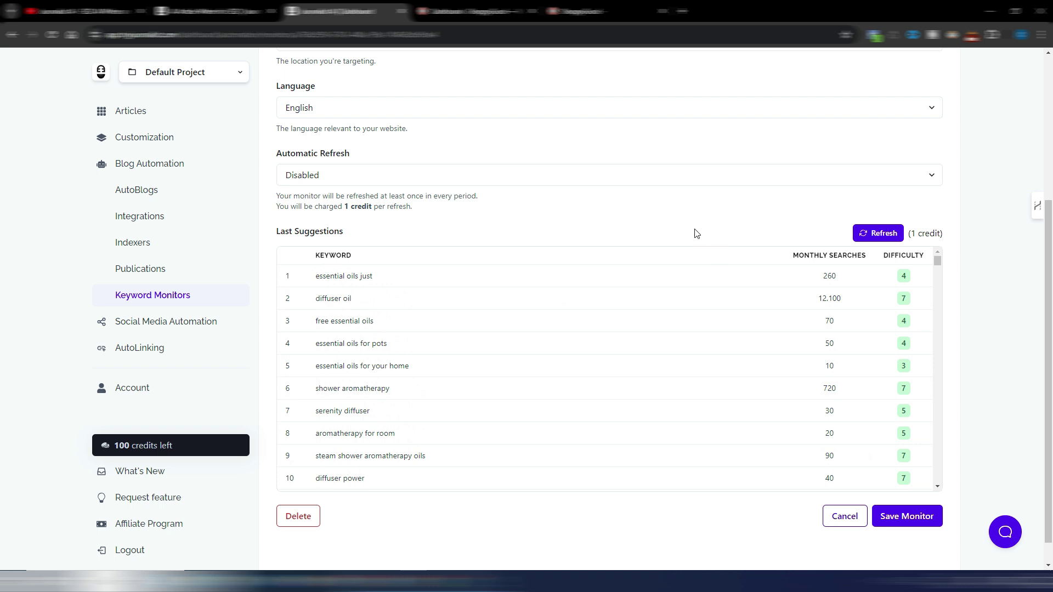
drag(683, 211, 681, 217)
click(642, 214)
scroll(692, 361, down, 7)
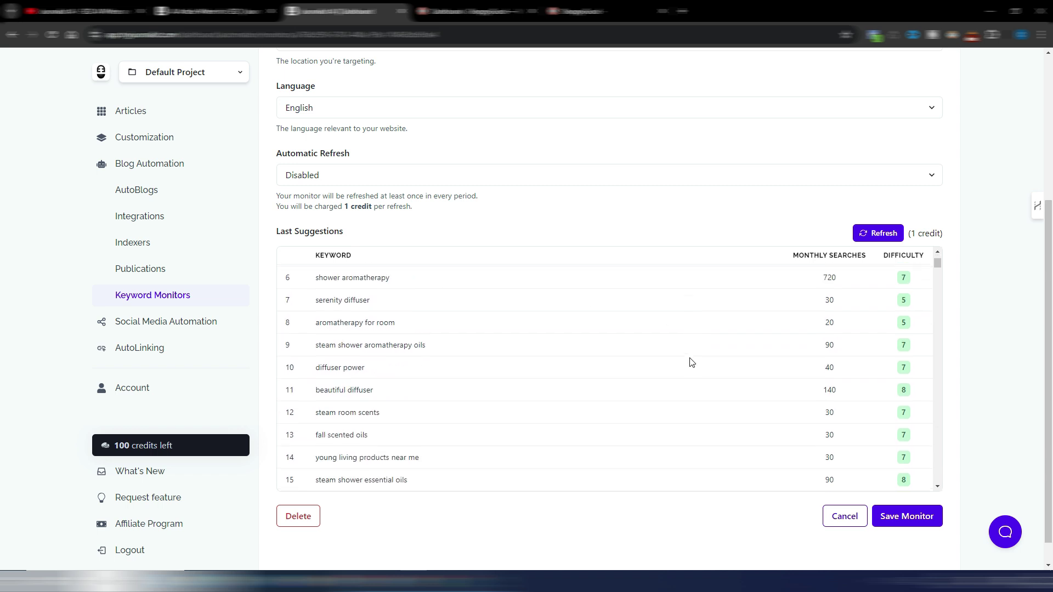
scroll(689, 356, up, 6)
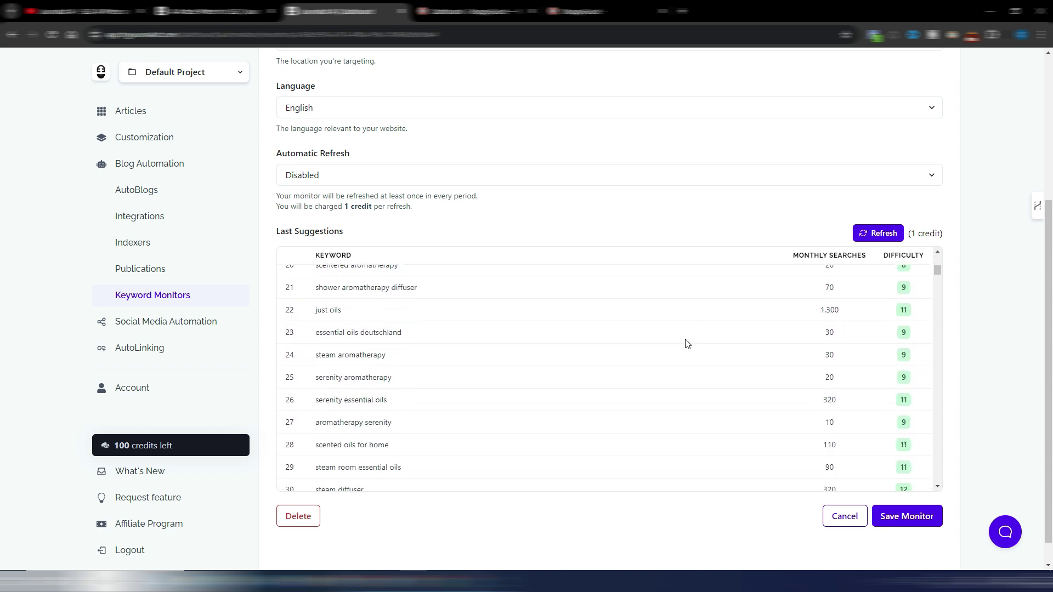
scroll(687, 341, up, 2)
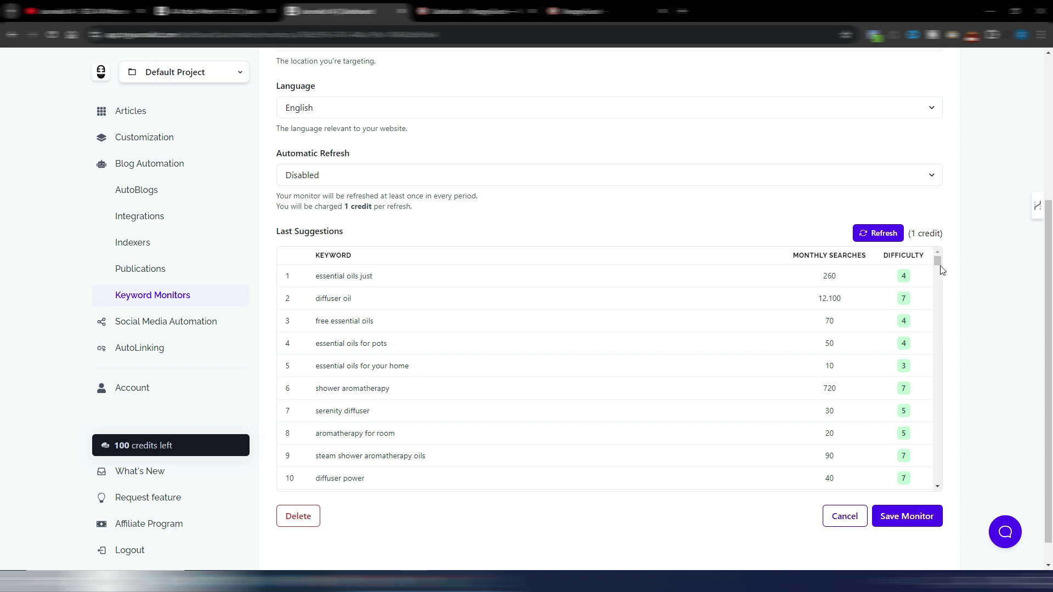
mouse_move(938, 262)
mouse_down()
mouse_move(938, 286)
mouse_move(939, 261)
mouse_up()
drag(937, 259, 933, 487)
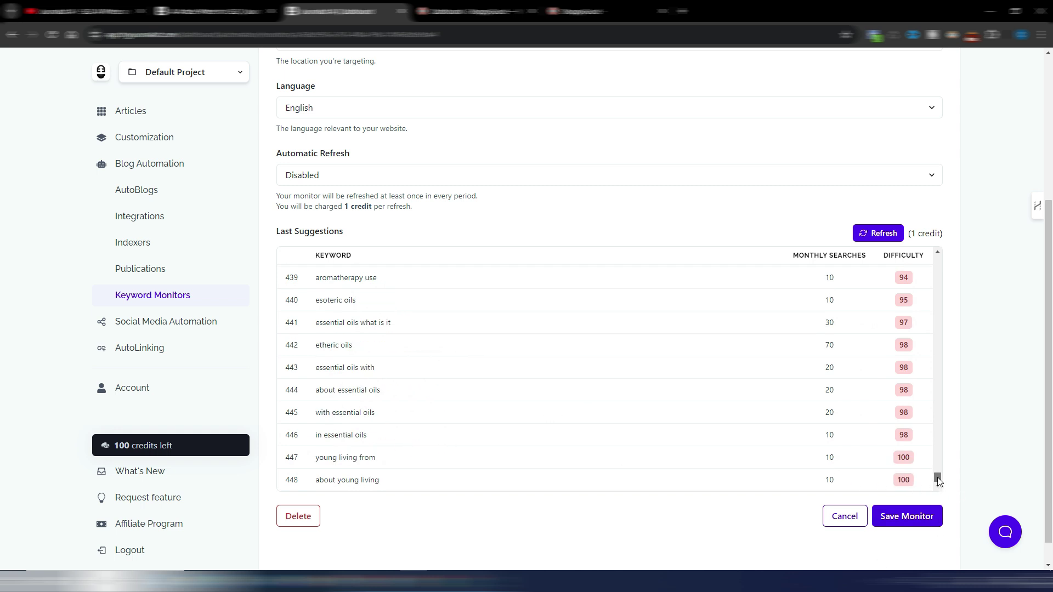
drag(937, 477, 954, 251)
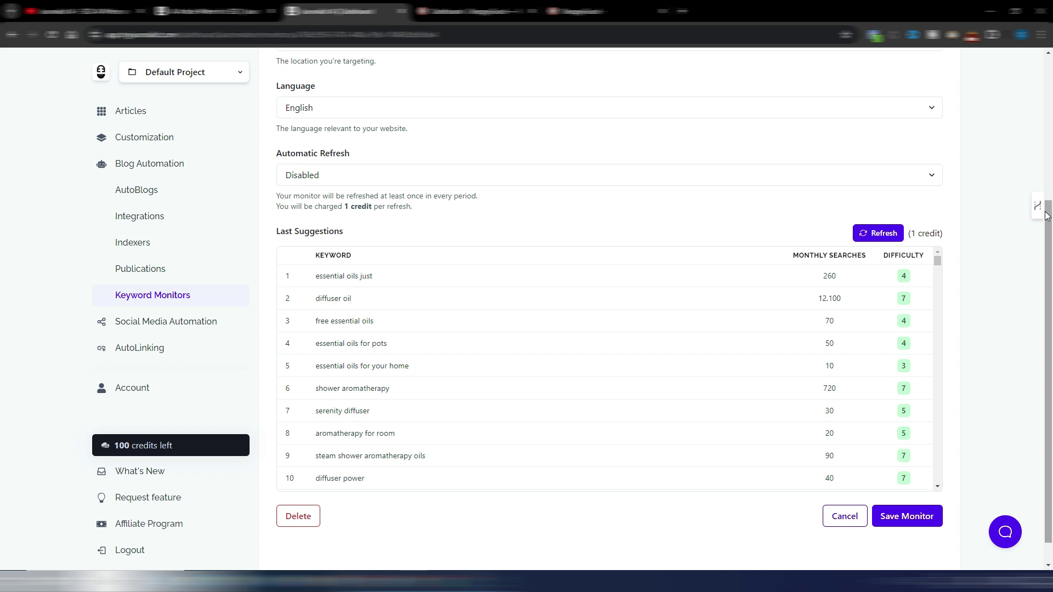
Set the Shoppygood monitor's automatic refresh to Every week and save the monitor
drag(1047, 216, 1052, 74)
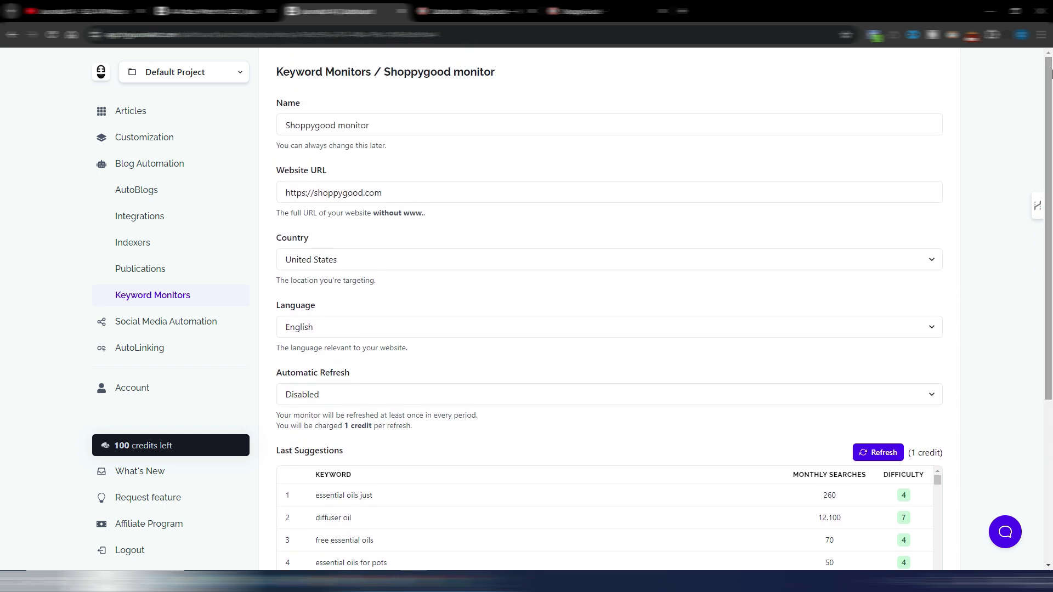
click(336, 397)
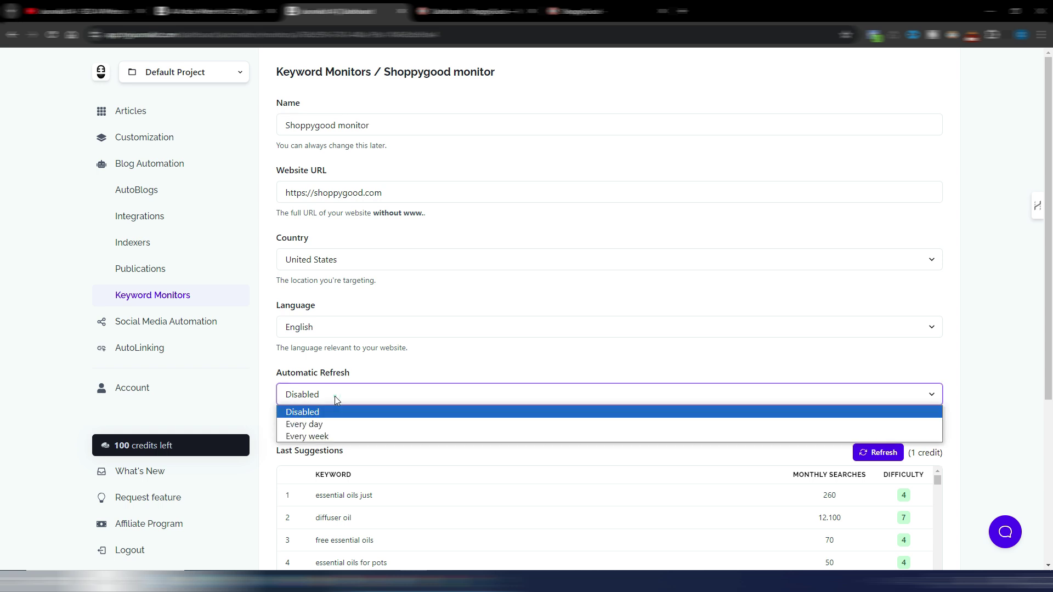
click(328, 436)
scroll(729, 331, down, 5)
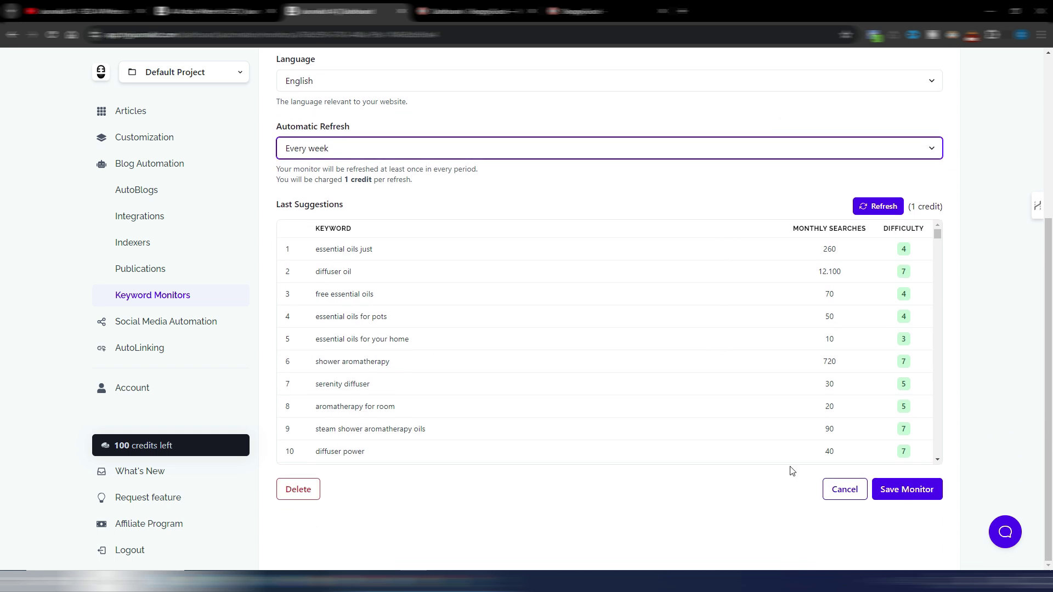
click(904, 489)
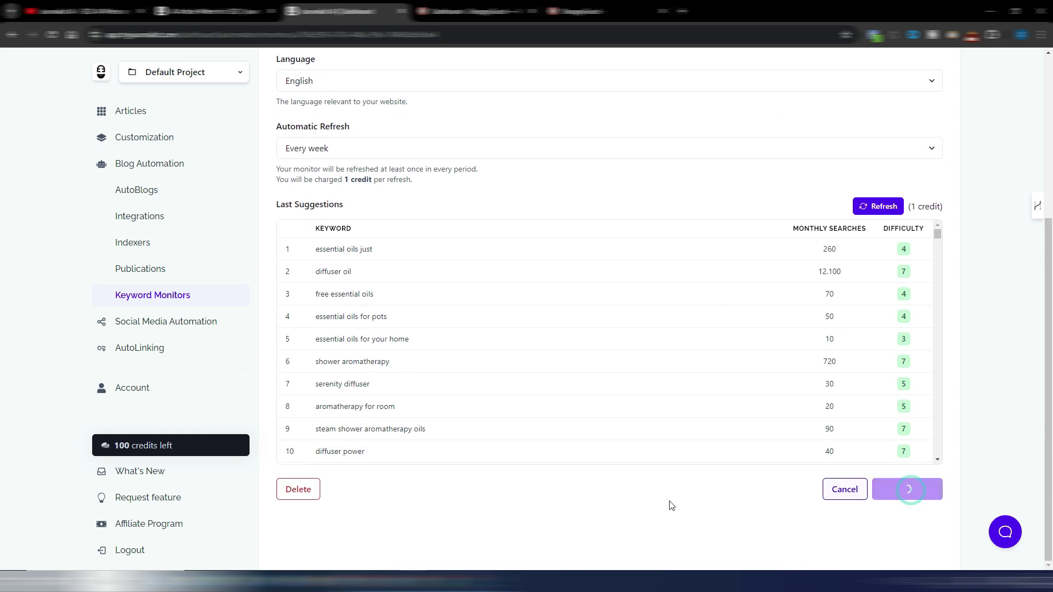
Open the creation form for a new social media connection and check which platform types are offered
click(150, 323)
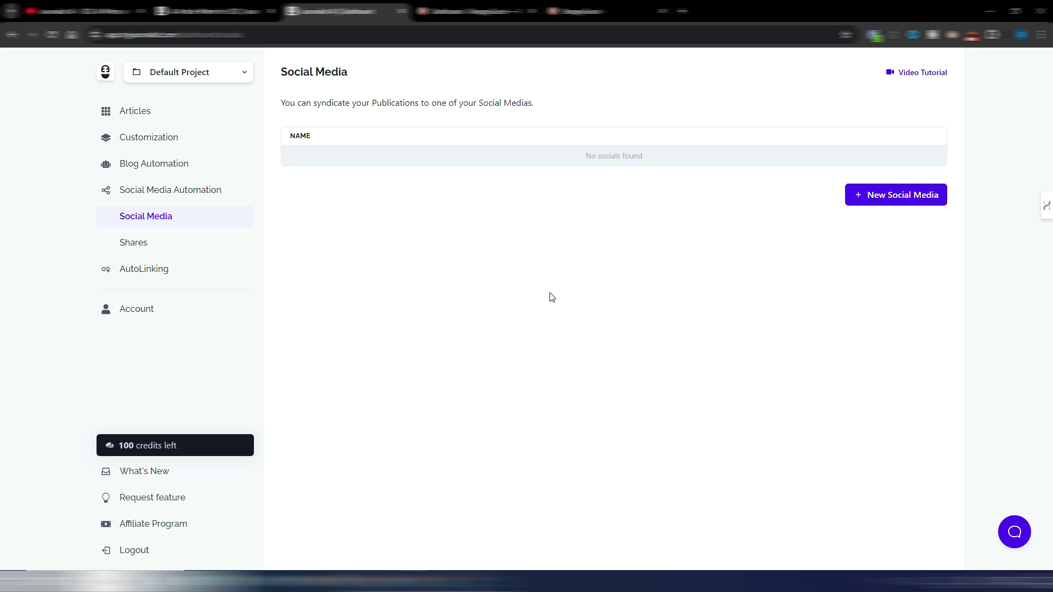
click(879, 202)
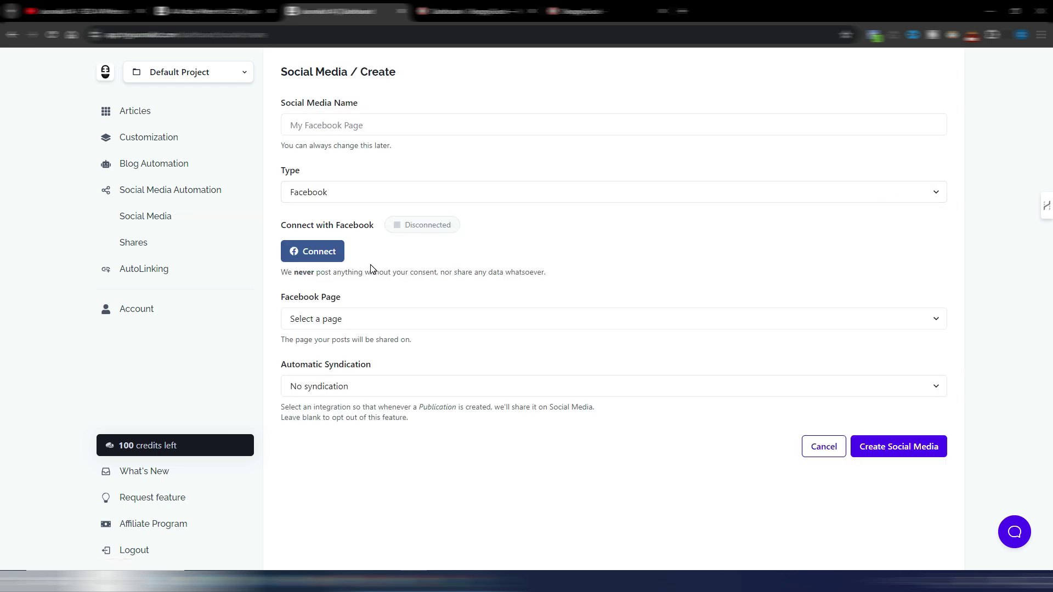
click(384, 196)
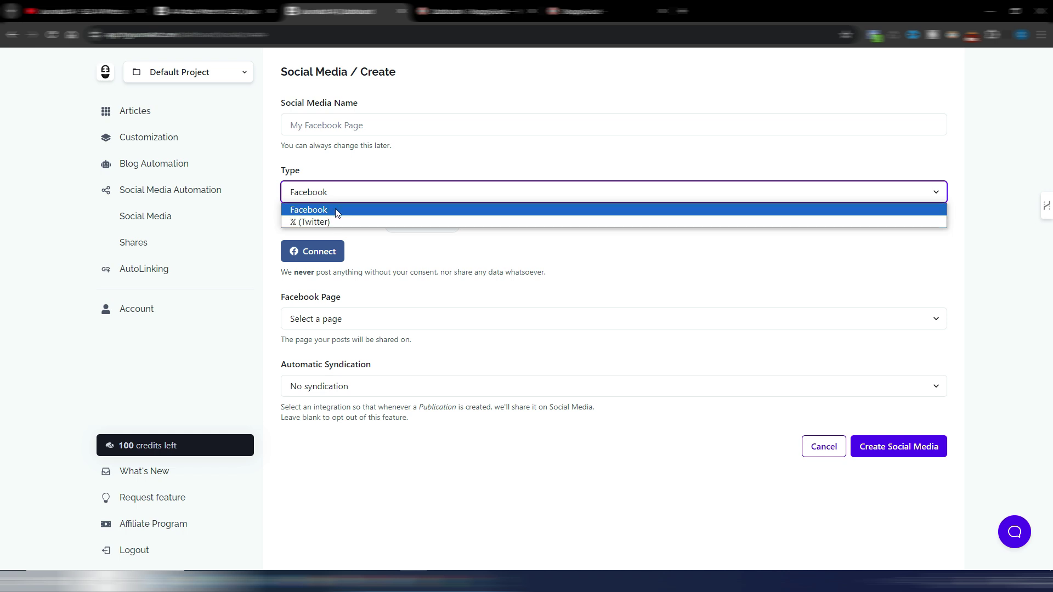
click(550, 162)
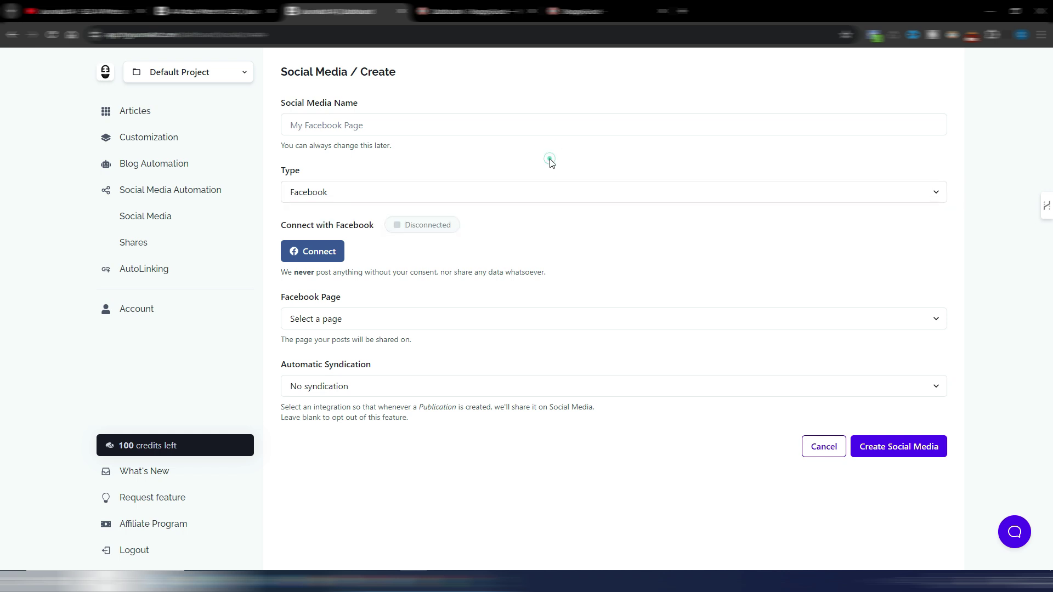
Open the AutoLinking audit form, choose the Shoppygood integration as the website and synchronize its articles
click(136, 271)
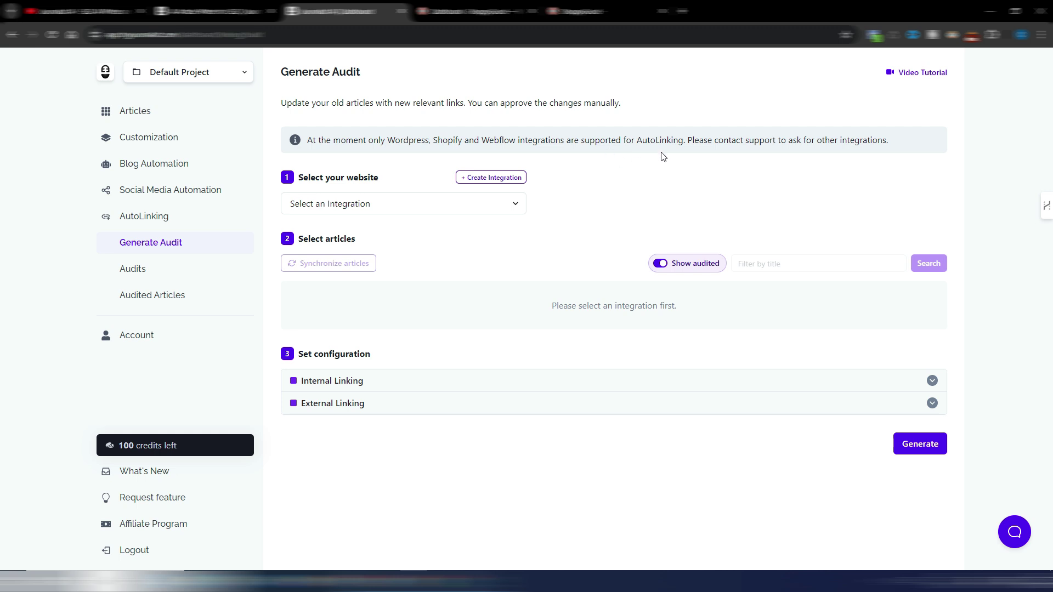
click(522, 208)
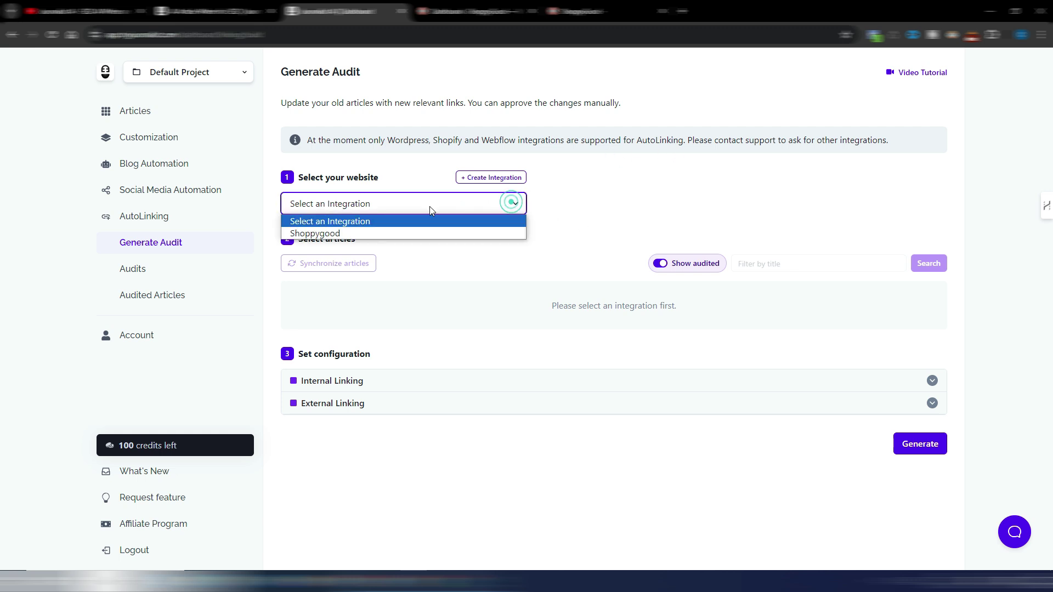
click(318, 234)
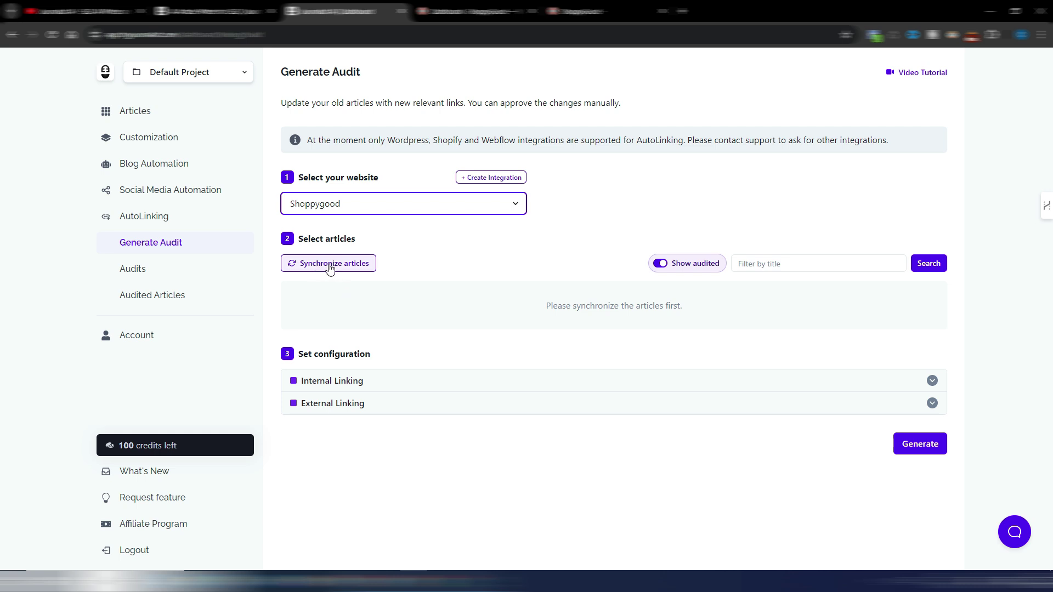
click(330, 268)
scroll(1050, 251, down, 1)
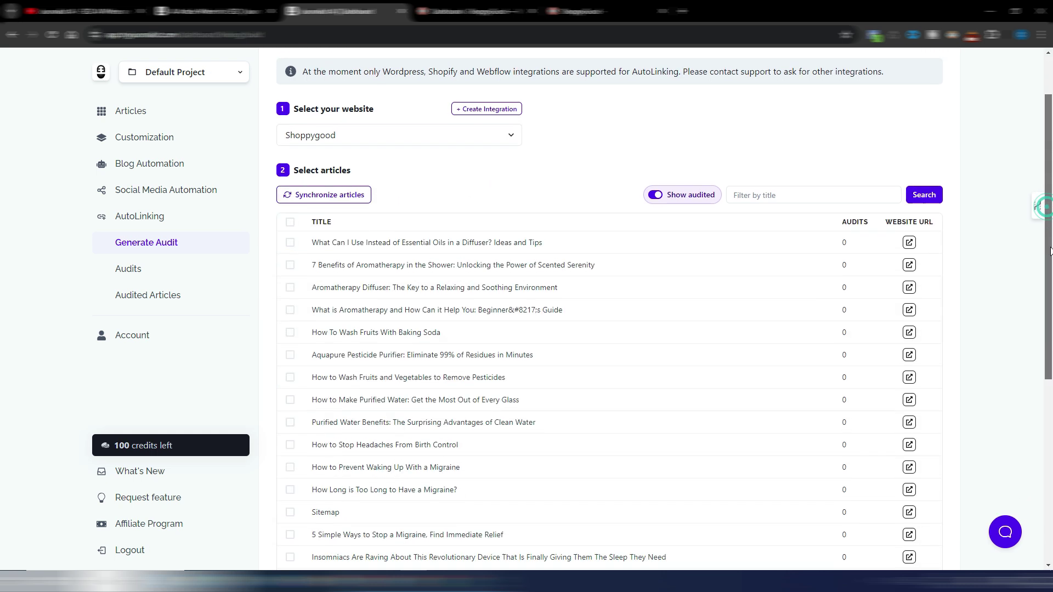
drag(1050, 251, 1051, 205)
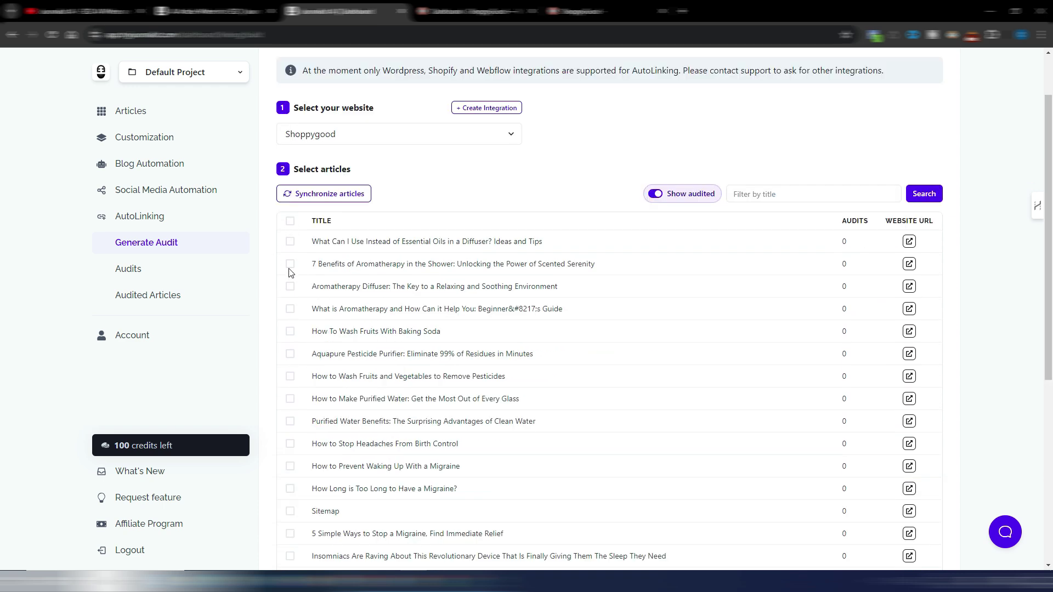
click(291, 241)
click(290, 265)
click(290, 287)
click(290, 266)
click(290, 287)
click(290, 241)
click(290, 221)
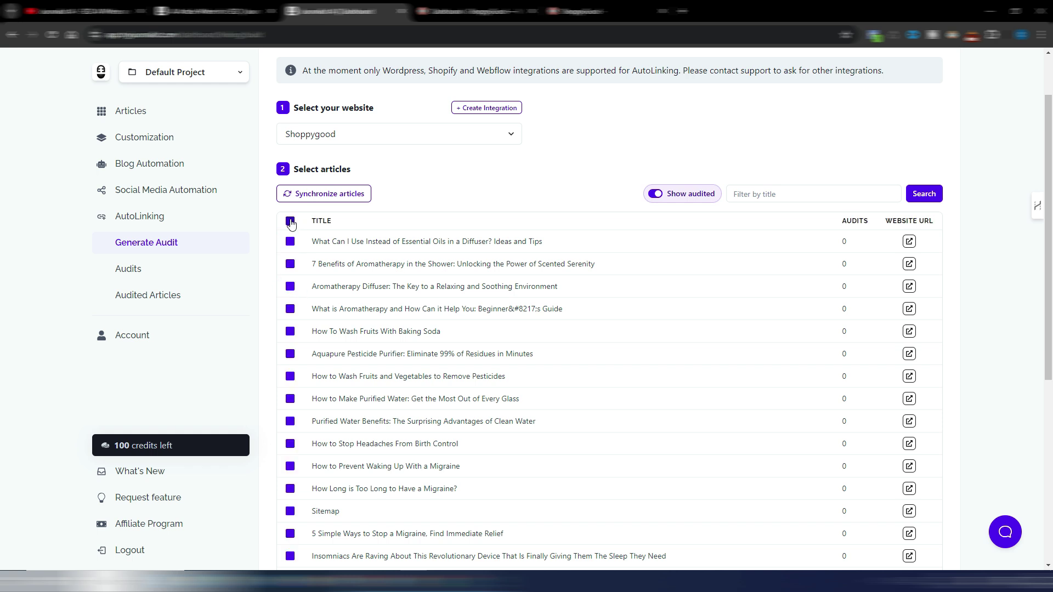
click(290, 221)
Expand the internal and external linking settings, add the shoppygood.com sitemap index URL and run the internal link preview
scroll(351, 382, down, 6)
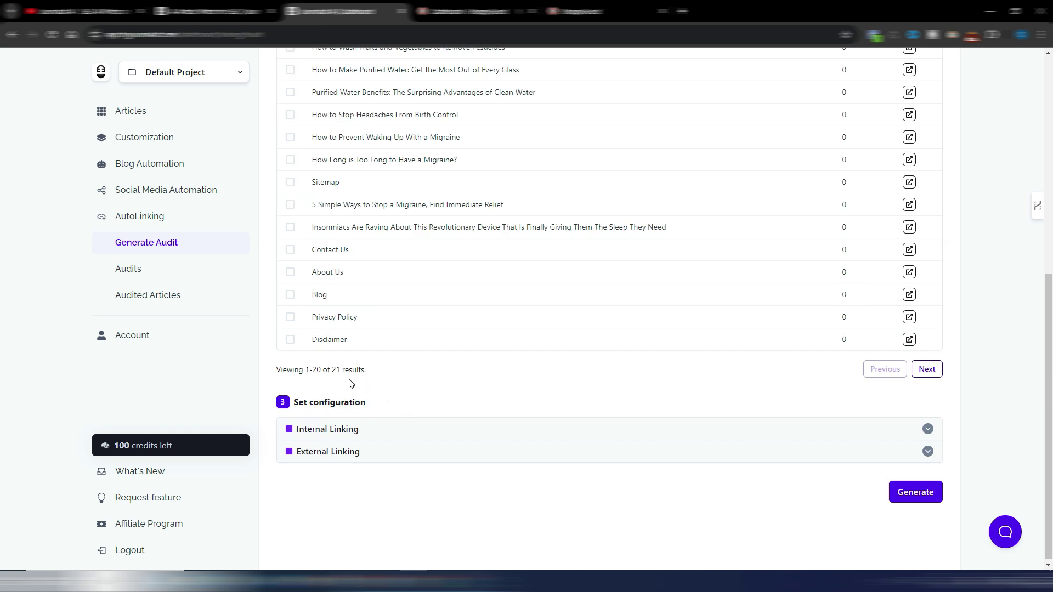
click(340, 429)
scroll(449, 388, down, 2)
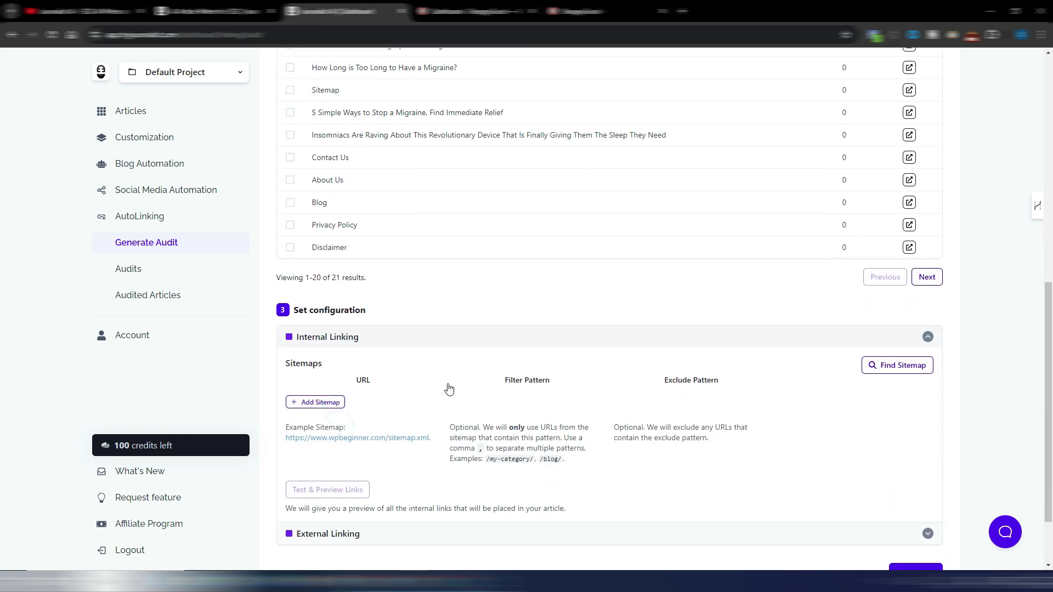
scroll(449, 388, down, 2)
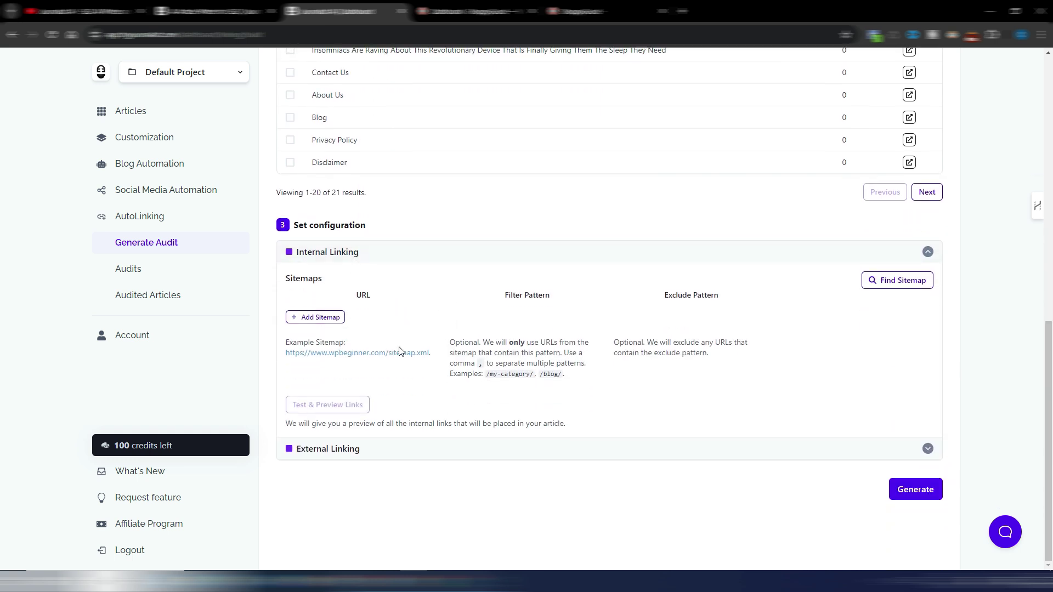
click(365, 456)
scroll(426, 456, down, 1)
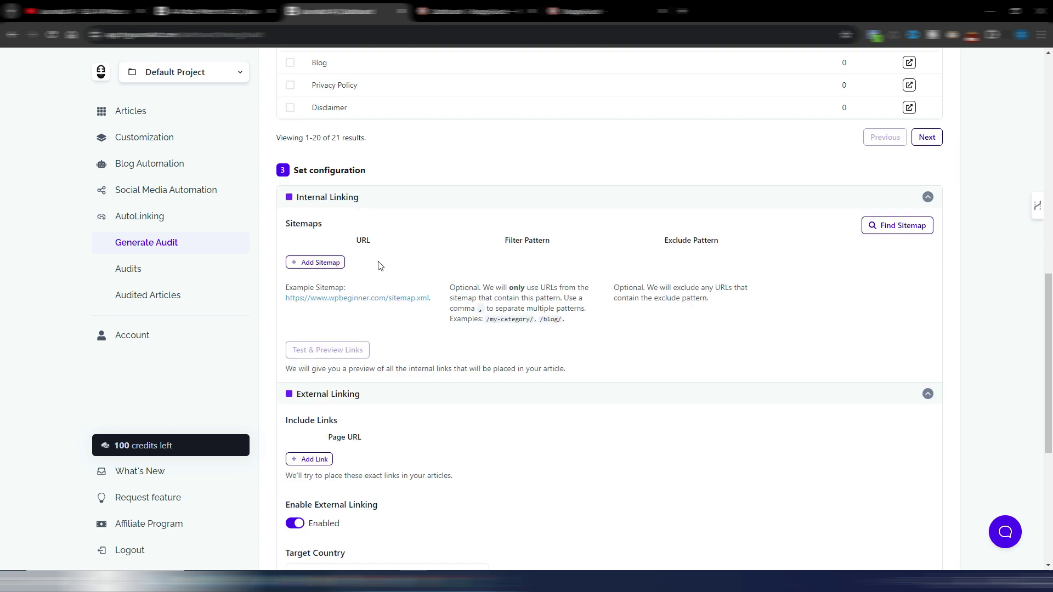
click(314, 264)
click(325, 376)
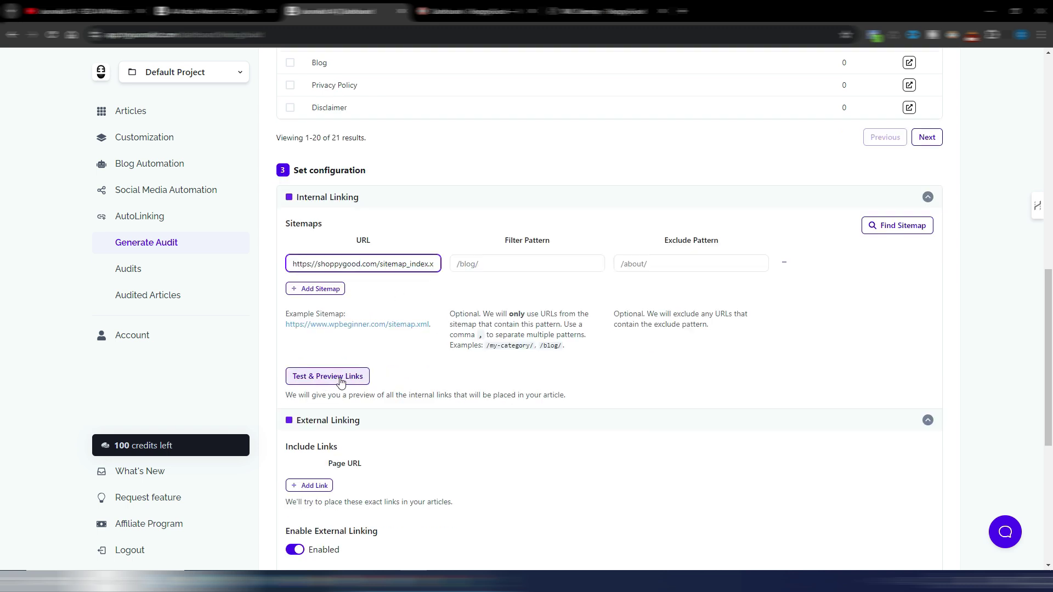
Examine the previewed internal links and the external linking options for included links, target country and included or excluded sources
scroll(748, 427, down, 2)
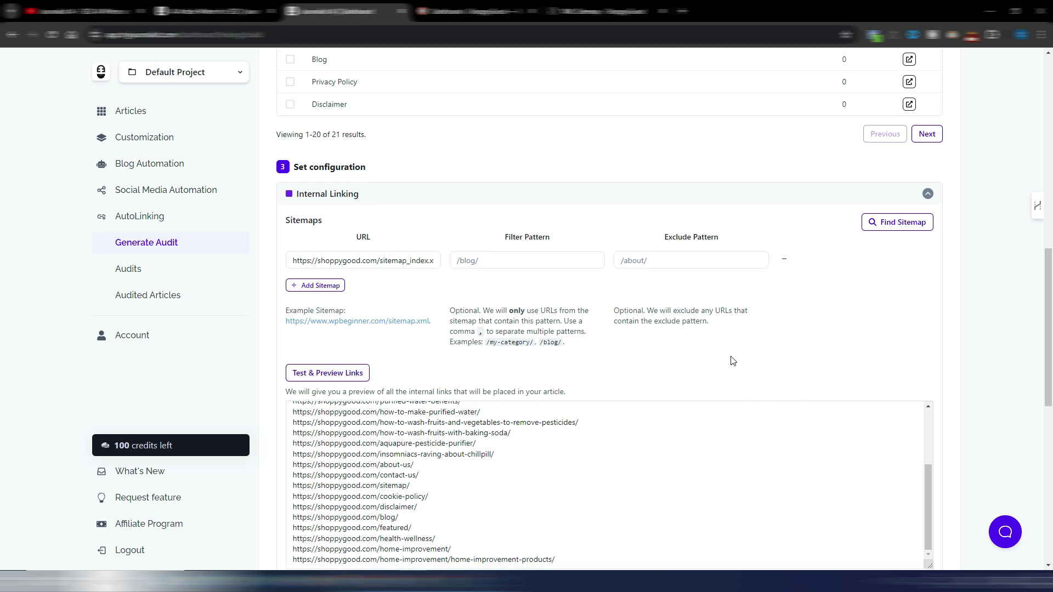
scroll(731, 362, down, 5)
scroll(566, 348, down, 4)
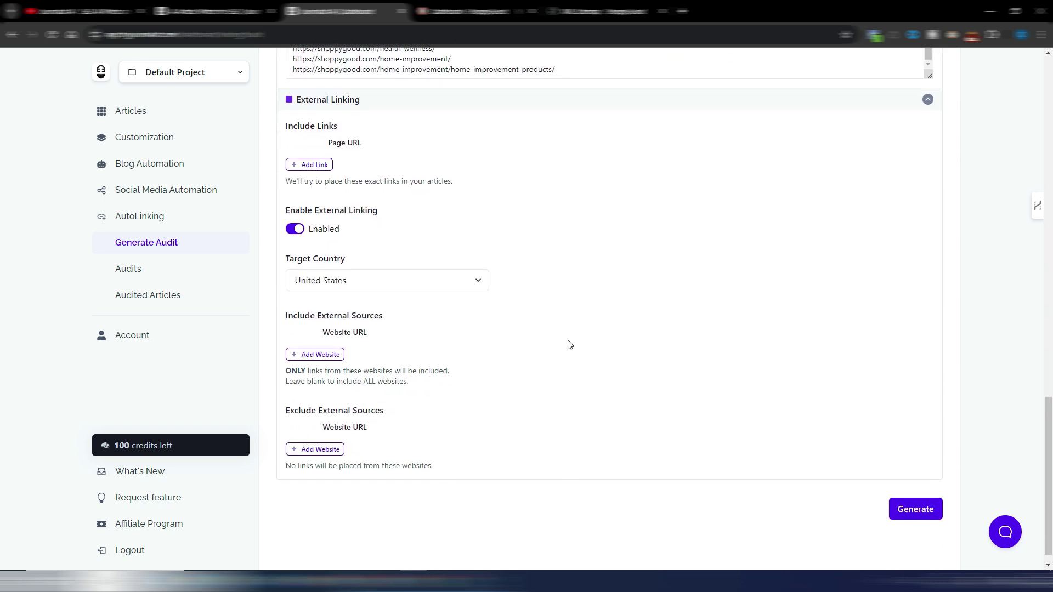
scroll(567, 344, up, 6)
scroll(618, 274, up, 5)
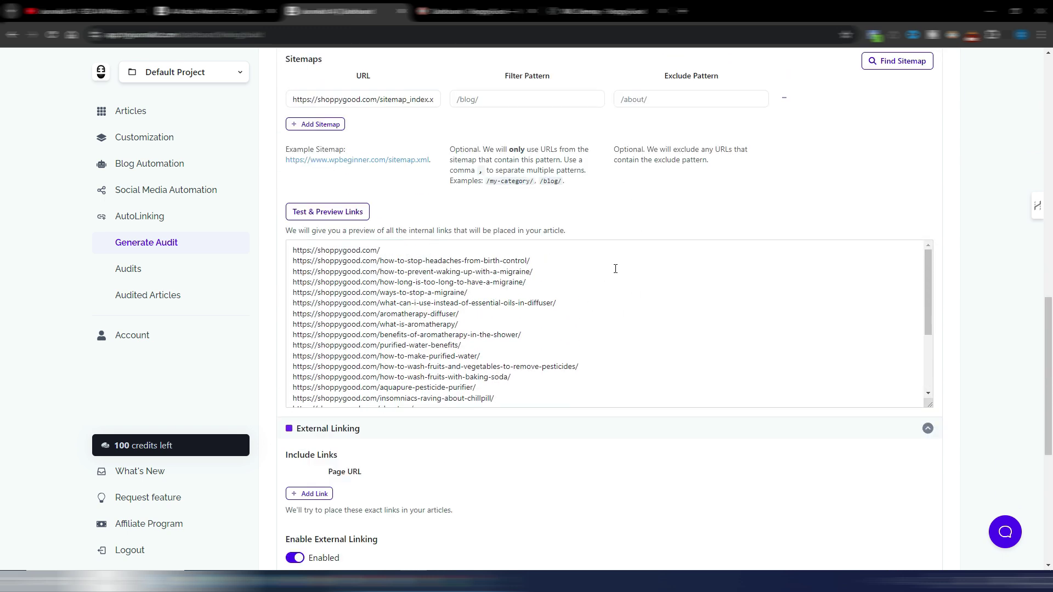
scroll(614, 272, down, 7)
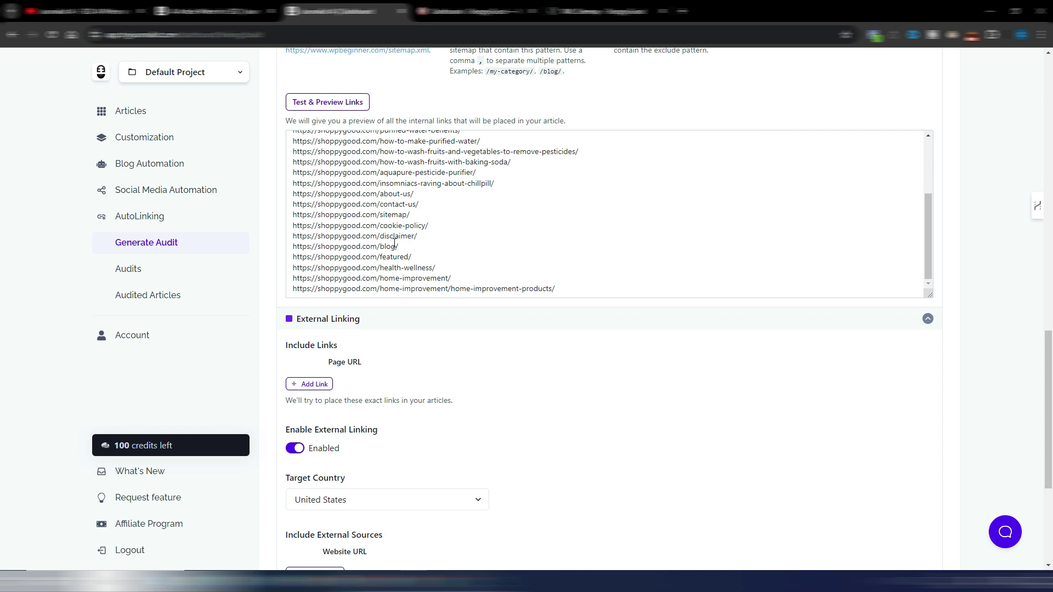
scroll(565, 358, down, 4)
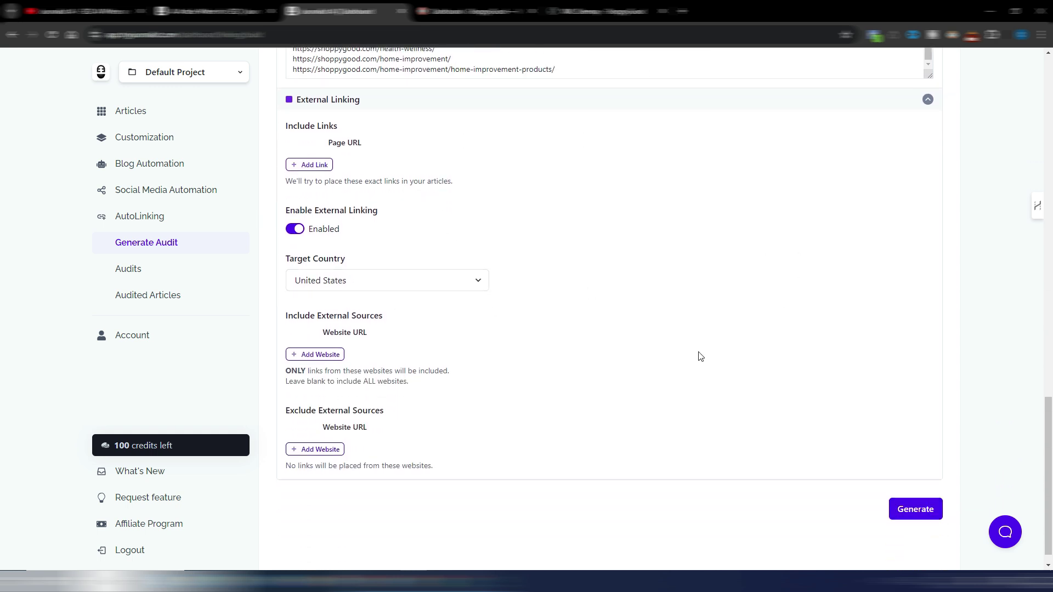
Select only the article "What Can I Use Instead of Essential Oils in a Diffuser? Ideas and Tips" and generate the linking audit
click(927, 510)
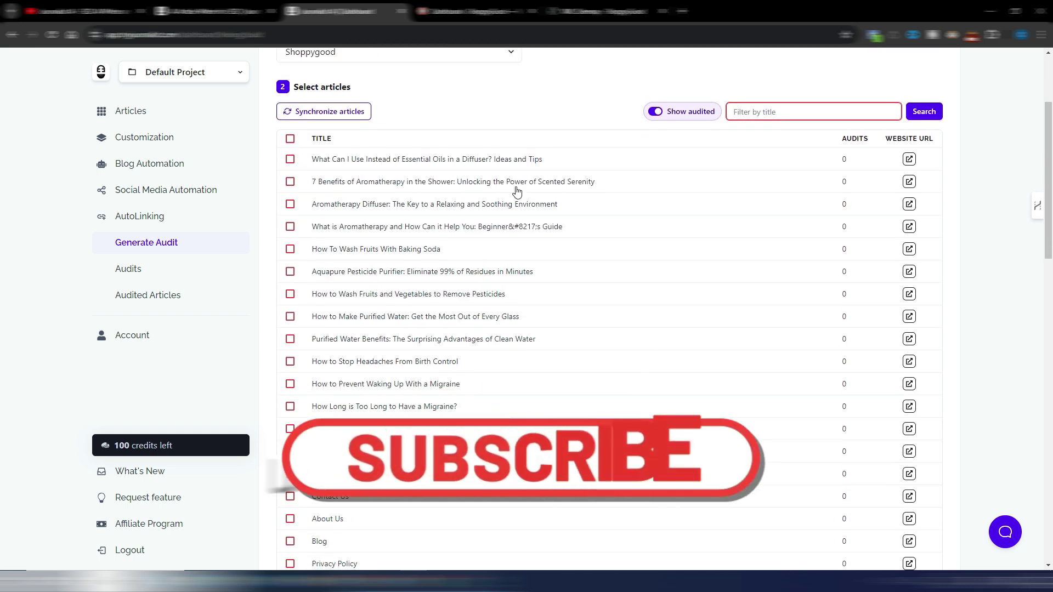
click(437, 104)
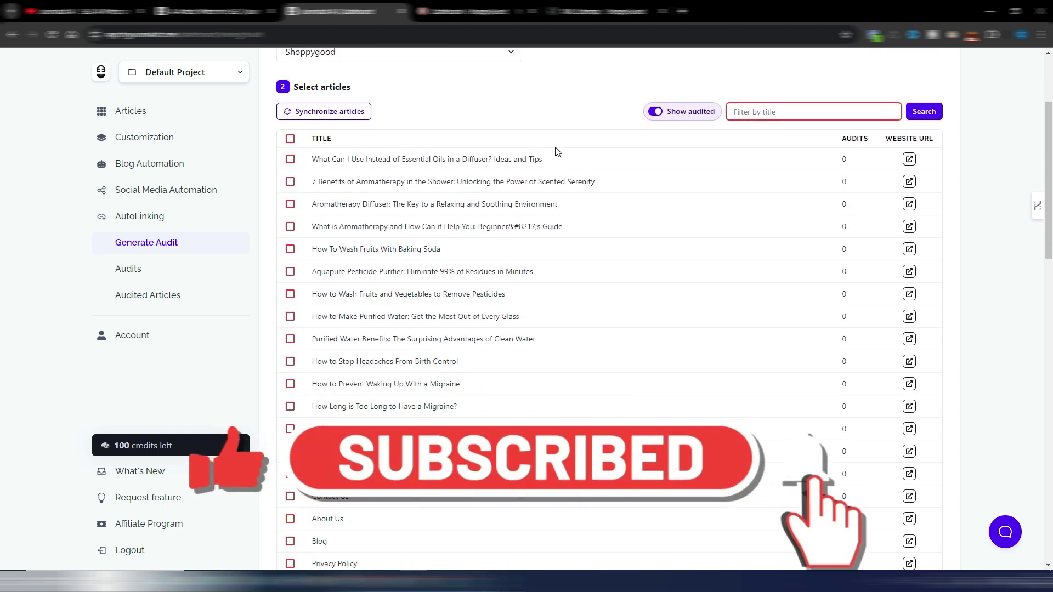
click(291, 159)
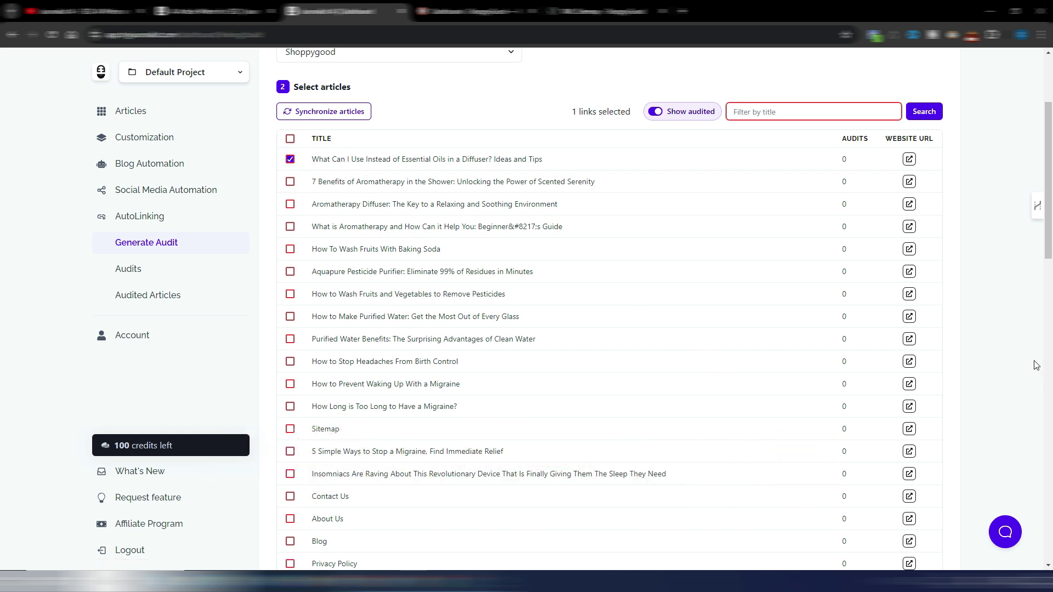
drag(1050, 170, 1050, 473)
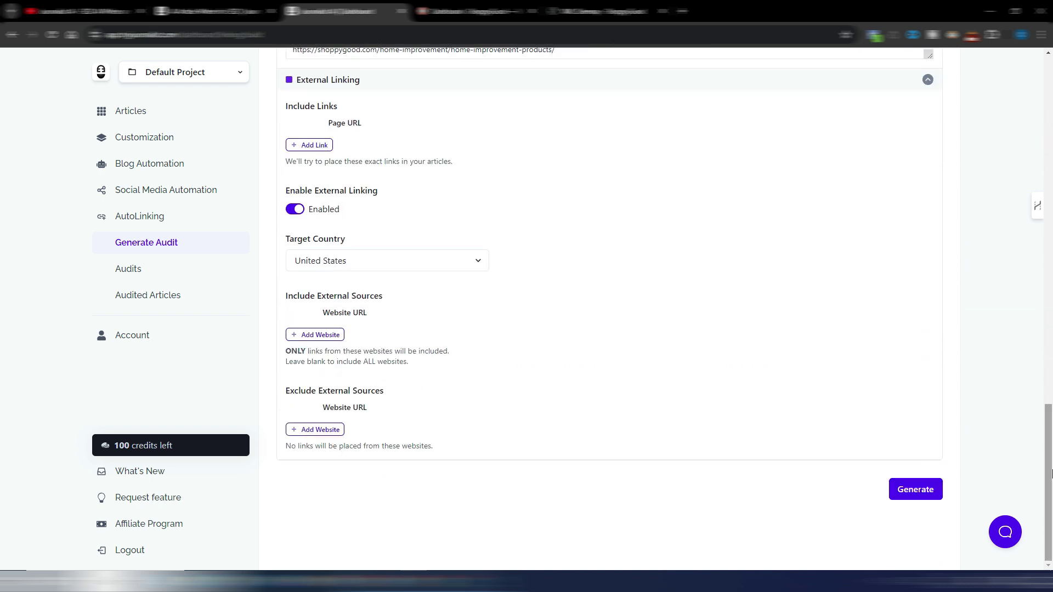
click(916, 490)
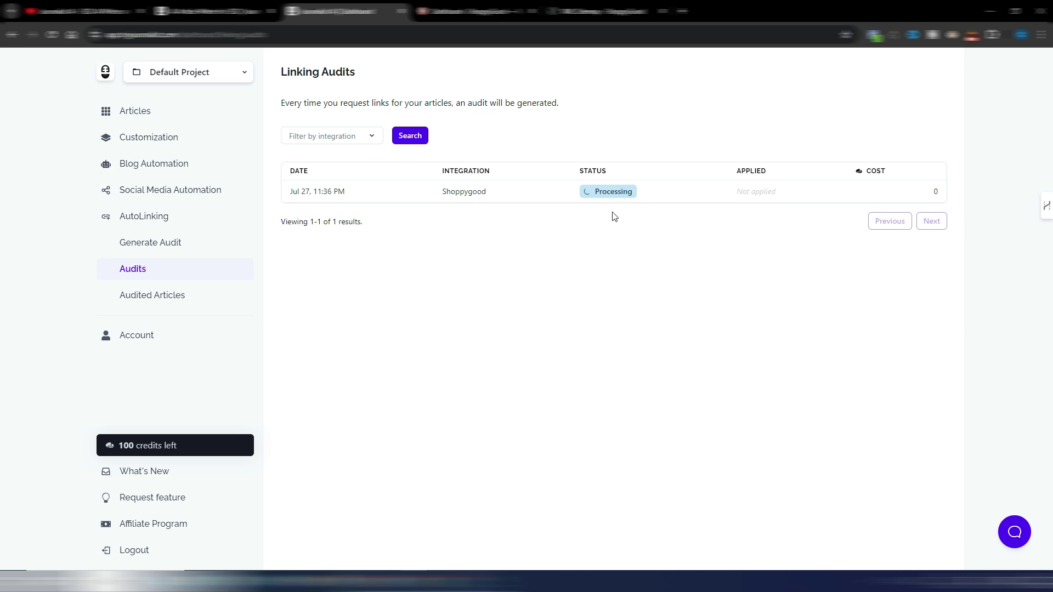
Check the suggestions of the Shoppygood audit and the list of audited articles
click(623, 193)
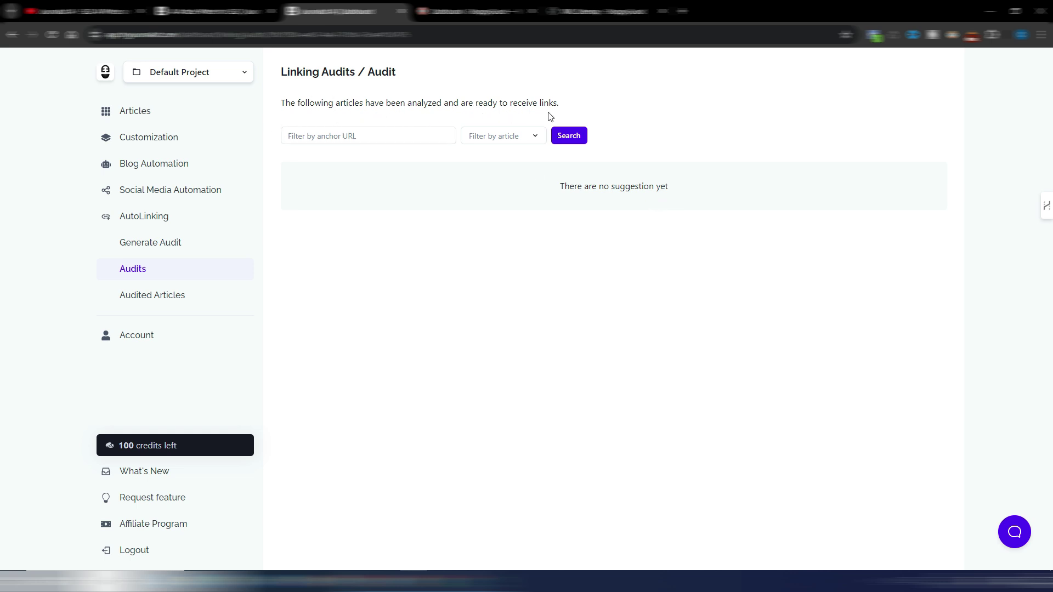
click(154, 297)
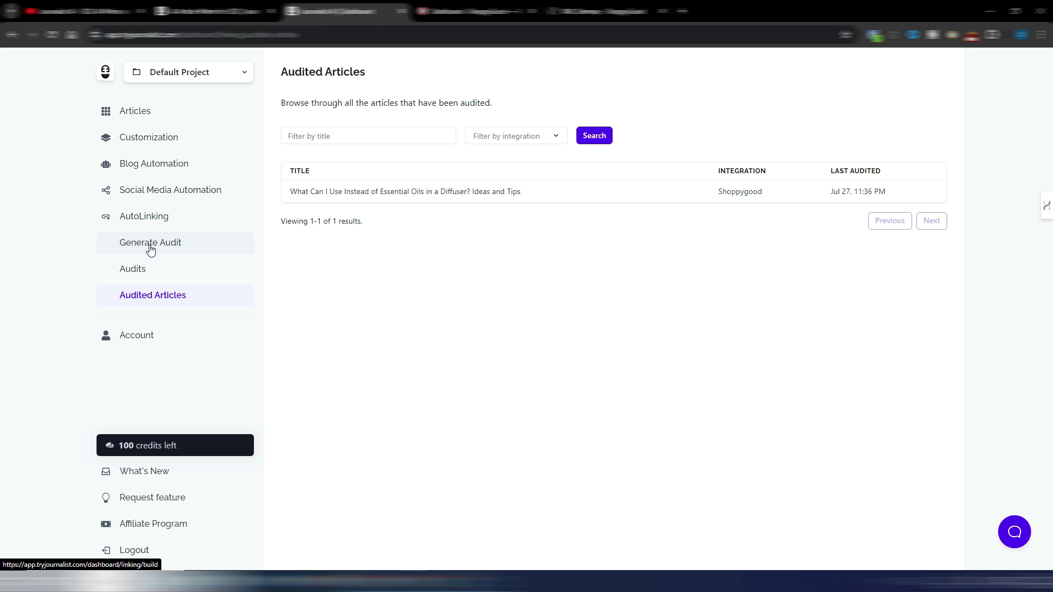
Generate a second Shoppygood audit for the 13 articles from "7 Benefits of Aromatherapy" to "Insomniacs Are Raving", leaving out the Sitemap page
click(145, 217)
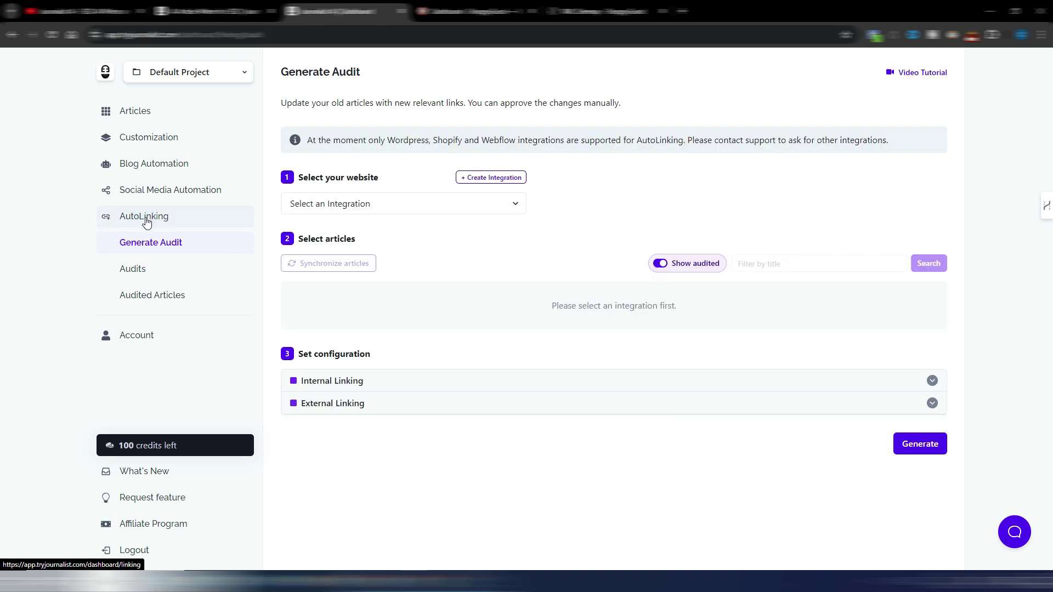
click(144, 245)
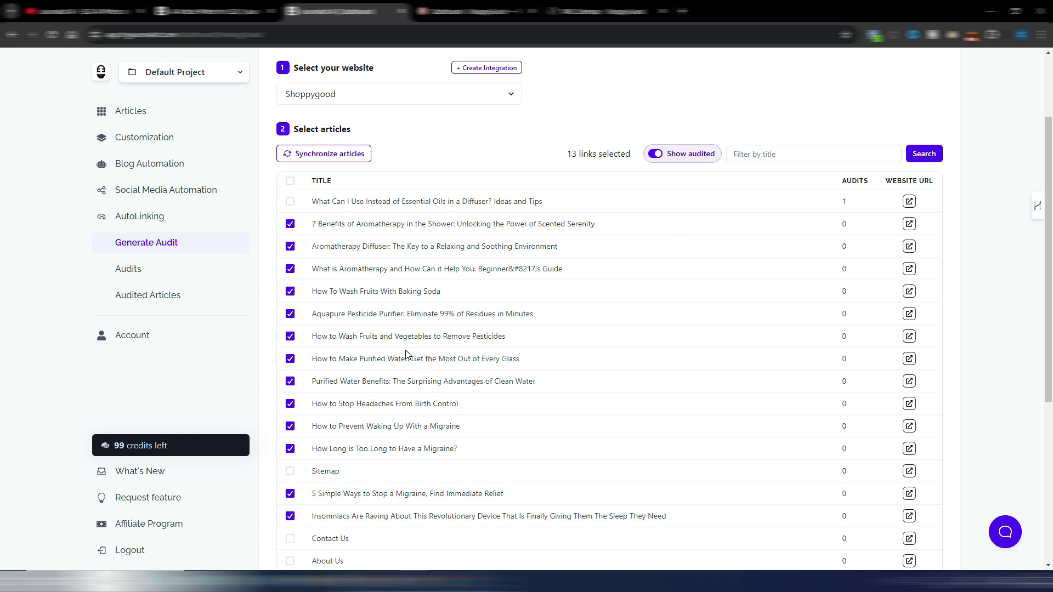
scroll(407, 355, down, 4)
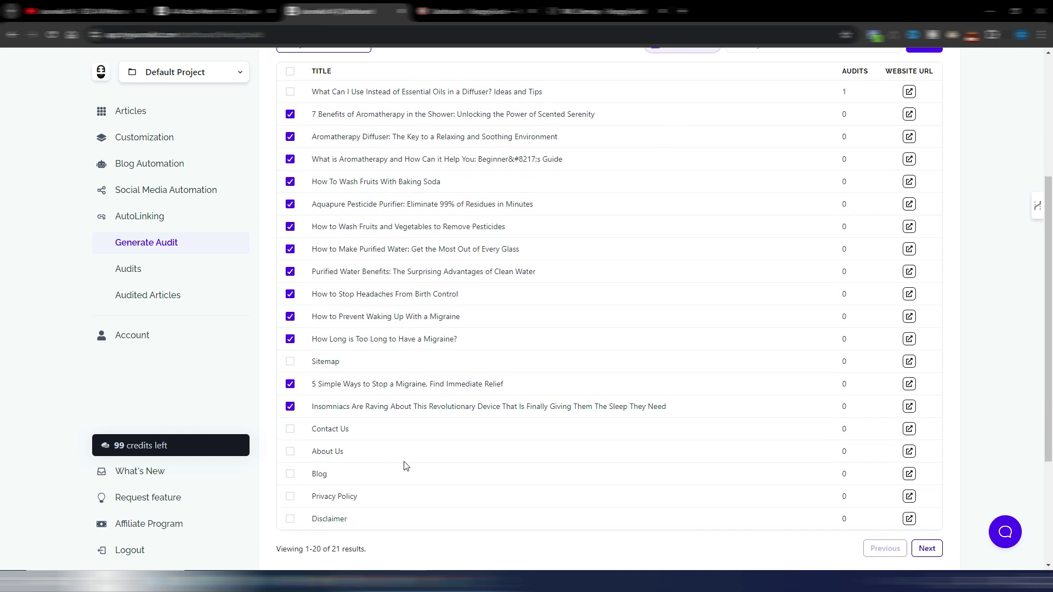
scroll(532, 436, down, 1)
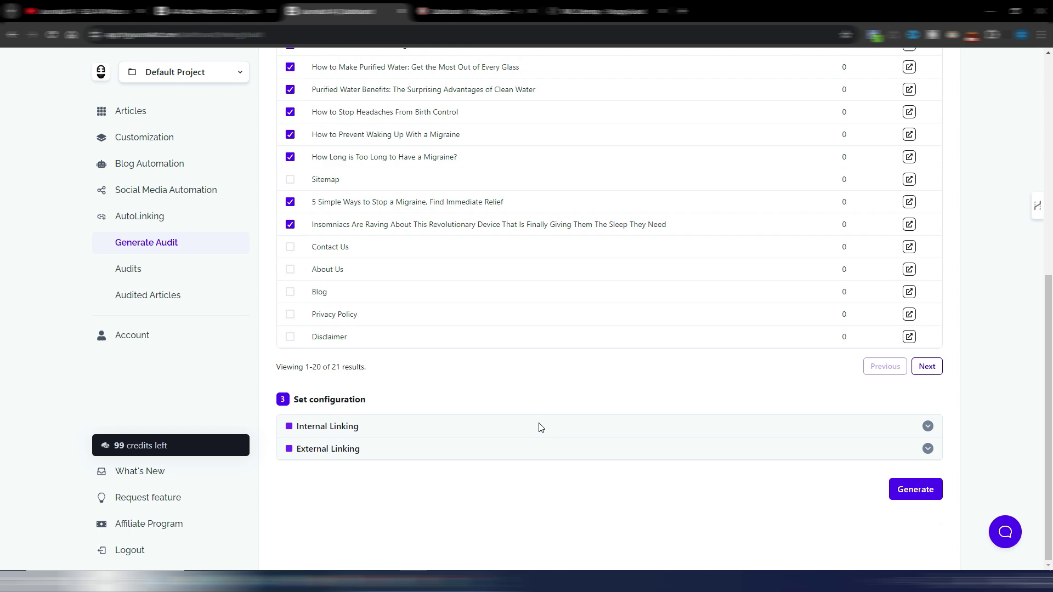
click(315, 429)
scroll(495, 384, down, 3)
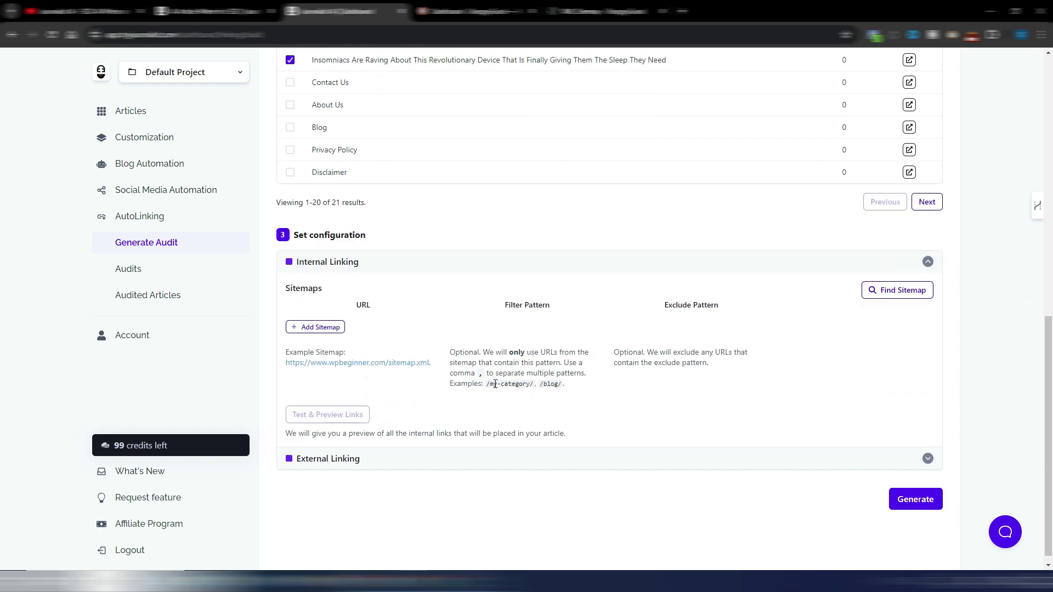
scroll(778, 417, up, 4)
scroll(834, 455, down, 4)
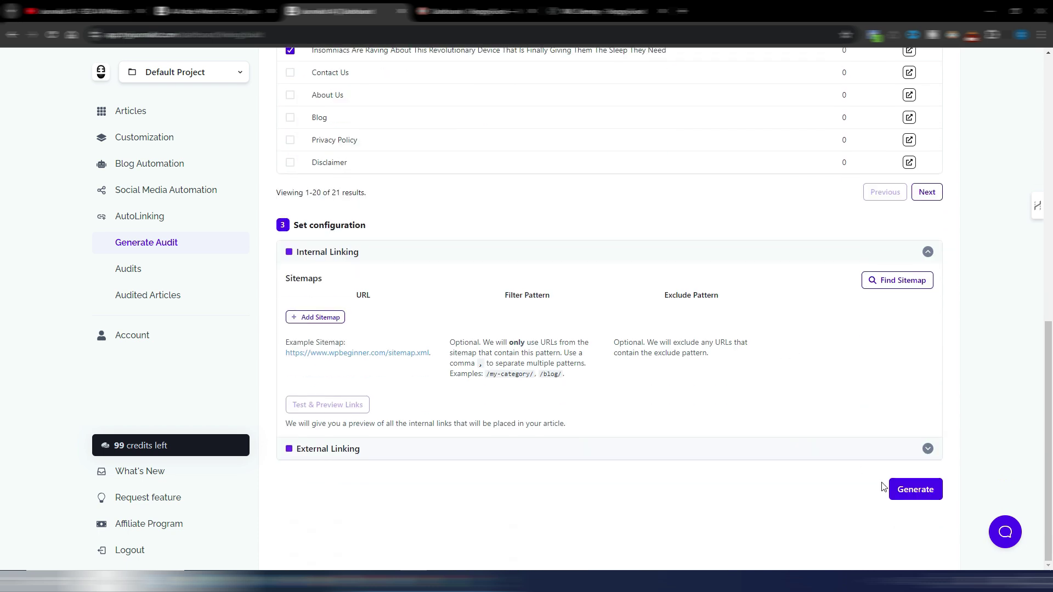
click(908, 490)
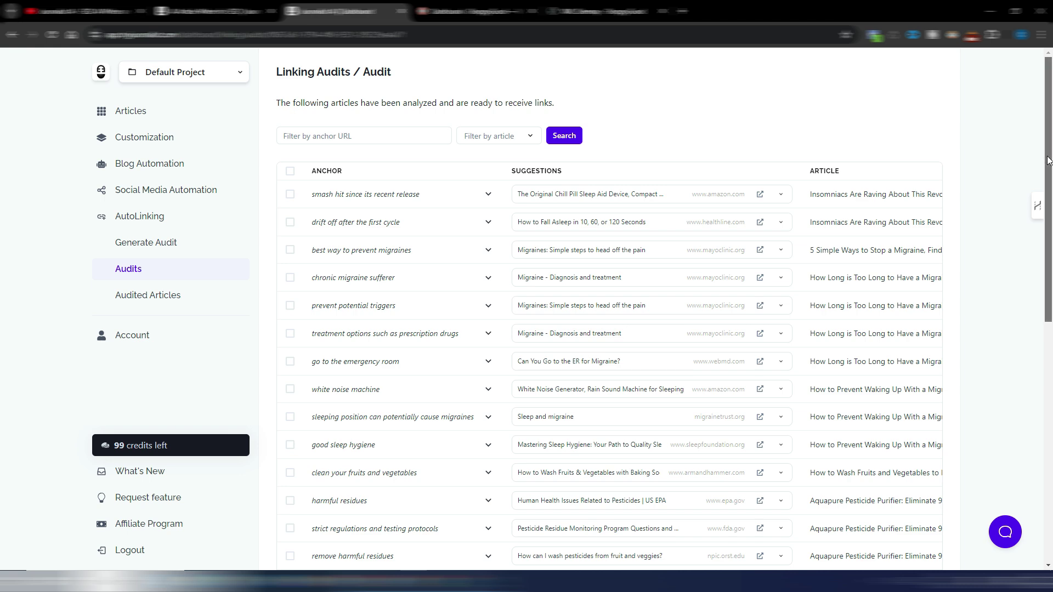
Examine the audit's anchors and link suggestions, including the article context of the anchor "smash hit since its recent release"
drag(1047, 160, 1051, 101)
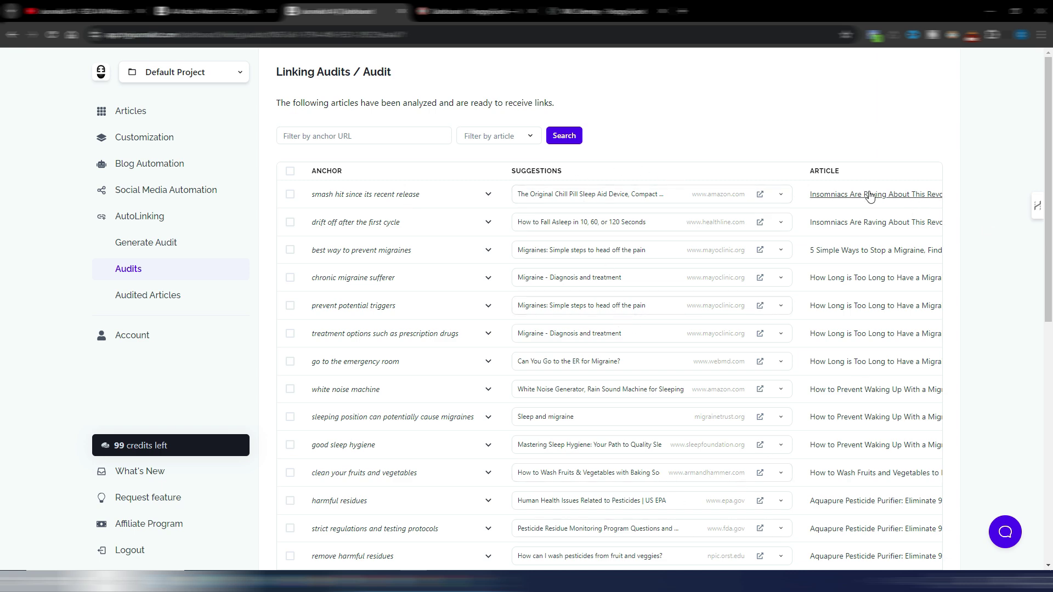
scroll(979, 362, down, 7)
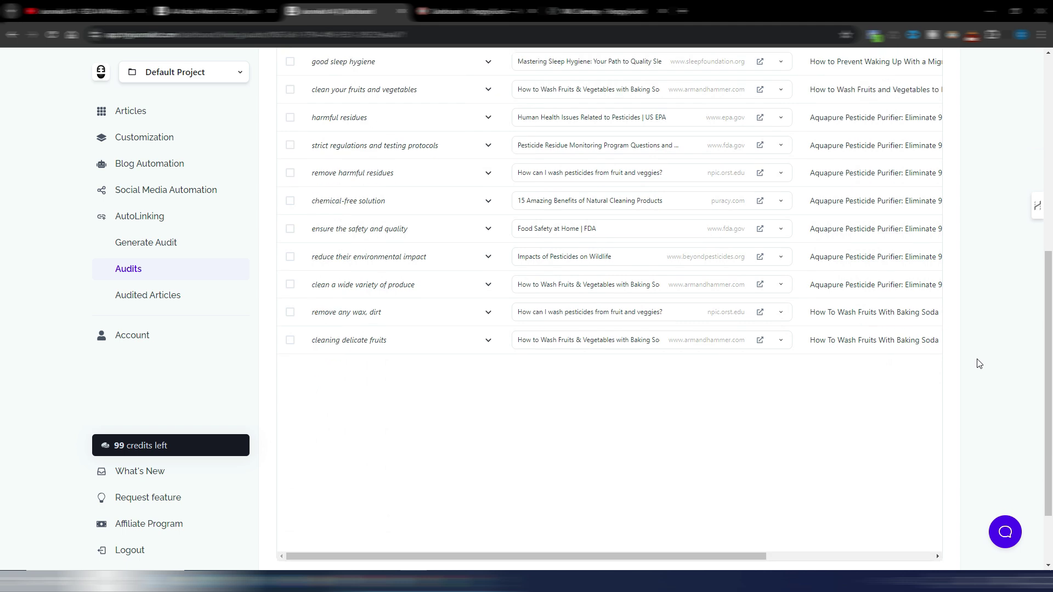
scroll(979, 363, up, 3)
scroll(979, 363, up, 4)
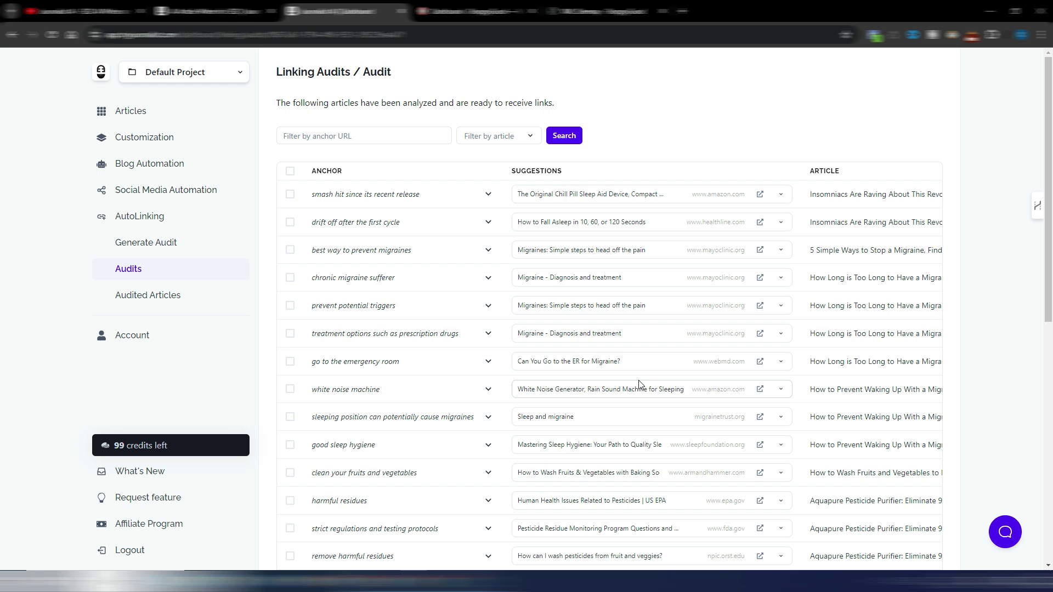
click(488, 194)
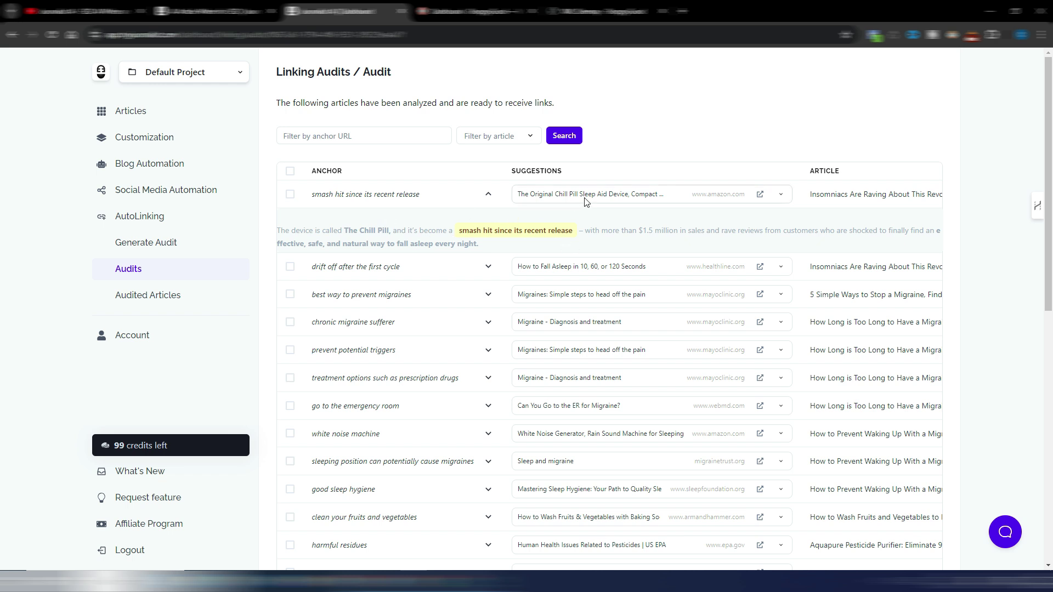
click(488, 195)
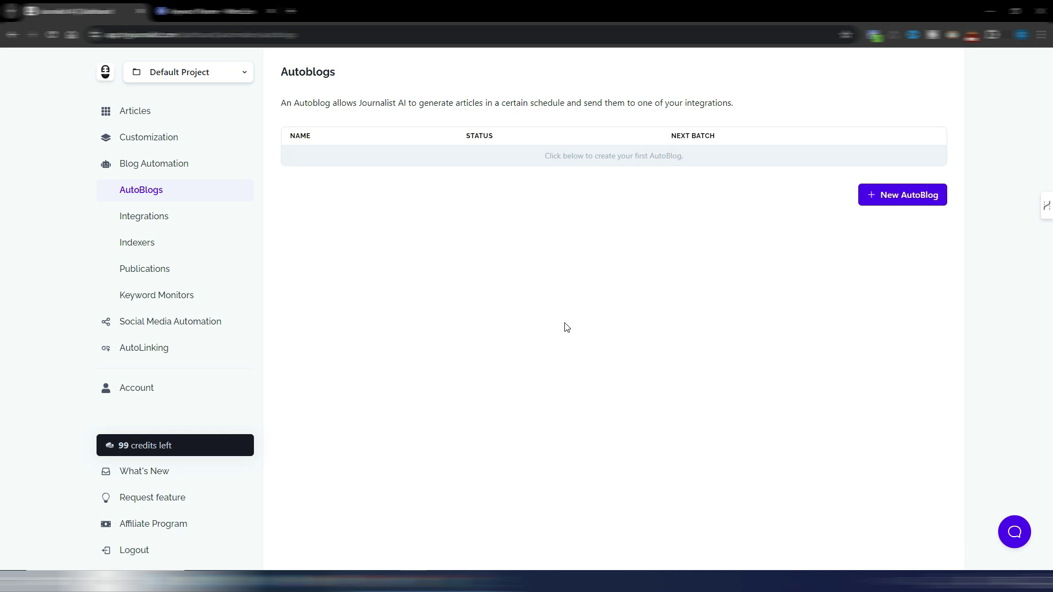
Open the Shoppygood SEO 1 preset and review its base settings, including the keyword list and the available generation modes
click(903, 196)
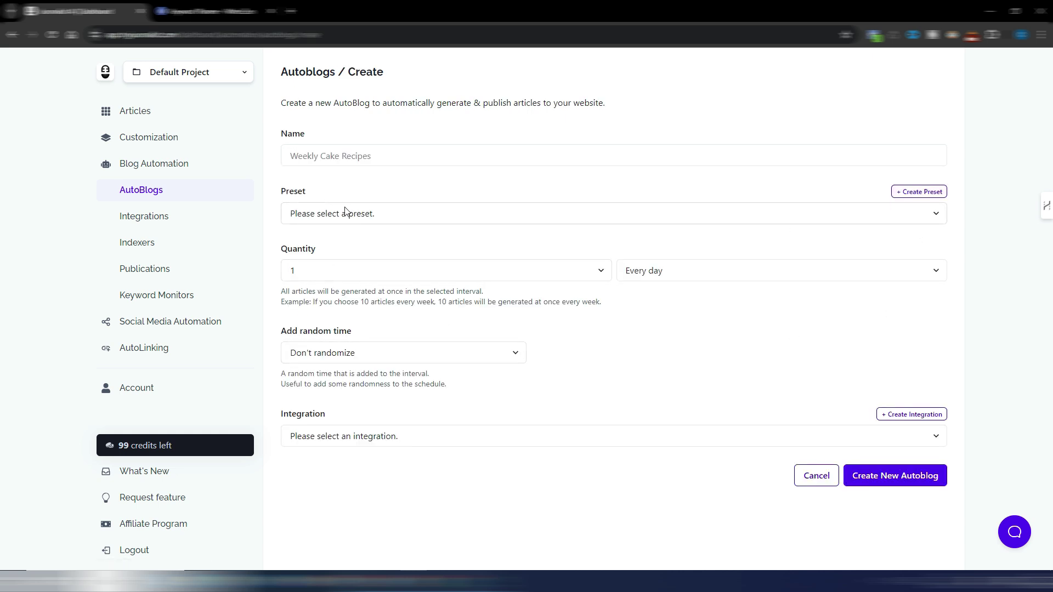
click(147, 138)
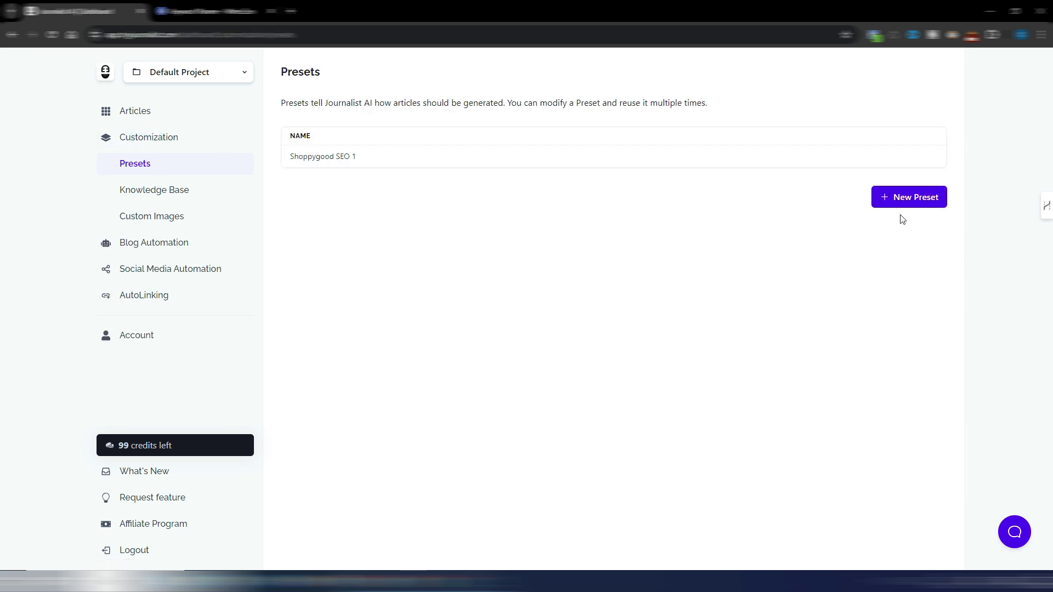
click(322, 158)
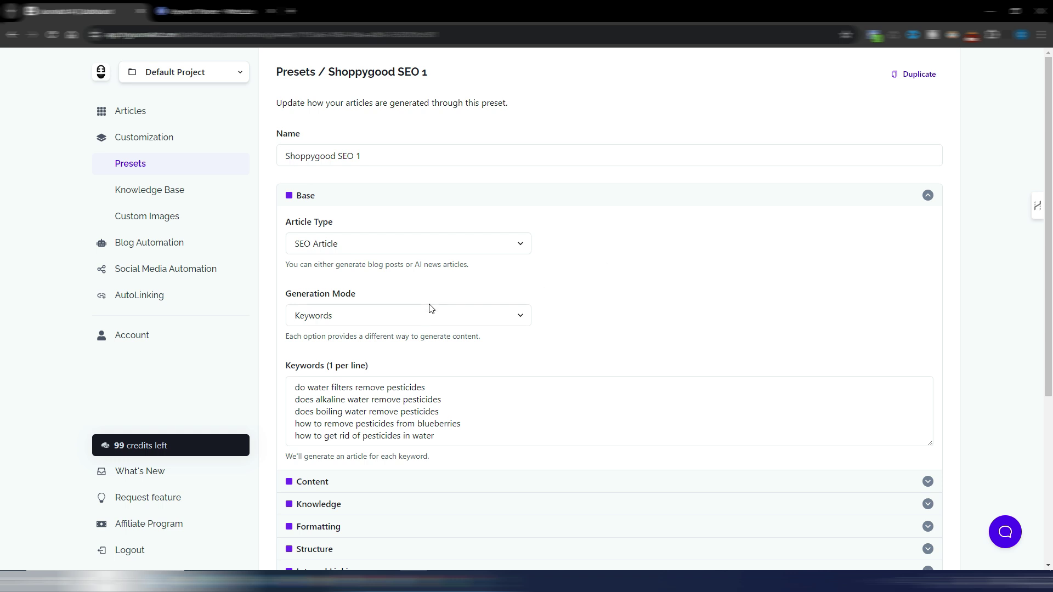
scroll(678, 277, down, 2)
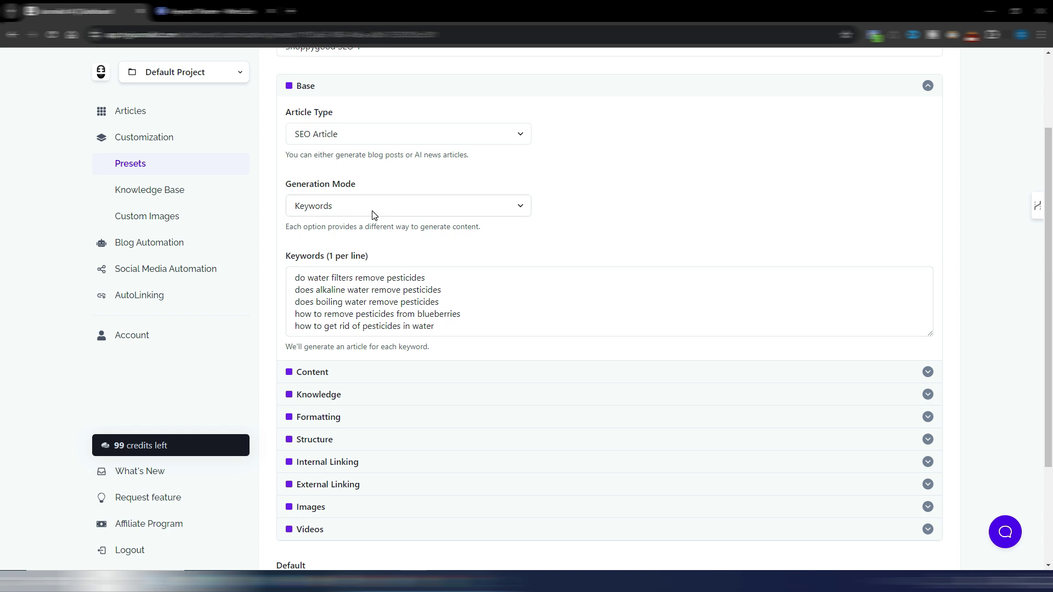
drag(438, 332, 295, 278)
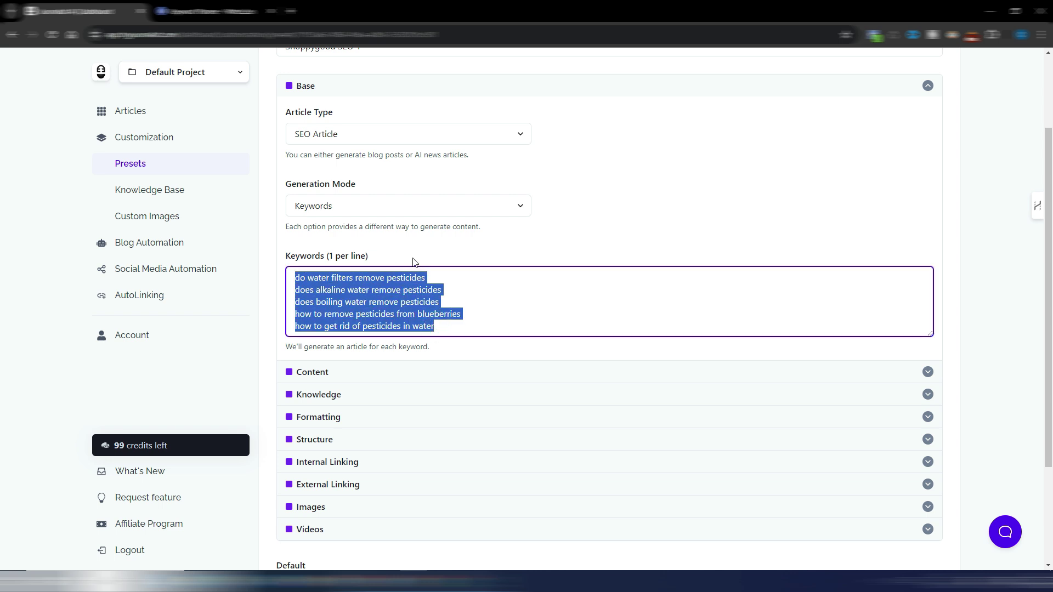
click(403, 211)
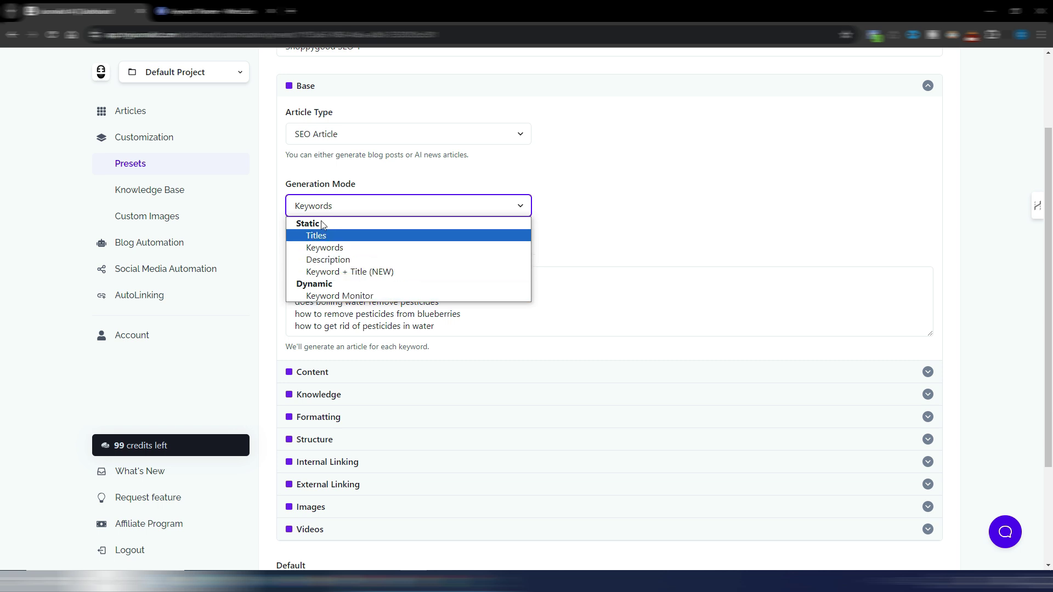
click(628, 222)
scroll(628, 222, up, 2)
scroll(574, 234, down, 1)
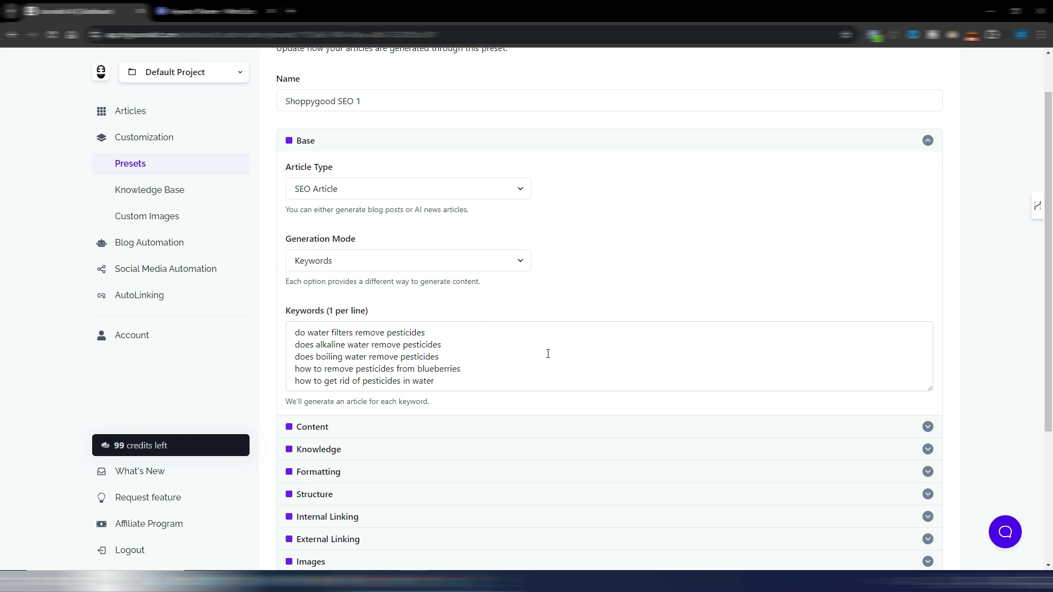
Review the content, knowledge, formatting and structure settings of the Shoppygood SEO 1 preset
scroll(546, 339, down, 3)
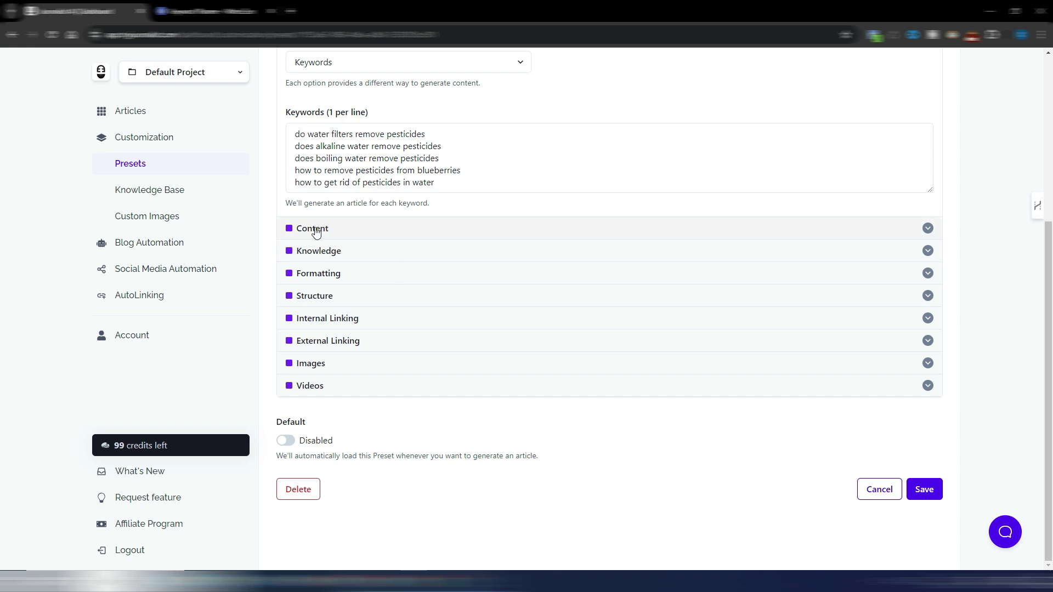
click(315, 233)
scroll(468, 186, down, 3)
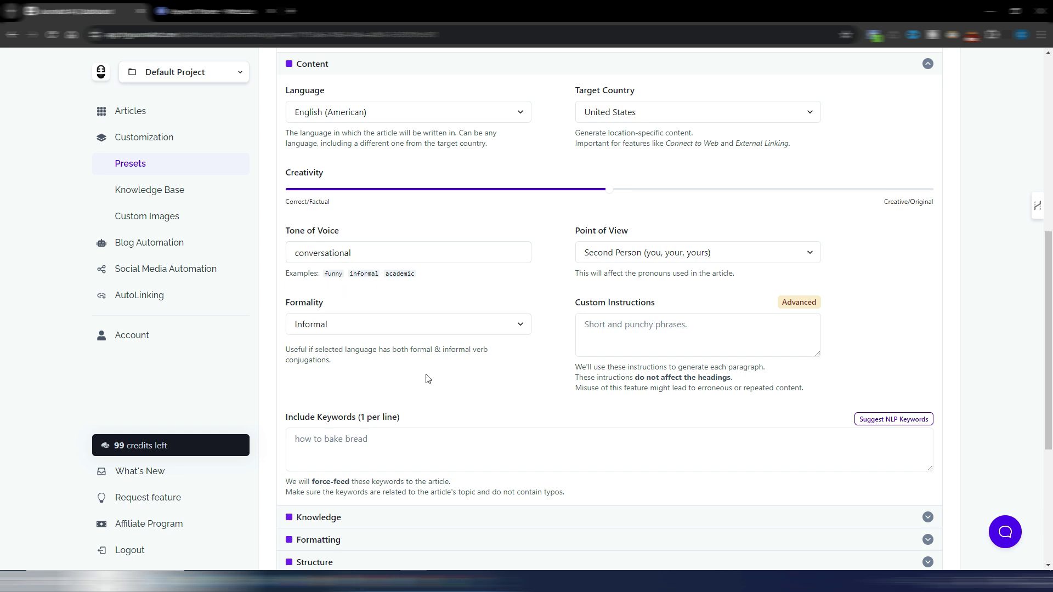
scroll(482, 329, down, 4)
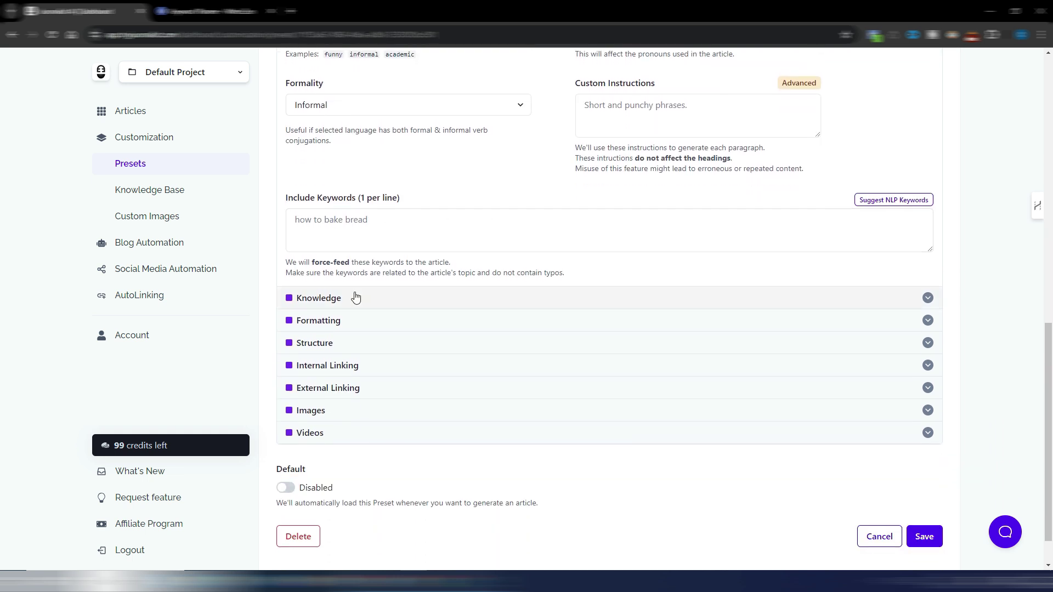
click(330, 299)
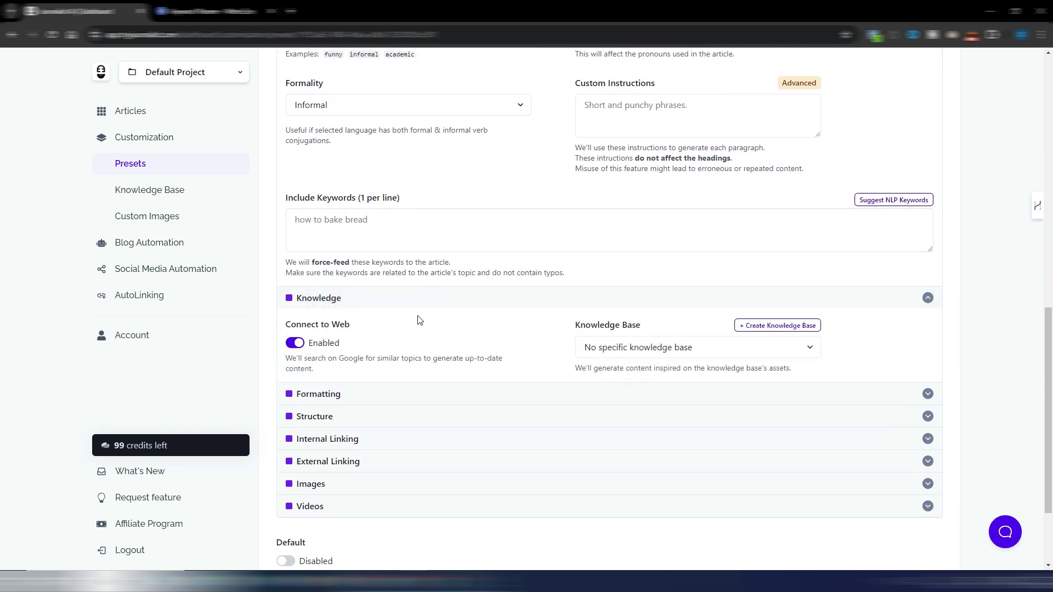
scroll(417, 320, down, 2)
click(357, 272)
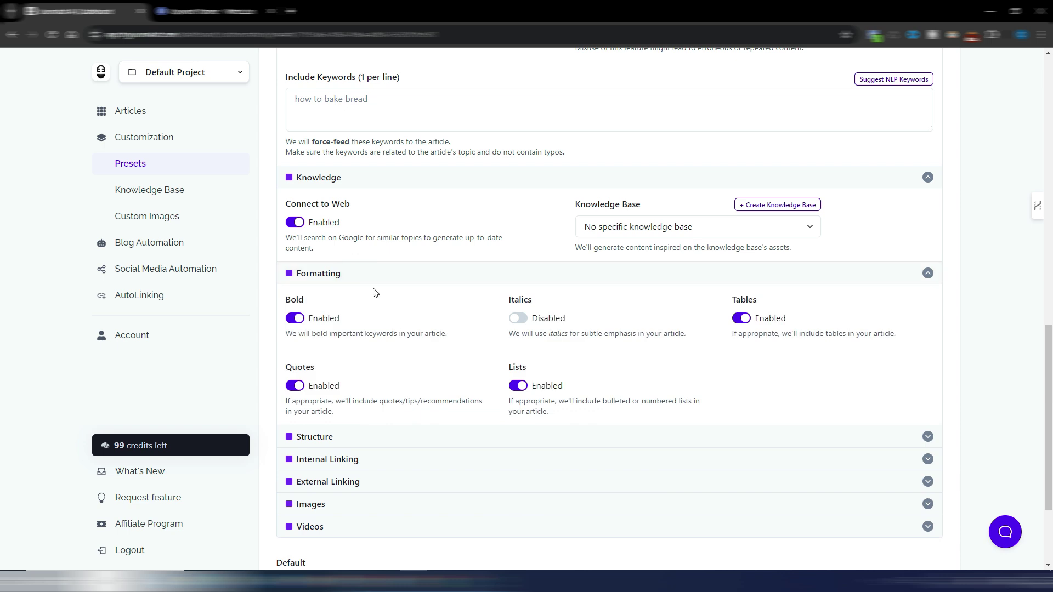
scroll(373, 296, down, 3)
click(336, 297)
scroll(465, 293, down, 4)
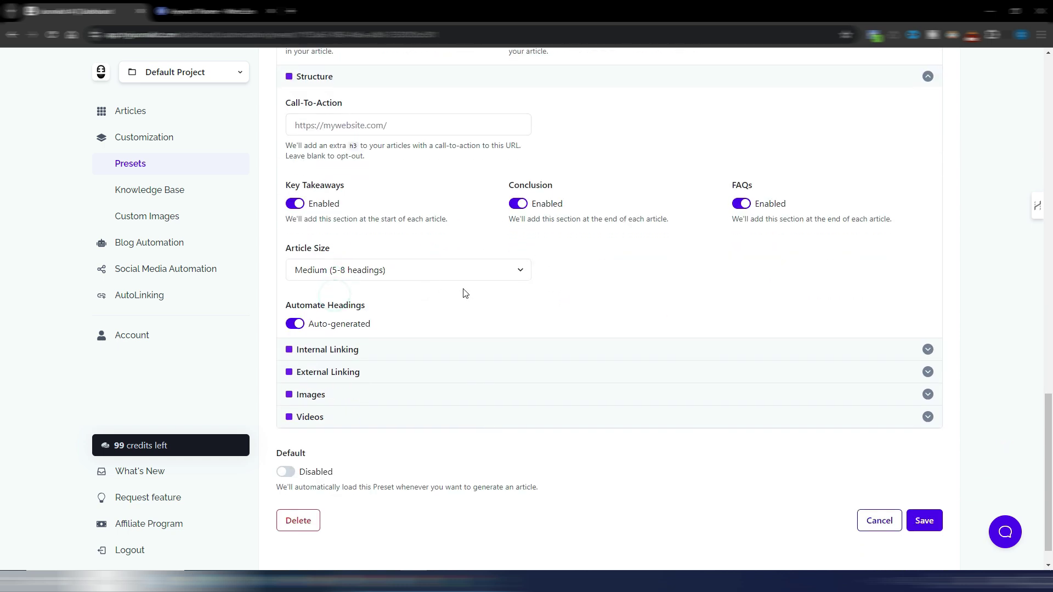
scroll(554, 294, down, 1)
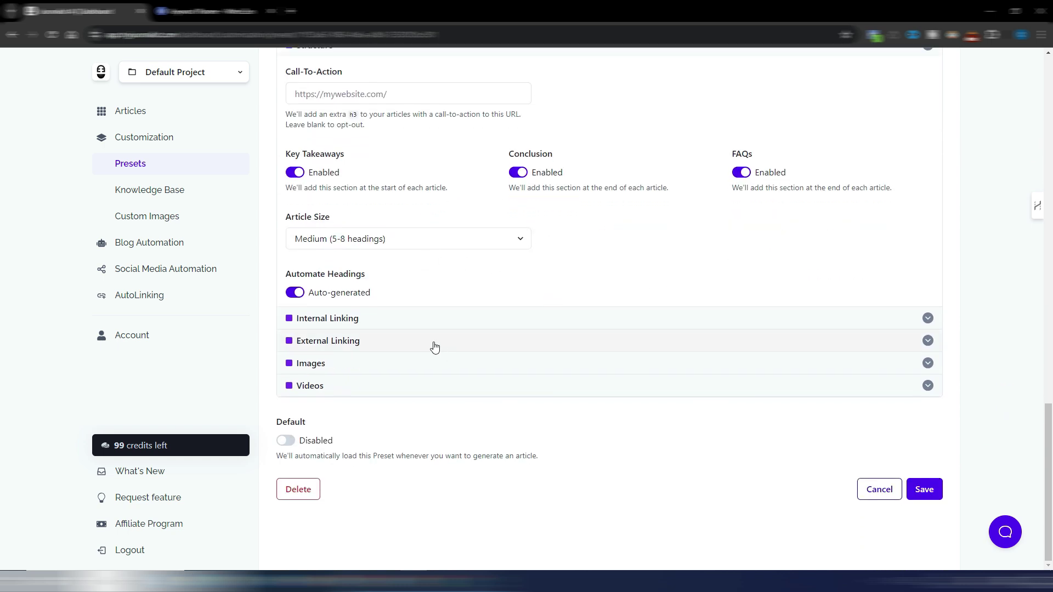
Review the preset's internal linking and external linking settings, including sitemaps, links per H2 and excluded sources
click(329, 320)
scroll(362, 317, down, 2)
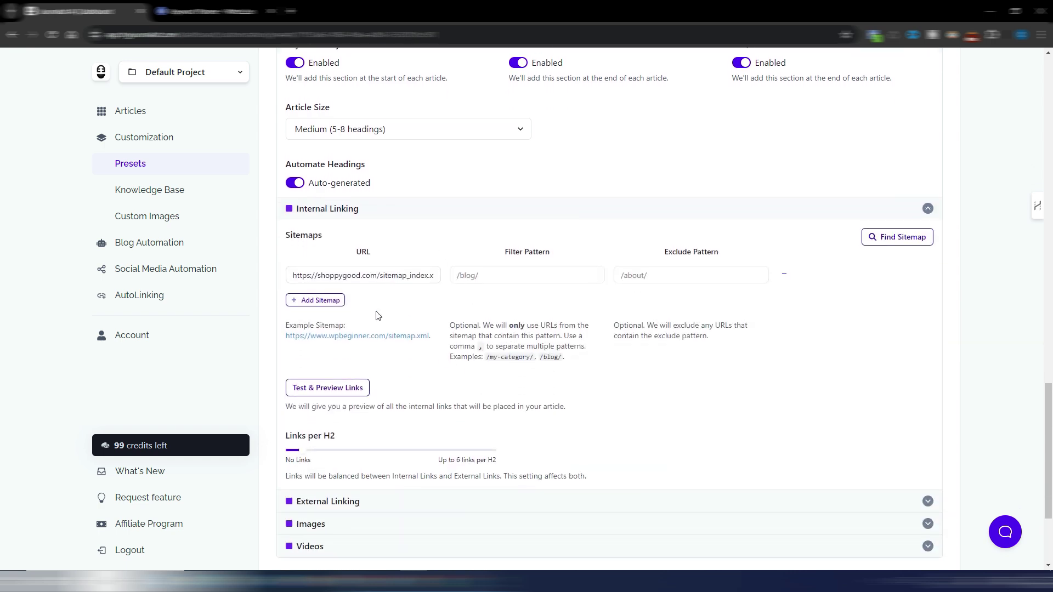
scroll(377, 315, down, 3)
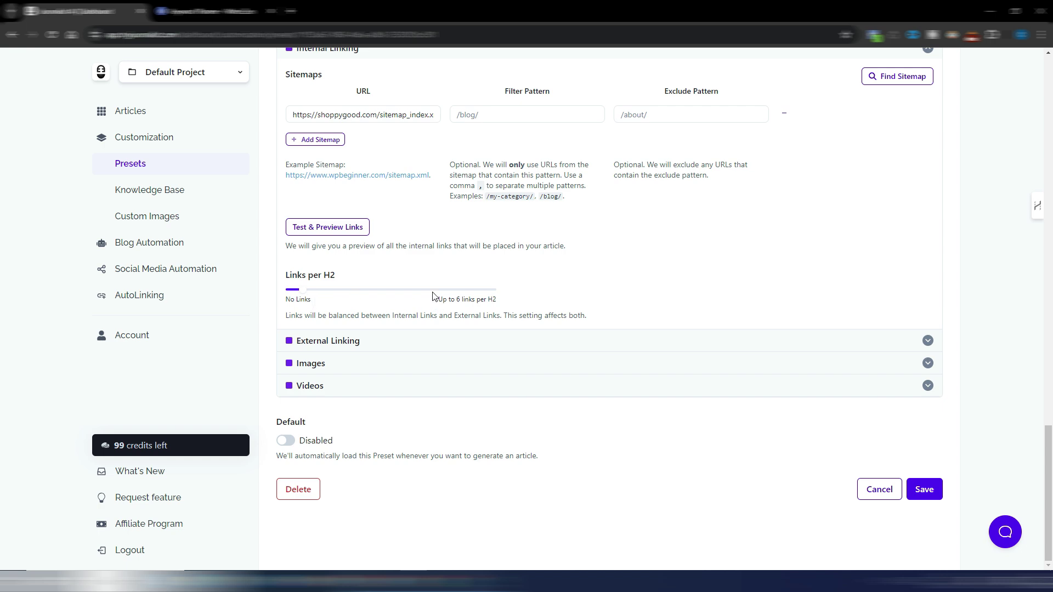
click(334, 342)
scroll(324, 274, down, 4)
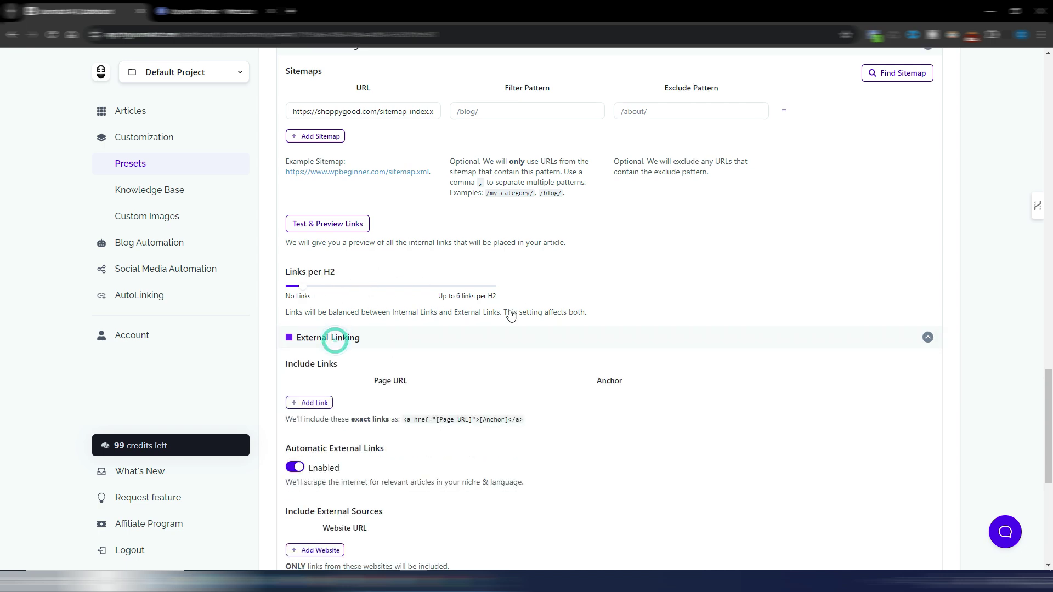
scroll(526, 341, down, 3)
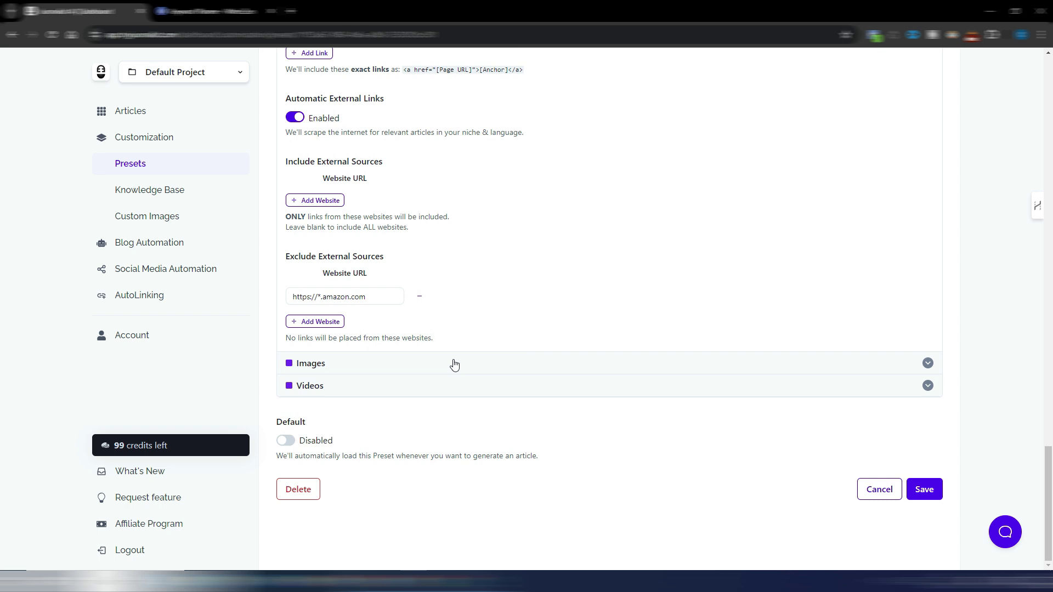
Review the preset's image and video settings, including the choices for number of in-article images and base style
click(326, 363)
scroll(526, 318, down, 4)
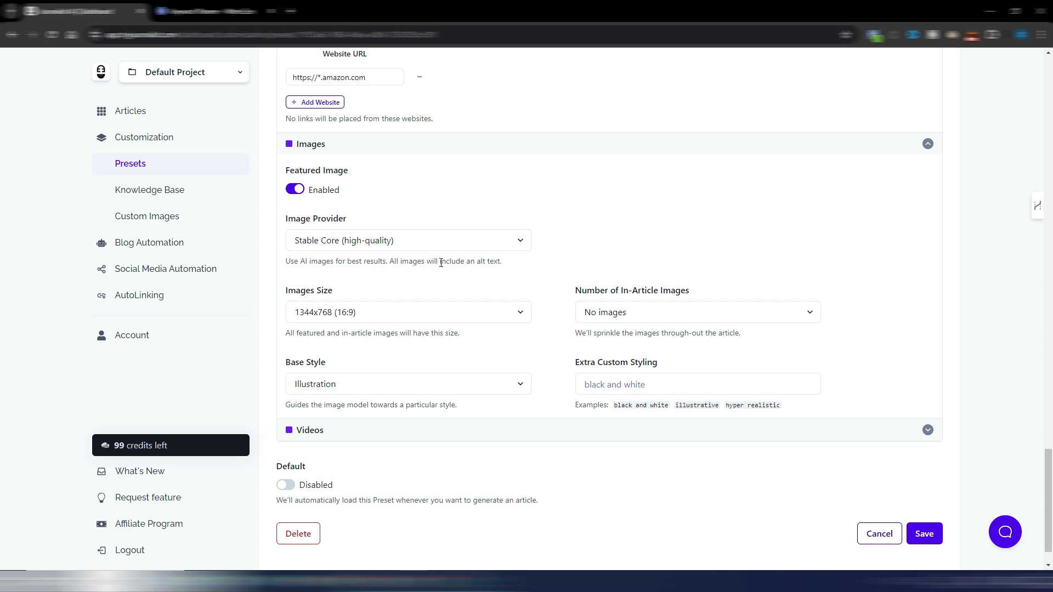
click(650, 313)
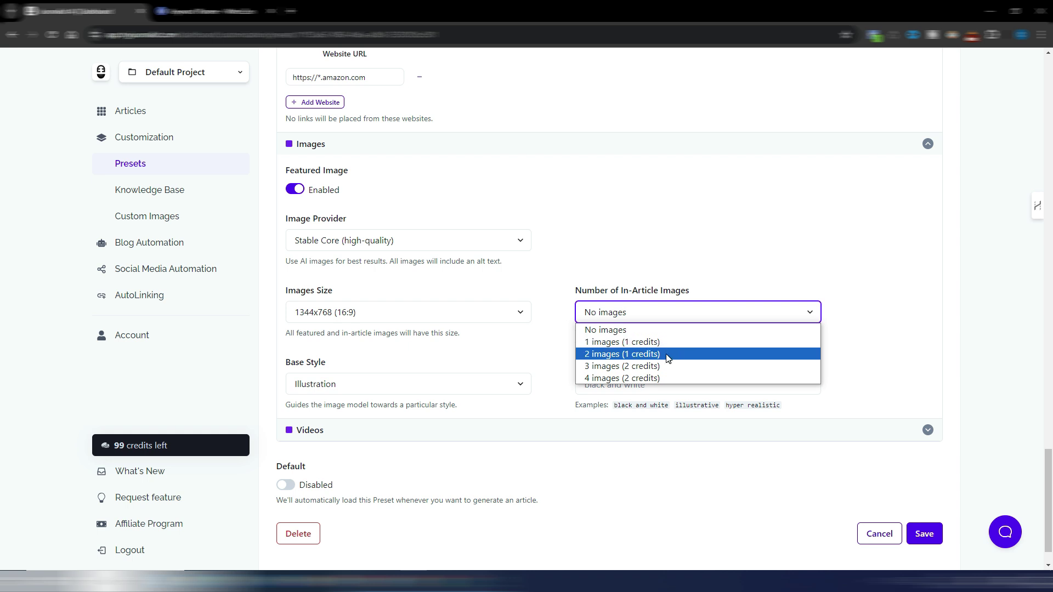
click(657, 249)
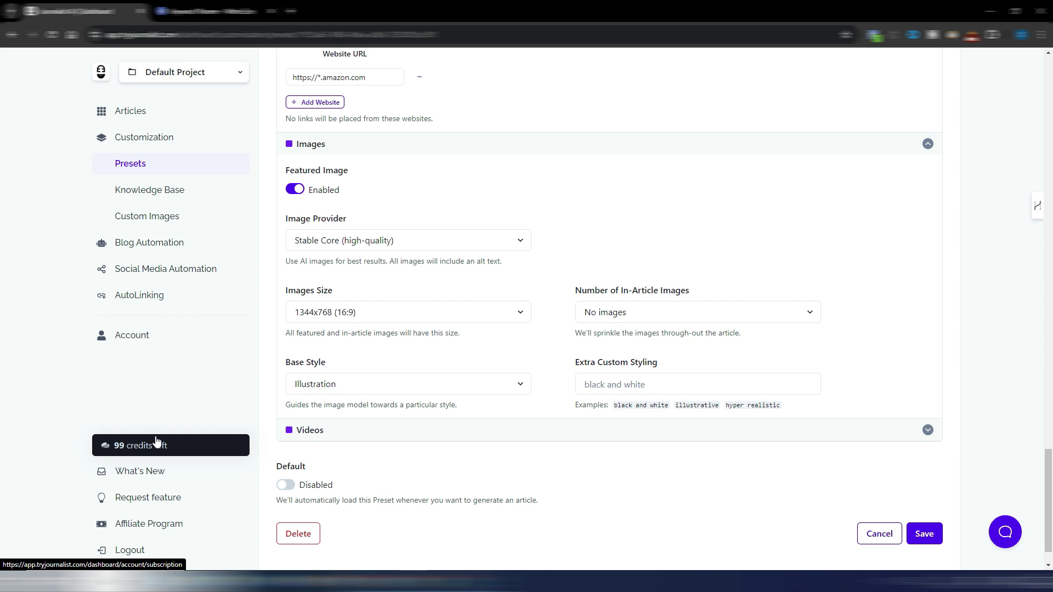
click(646, 314)
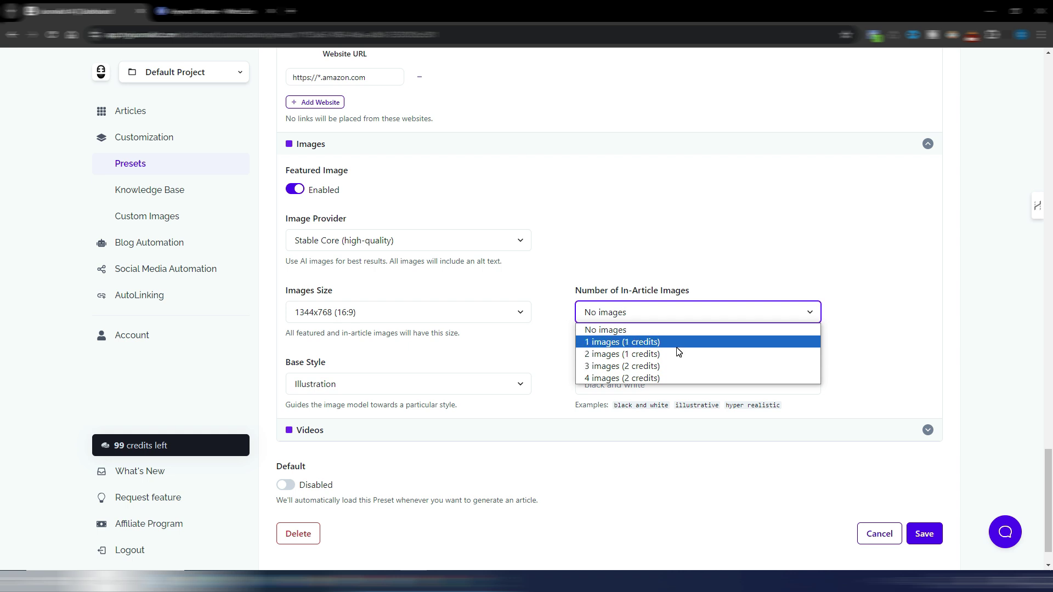
click(656, 217)
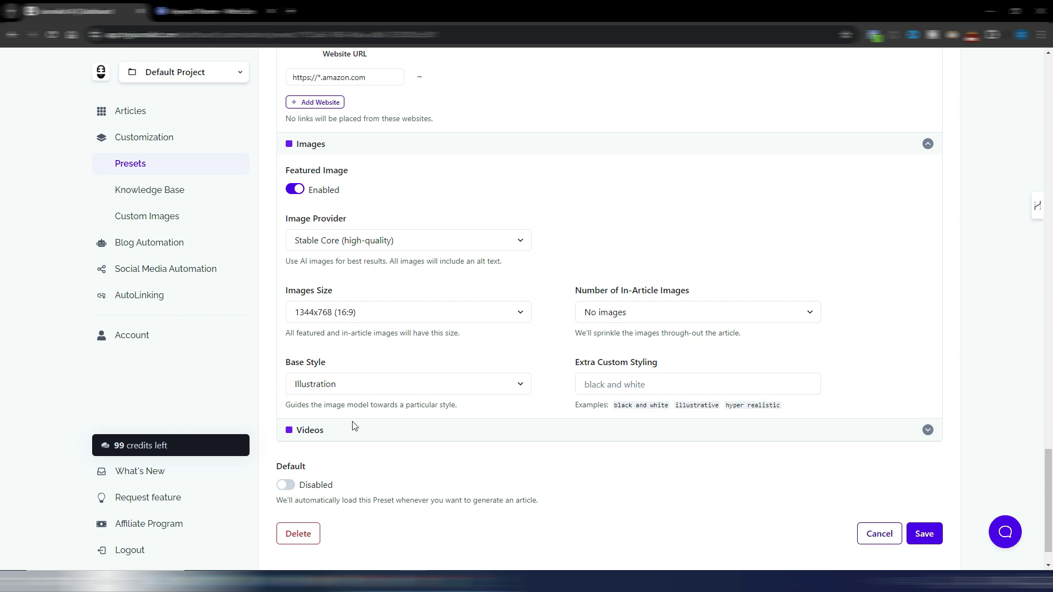
click(485, 390)
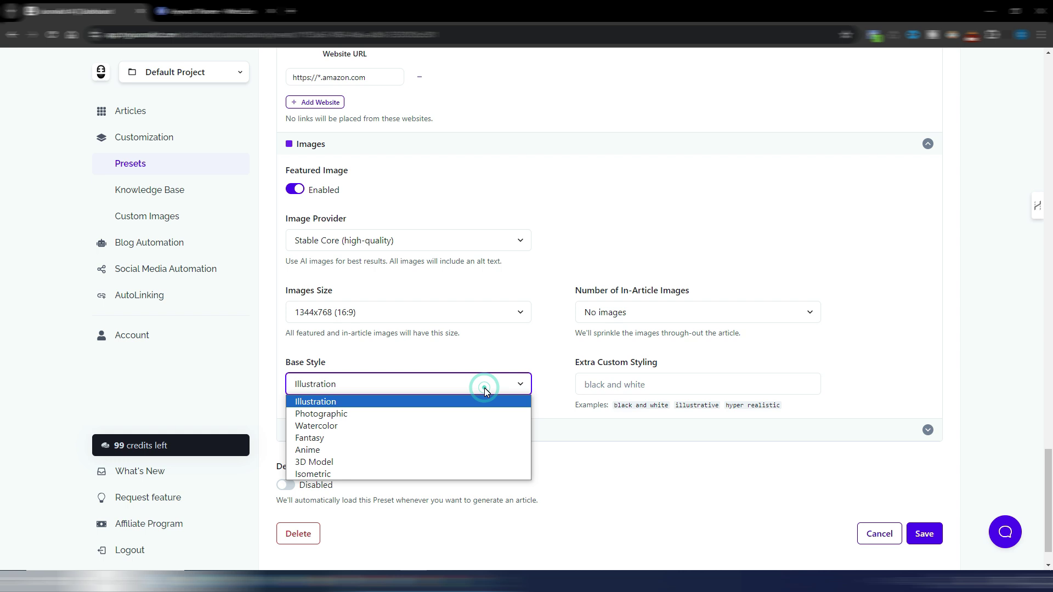
click(439, 352)
click(436, 353)
scroll(486, 352, down, 1)
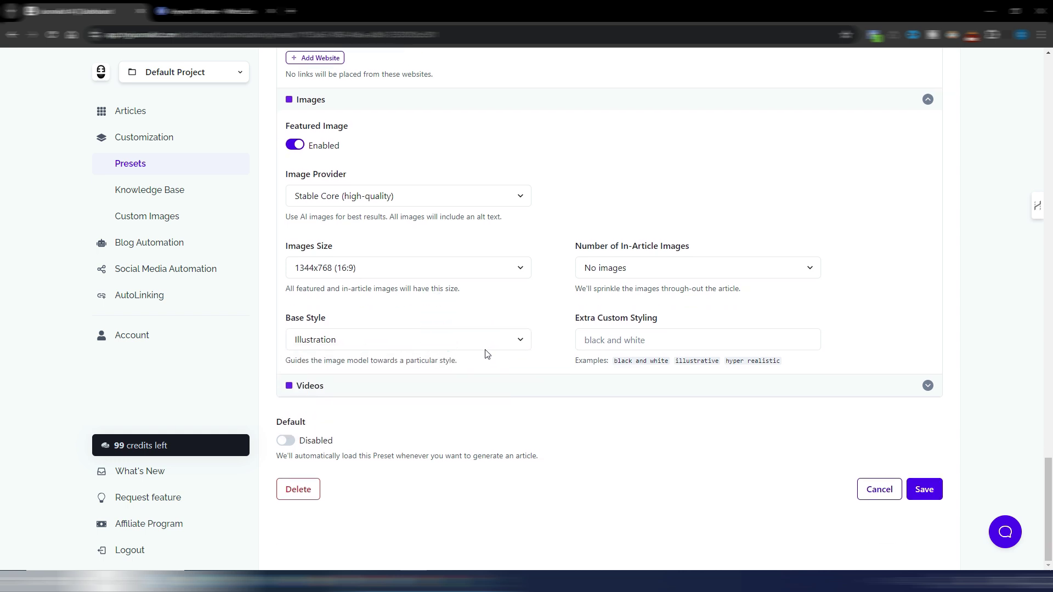
click(376, 389)
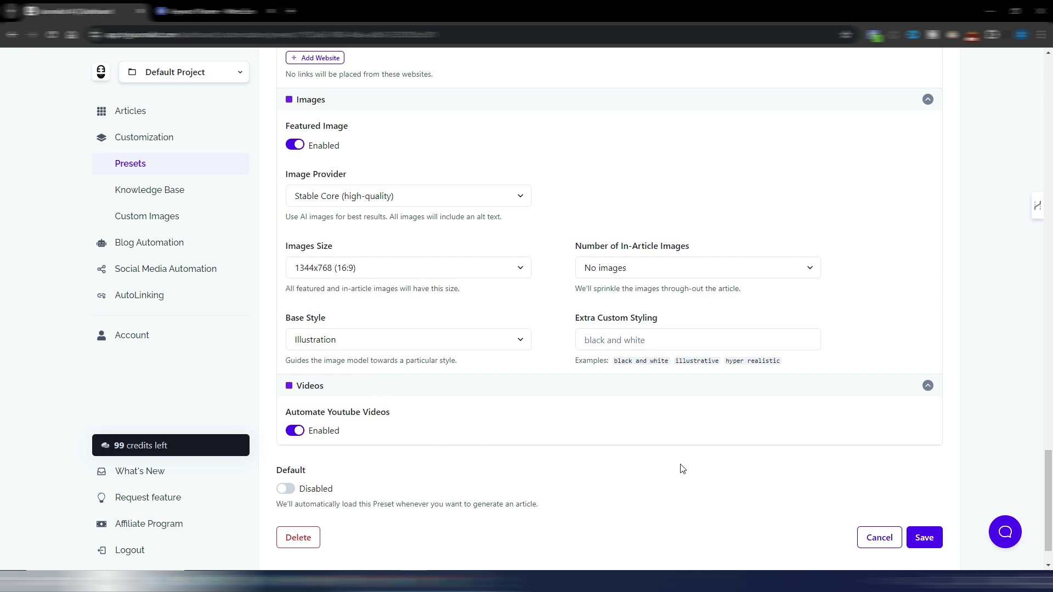
scroll(607, 408, up, 5)
scroll(608, 409, up, 1)
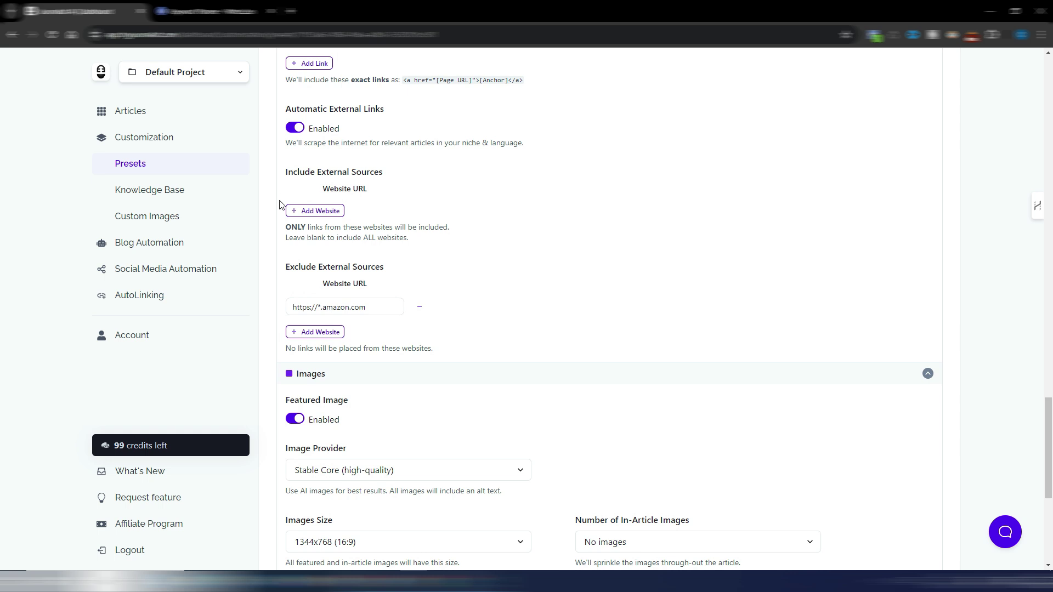
Start a new AutoBlog named "Shoppygood pesticides" that uses the Shoppygood SEO 1 preset
click(148, 244)
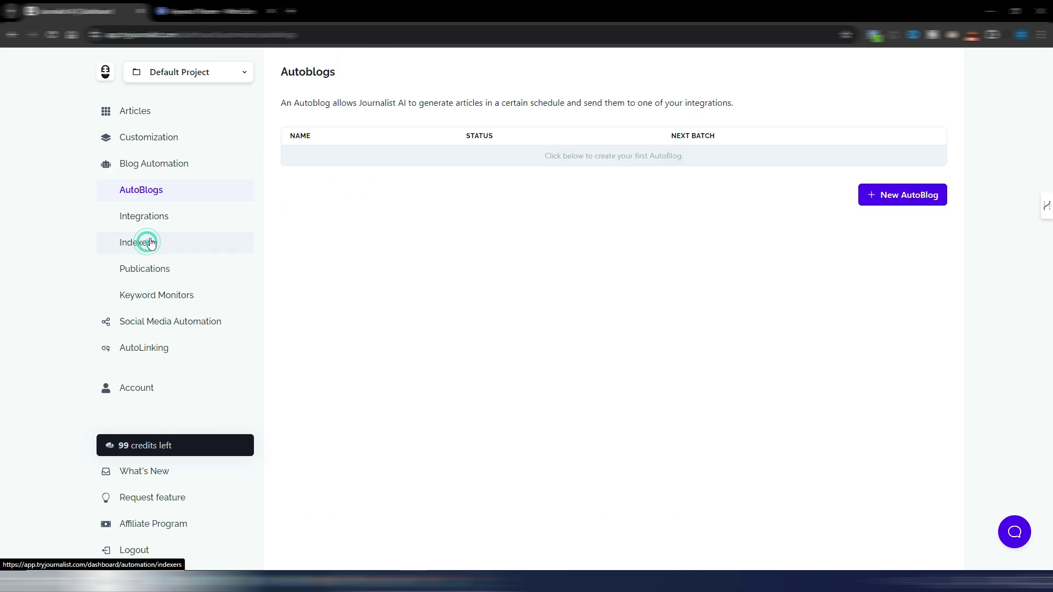
click(895, 196)
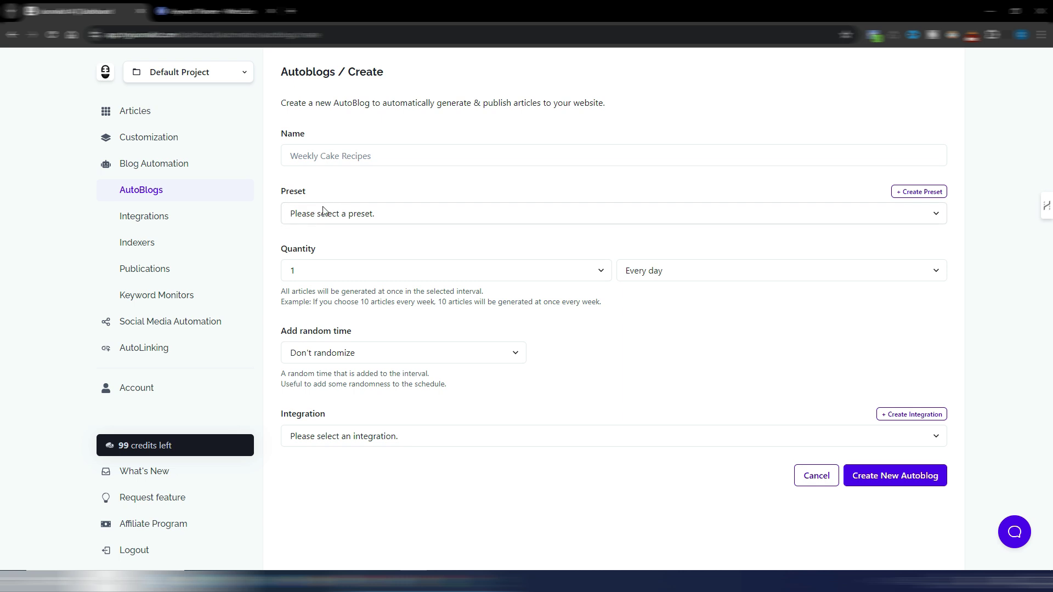
click(364, 215)
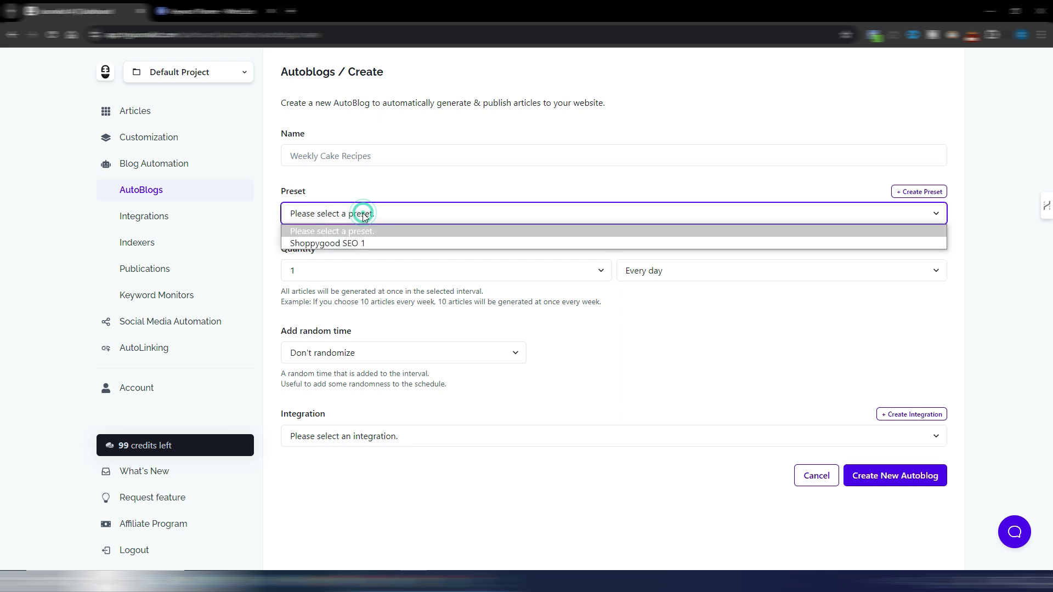
click(340, 243)
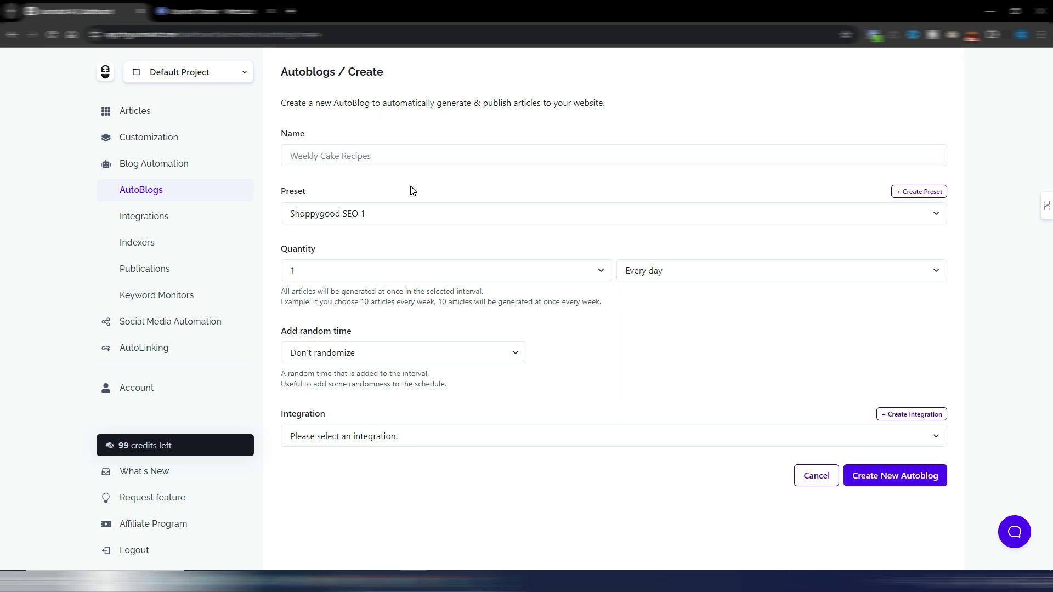
click(415, 154)
text(Shoppygood pesticides)
Set the AutoBlog's quantity to 5 articles and check the interval options, keeping Every day
click(601, 272)
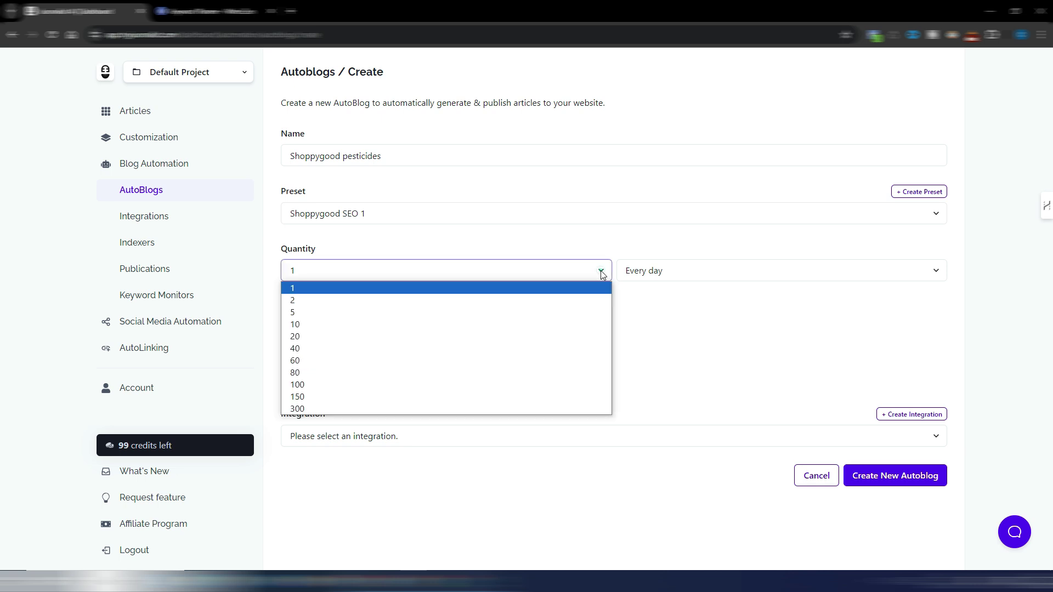
click(306, 313)
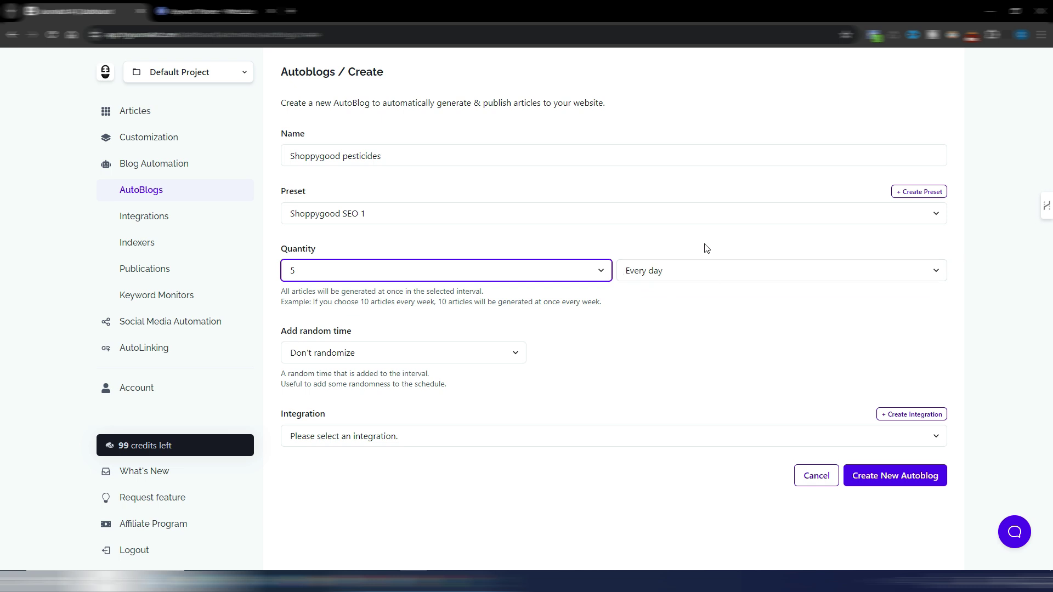
click(686, 273)
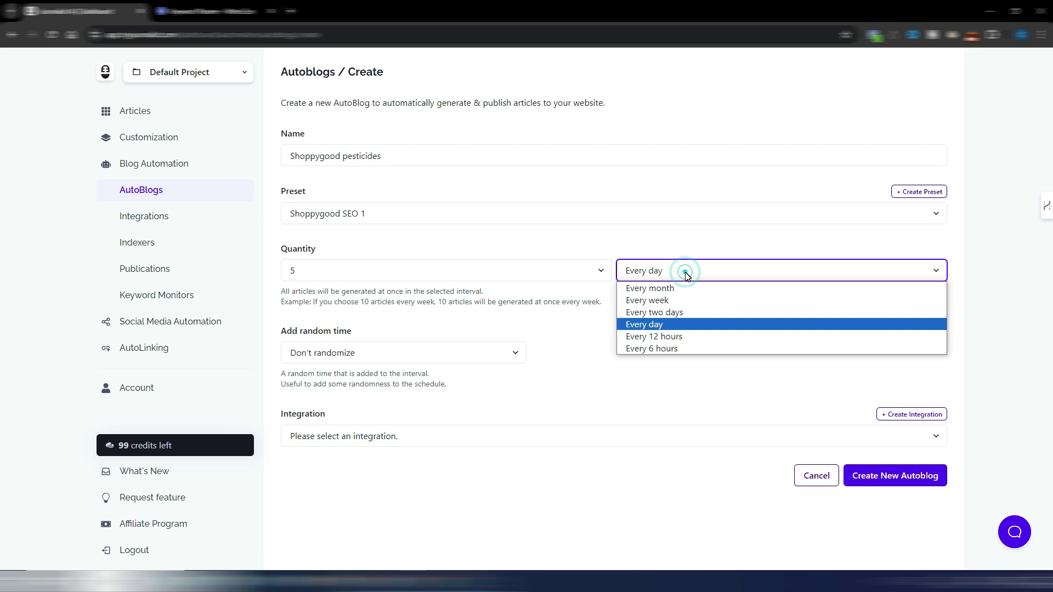
click(692, 229)
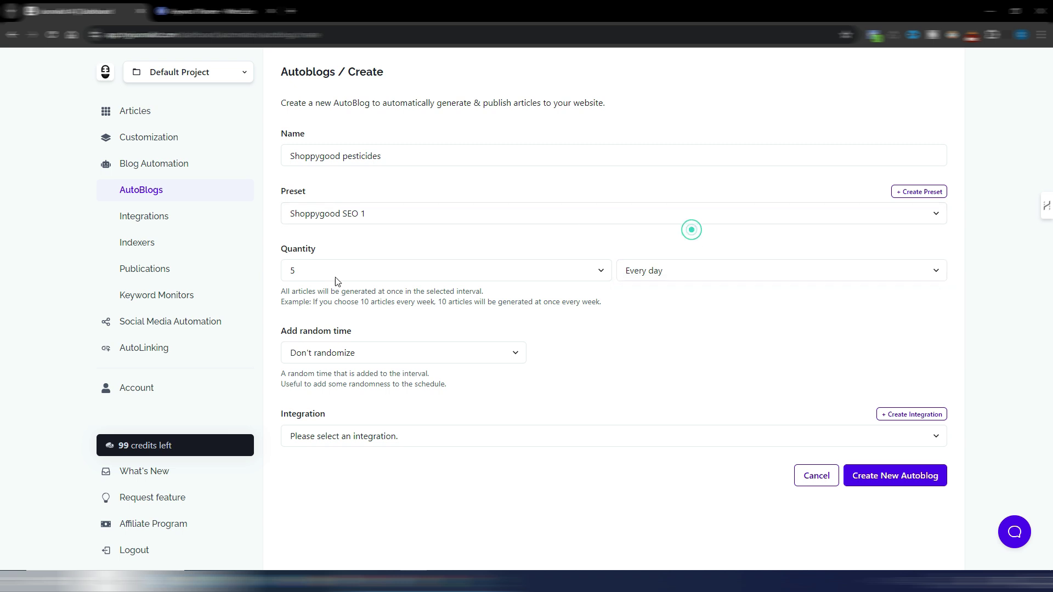
Create the AutoBlog with a random time of ~1 hour and Shoppygood as the integration
click(375, 358)
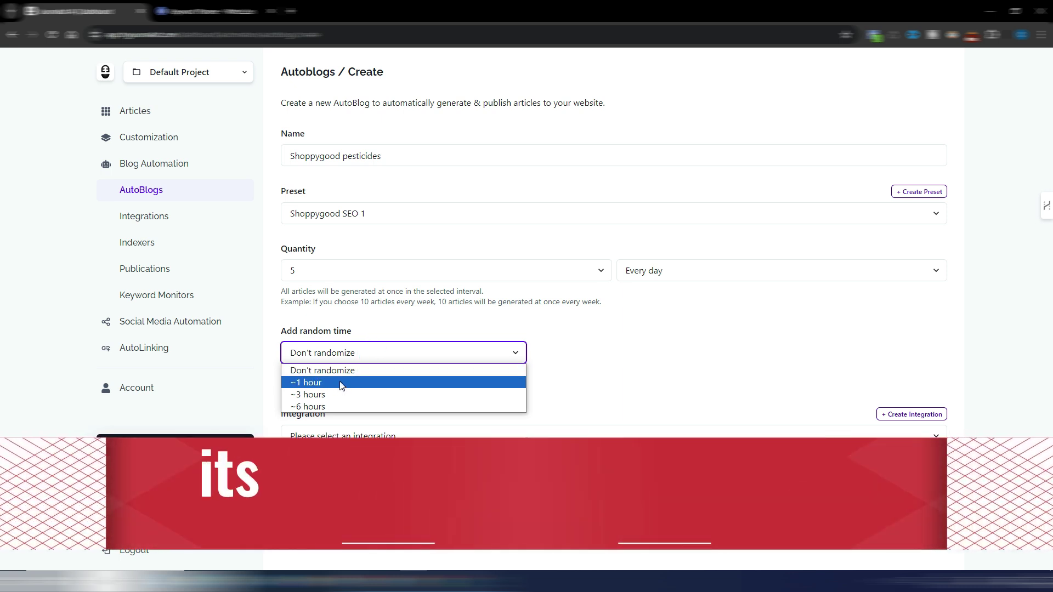
click(341, 382)
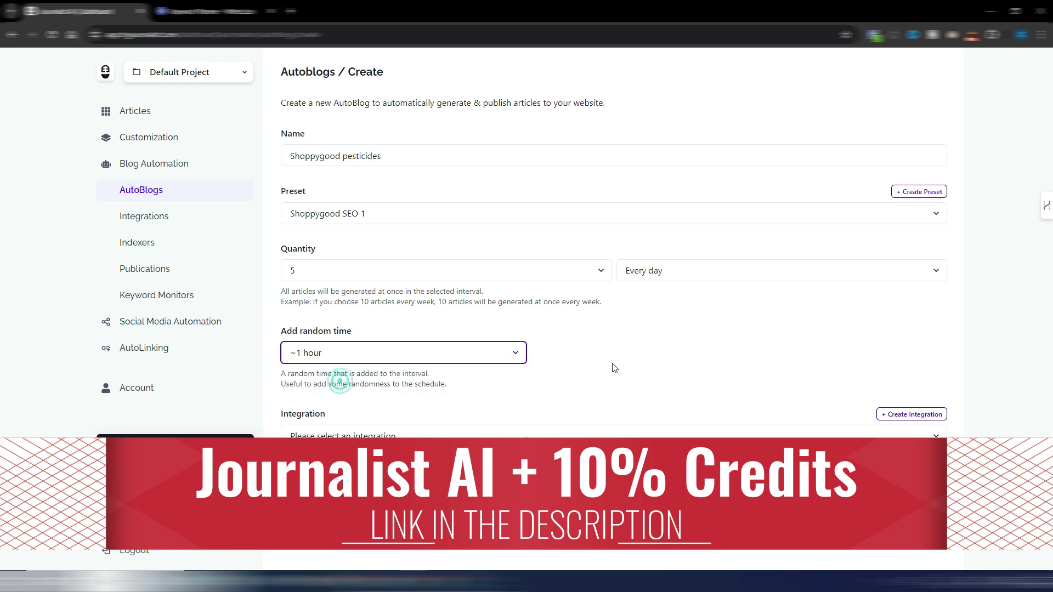
click(613, 361)
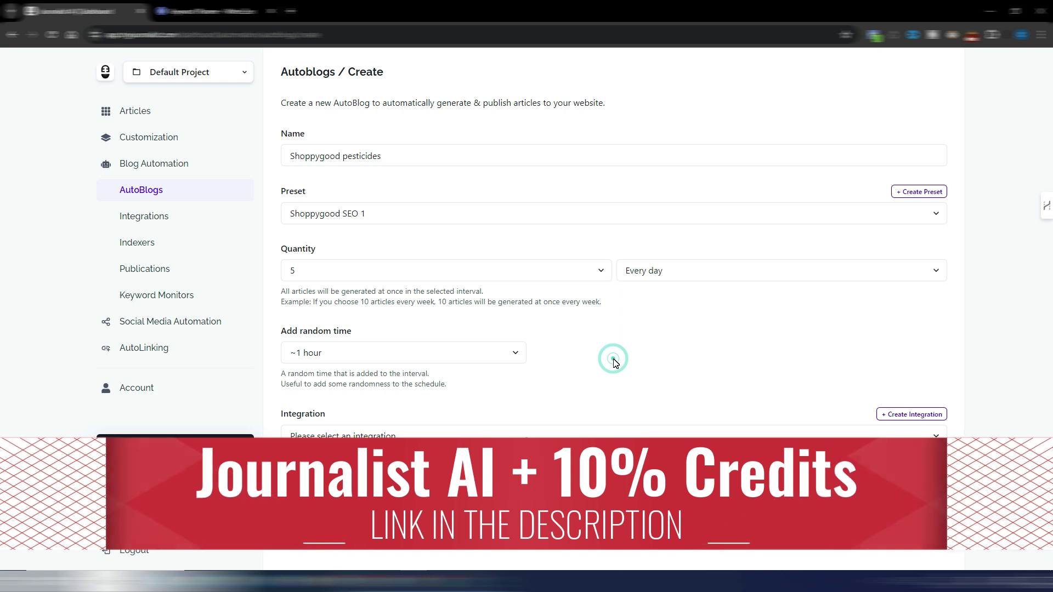
click(349, 436)
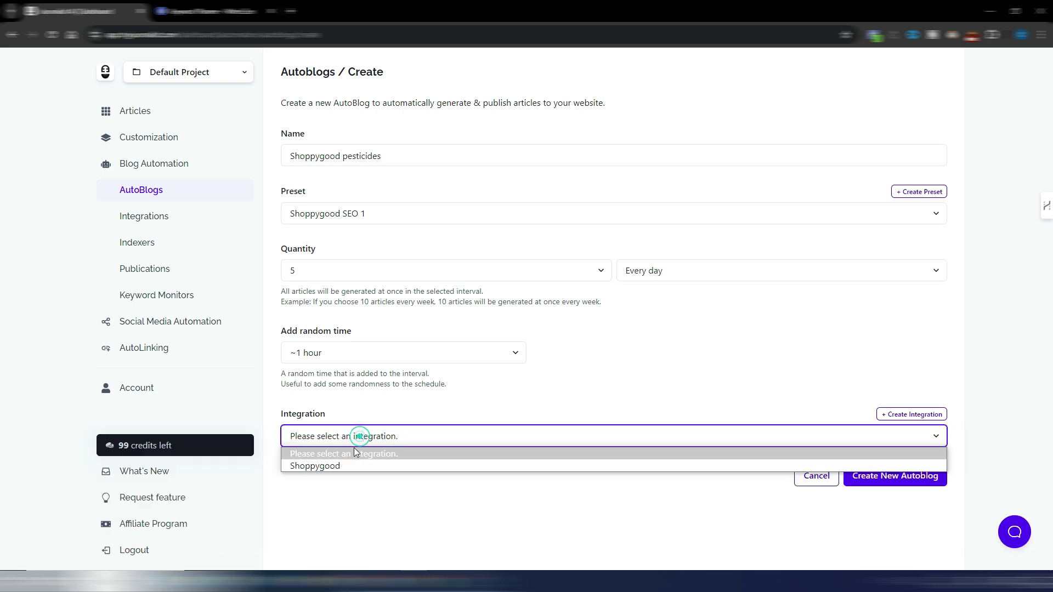
click(352, 465)
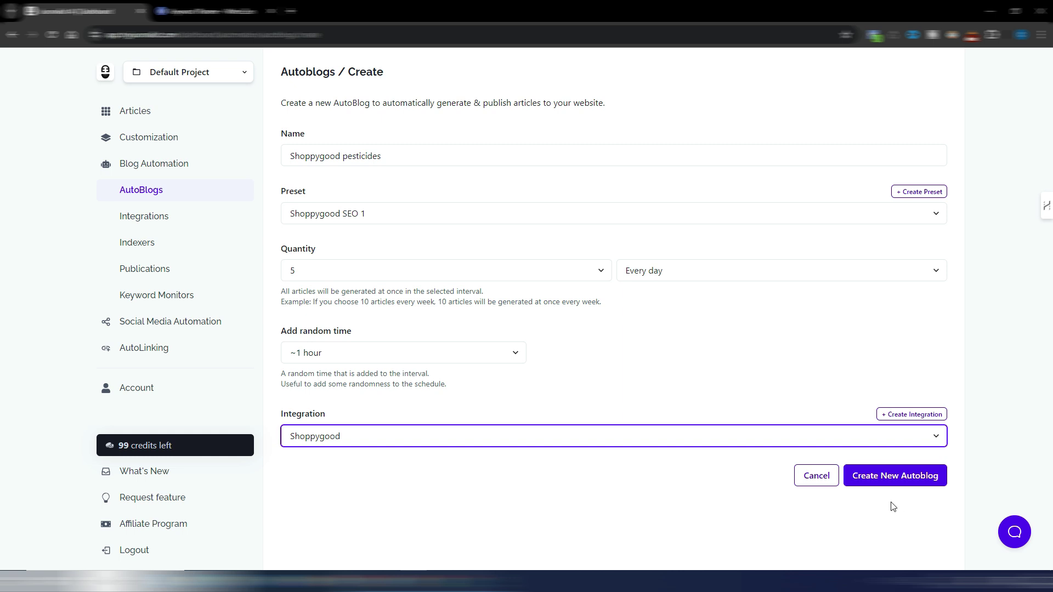
click(890, 479)
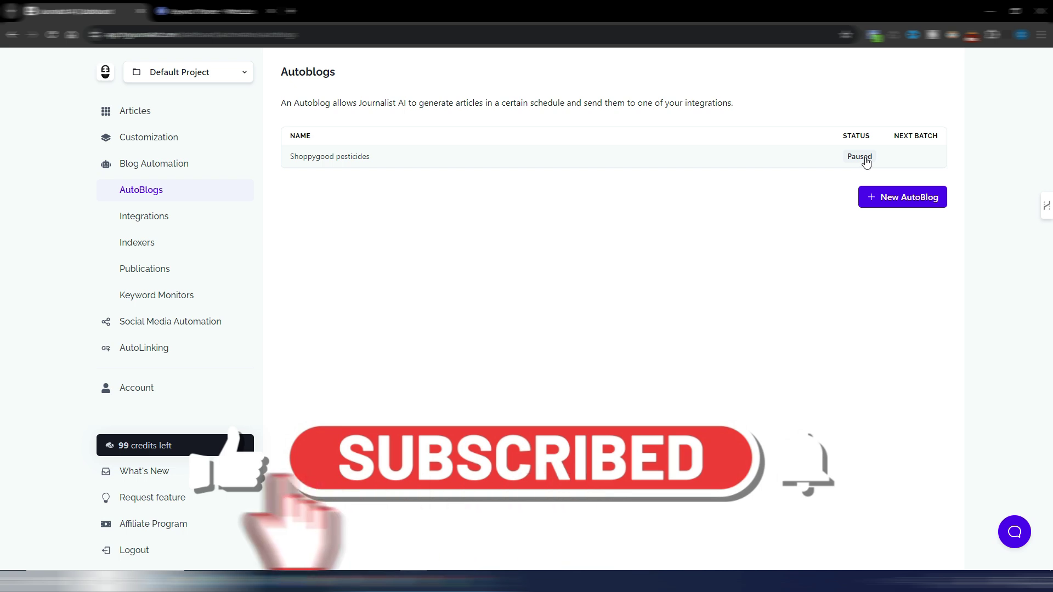
Open the Shoppygood pesticides AutoBlog and start it immediately
click(380, 157)
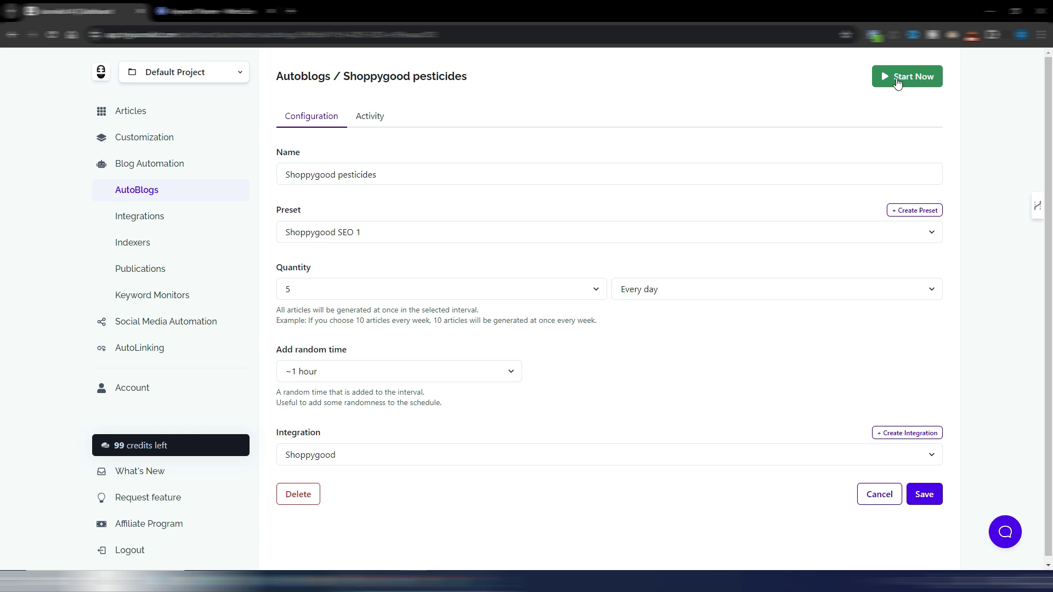
click(912, 77)
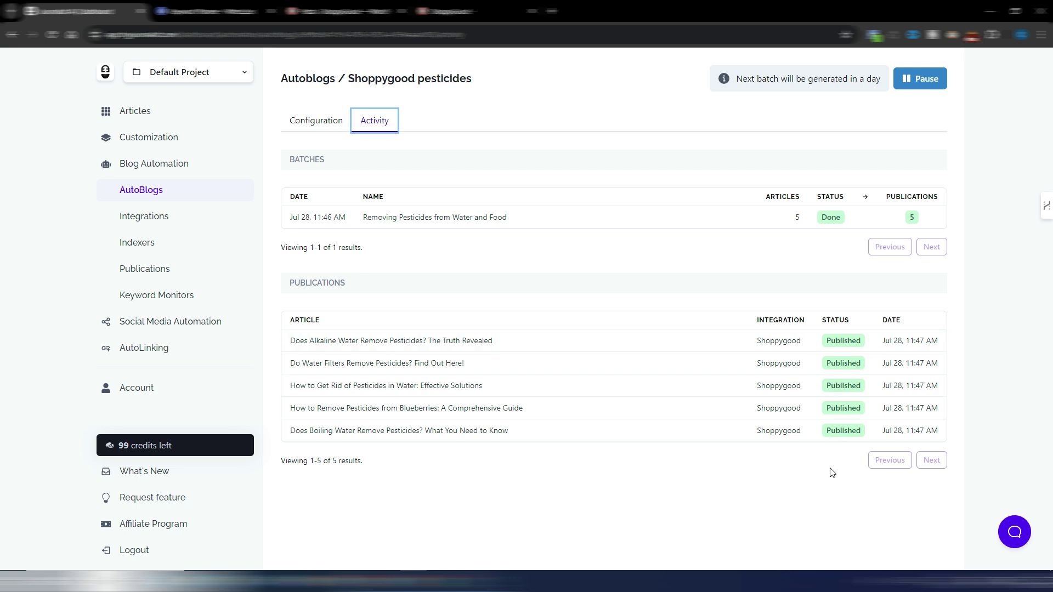
Reduce the running AutoBlog's quantity to 1 article in its configuration and save the settings
click(316, 120)
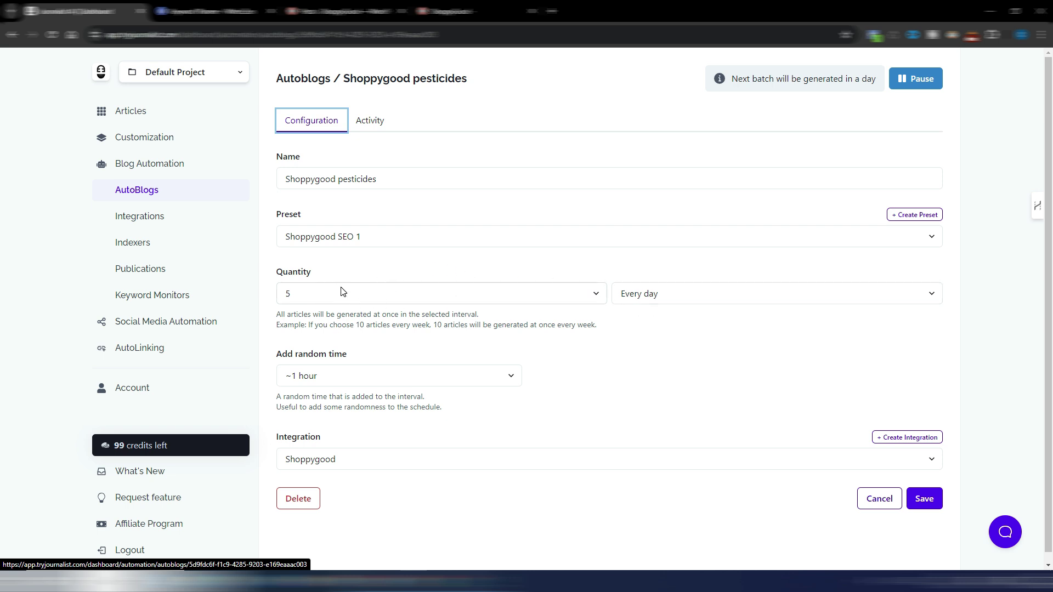
click(434, 298)
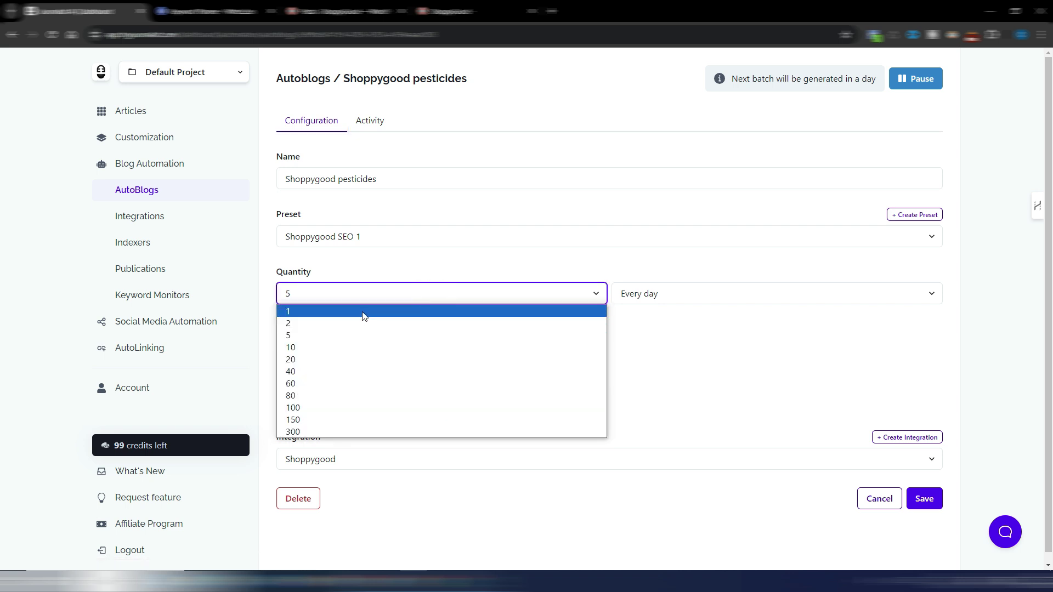
click(372, 316)
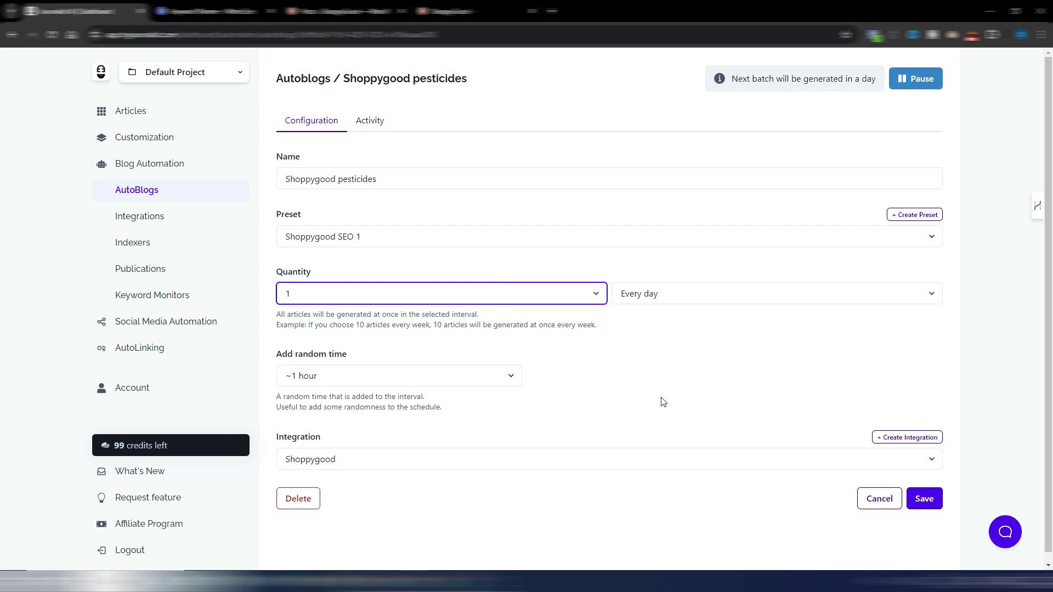
click(927, 500)
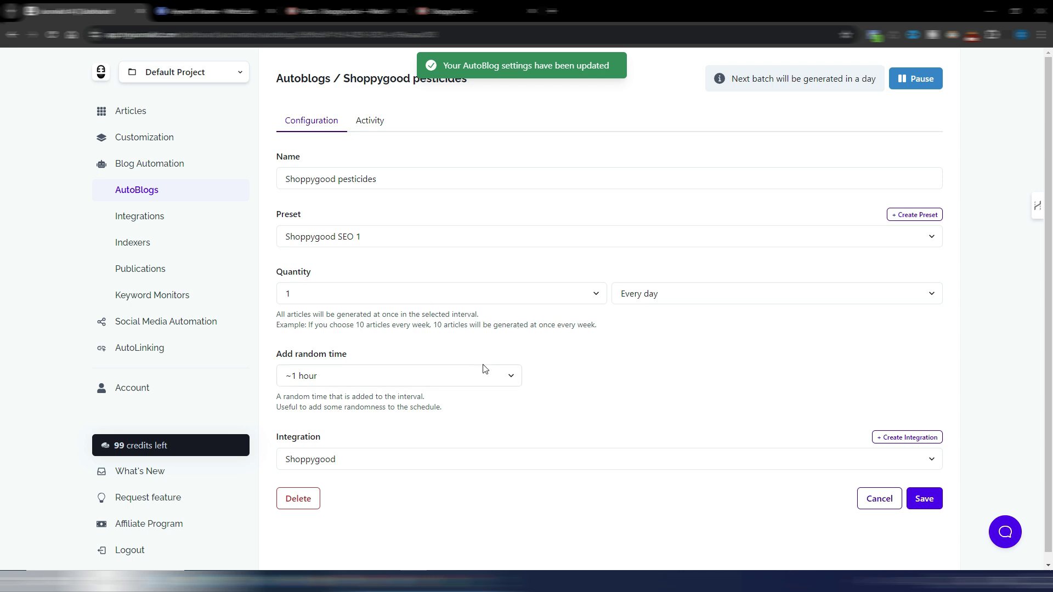
Check the AutoBlog's activity, and skim the published article "Does Alkaline Water Remove Pesticides? The Truth Revealed" on the Shoppygood site
click(369, 120)
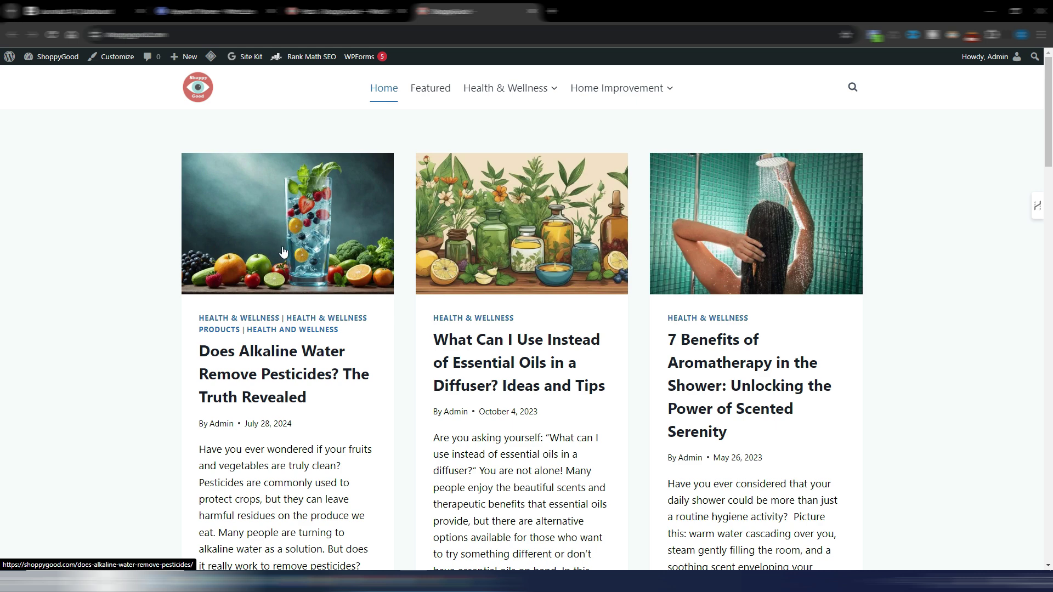
click(267, 353)
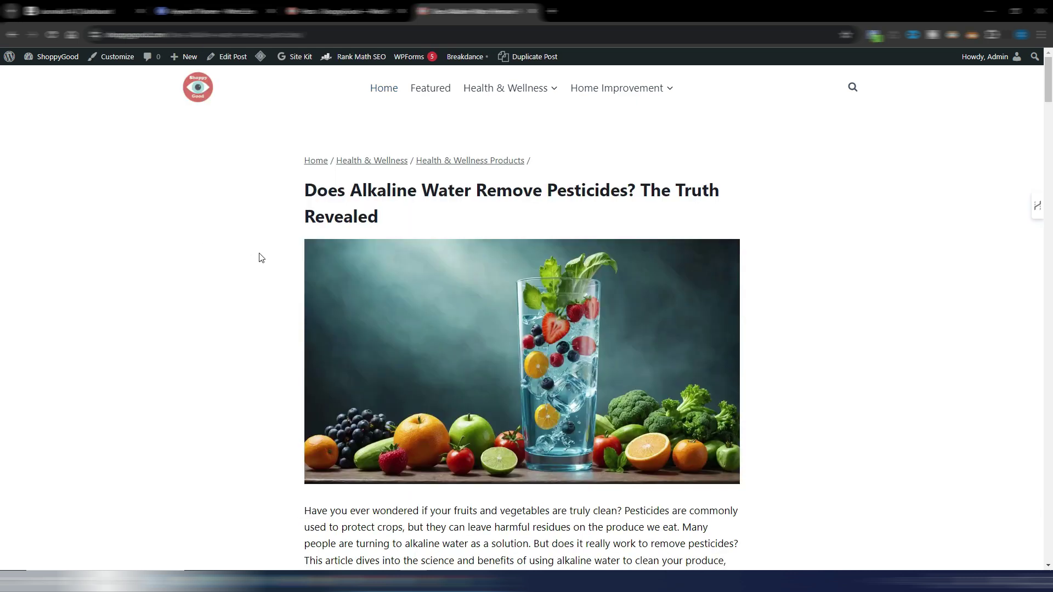
scroll(257, 252, down, 3)
scroll(676, 273, up, 2)
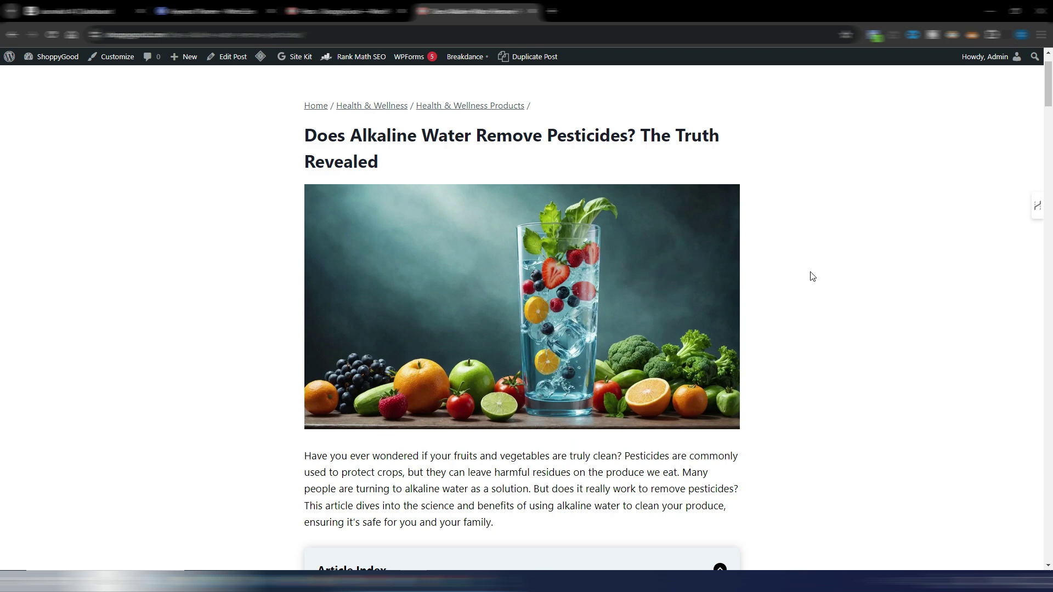
scroll(809, 276, down, 8)
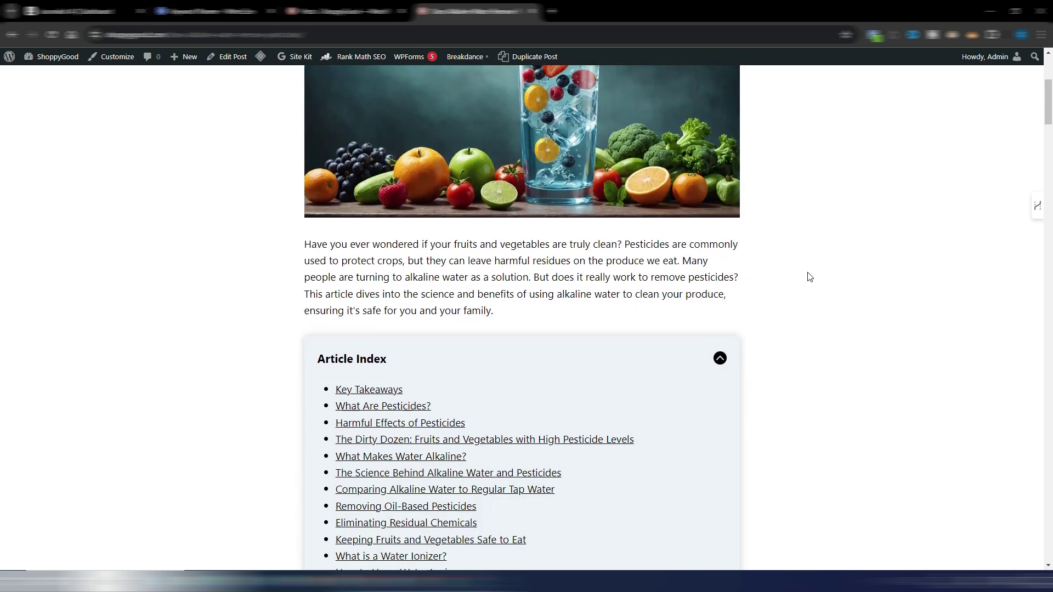
scroll(808, 277, down, 10)
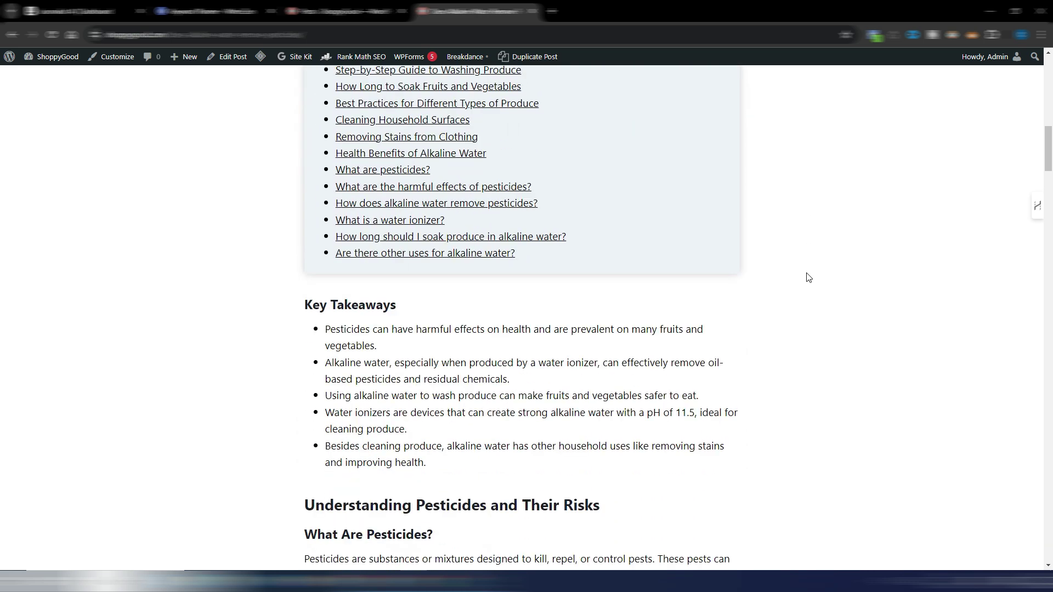
scroll(807, 277, down, 2)
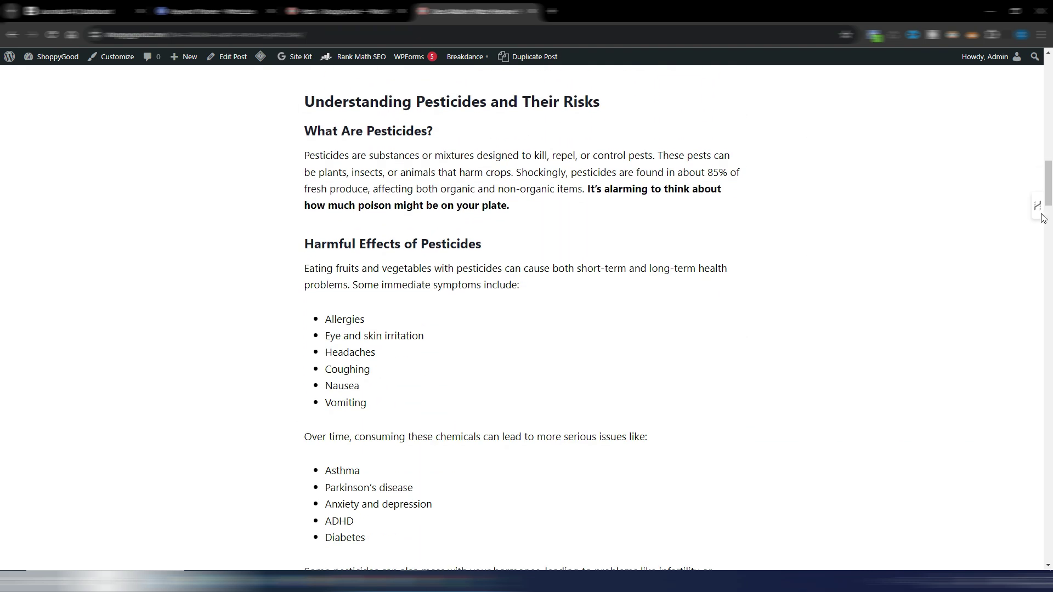
Examine the article's title, featured image, index, key takeaways and pesticide risk sections down to the Dirty Dozen list
drag(1048, 178, 1042, 88)
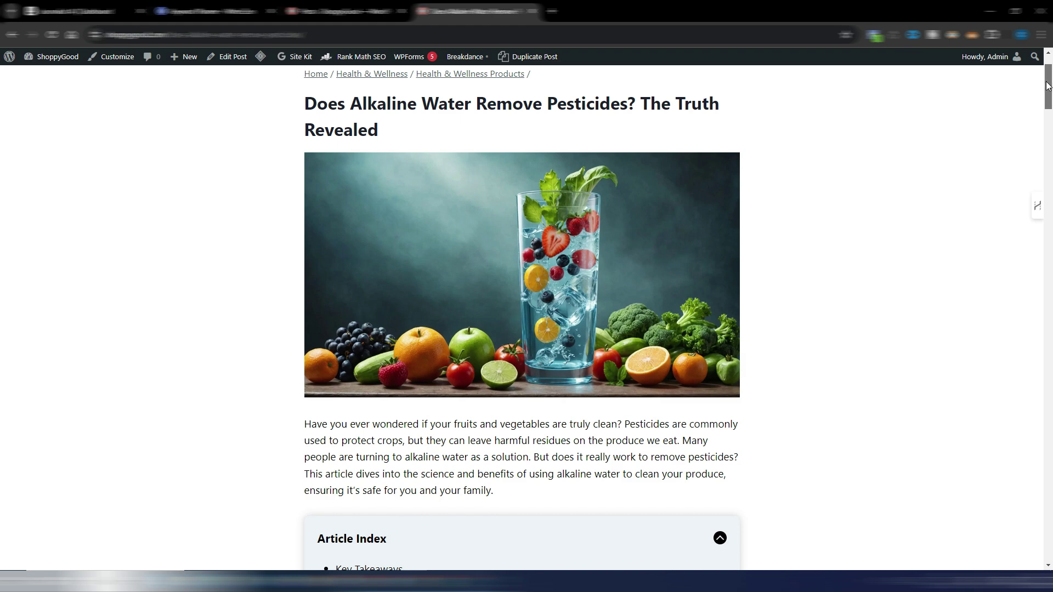
drag(1049, 82, 1049, 106)
scroll(469, 165, down, 3)
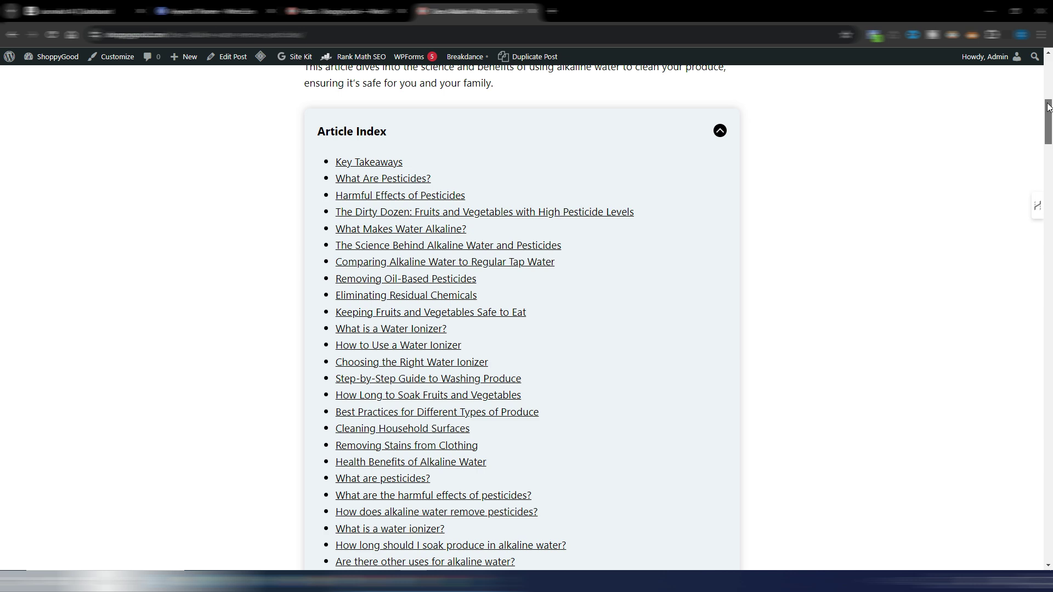
drag(1049, 113, 1049, 147)
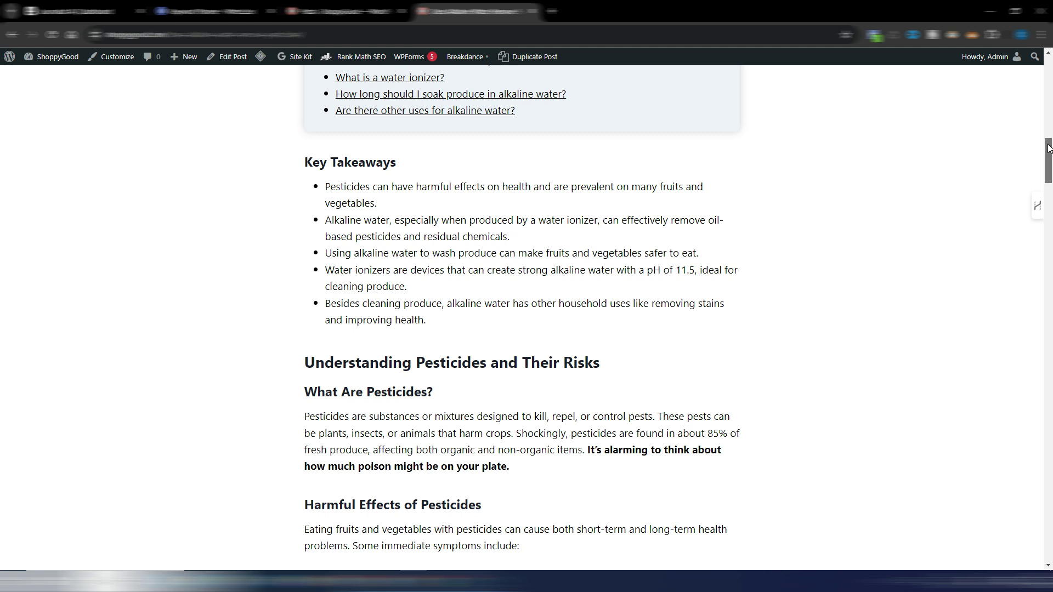
drag(1049, 148, 1048, 178)
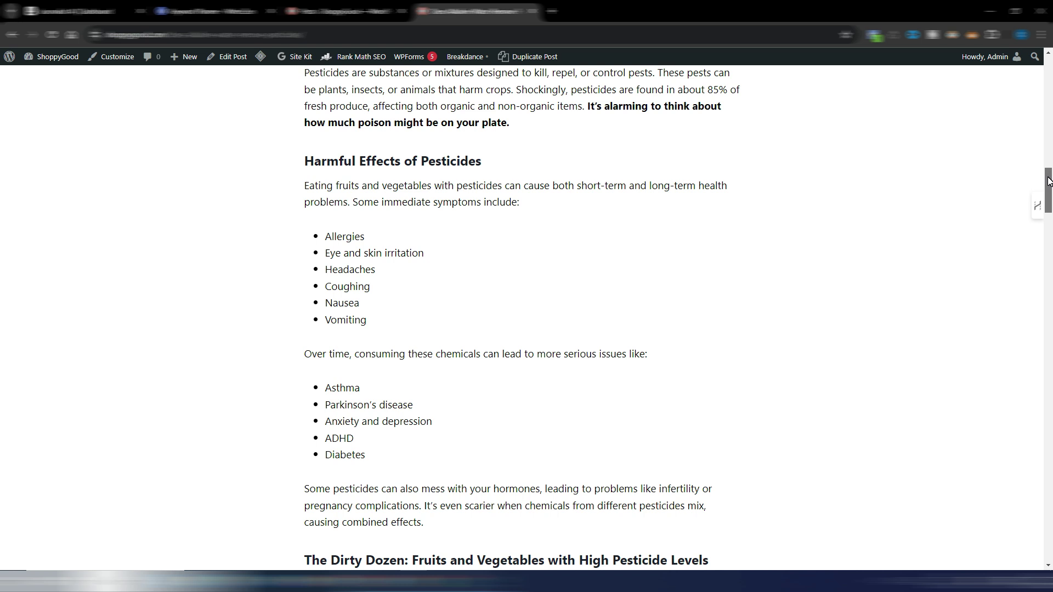
drag(1049, 181, 1049, 213)
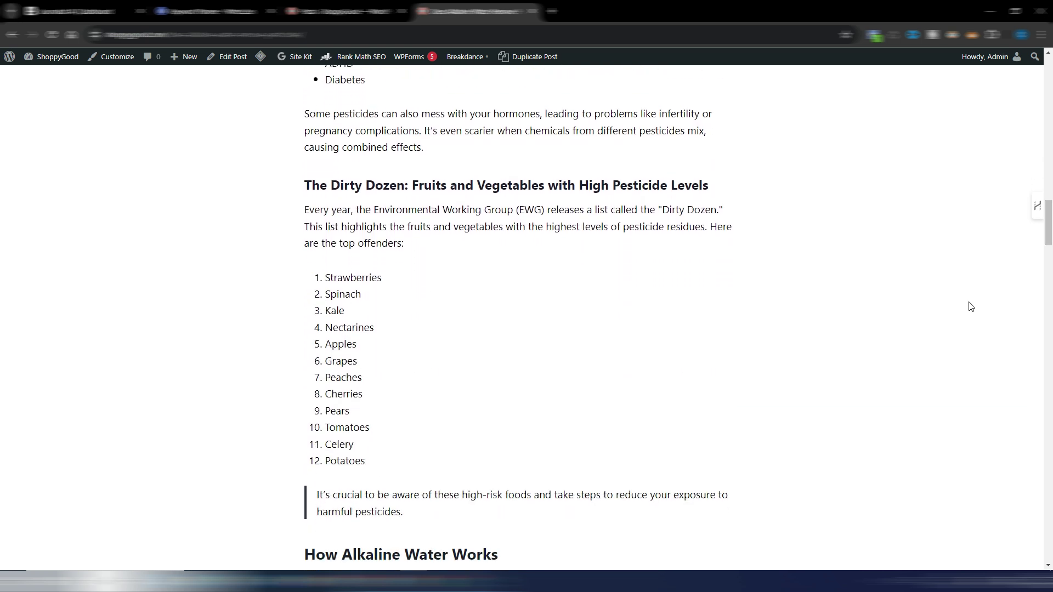
Examine the article's alkaline water comparison table, the internal link on removing oil-based pesticides and the water ionizer sections
scroll(1050, 226, down, 4)
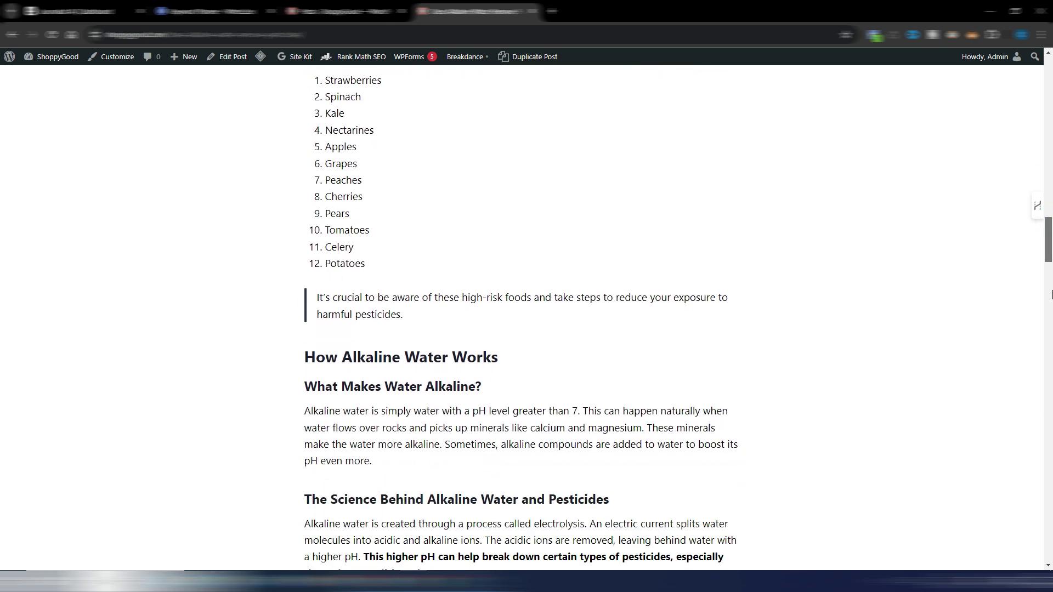
scroll(1051, 295, down, 3)
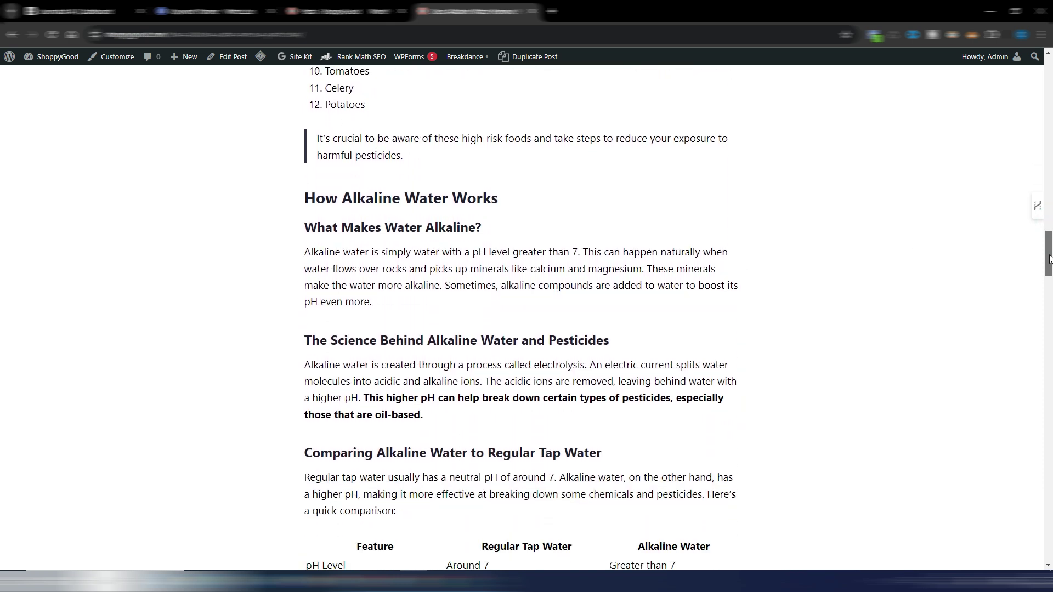
drag(1050, 258, 1050, 282)
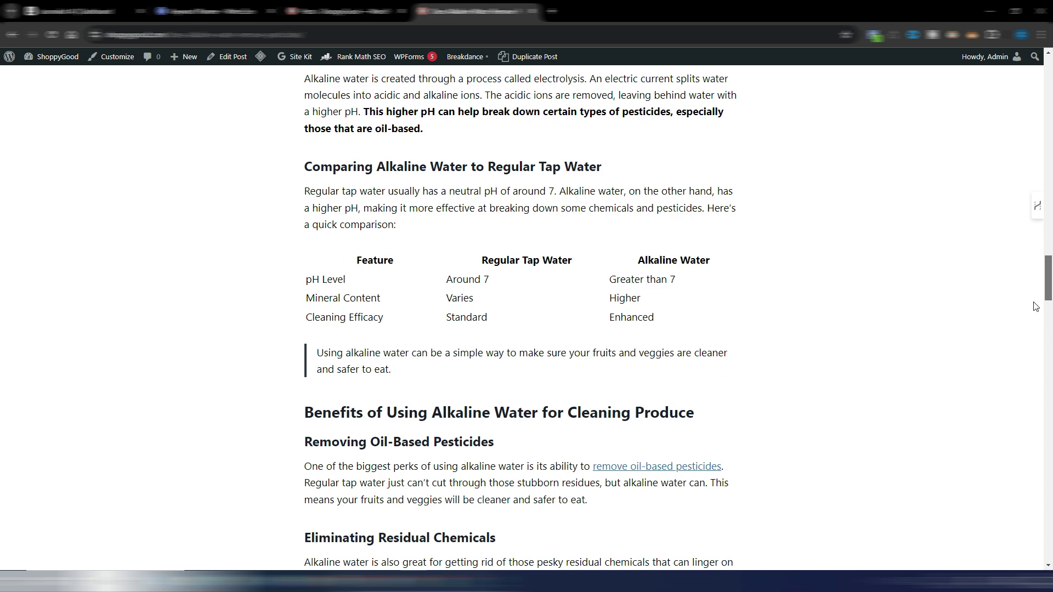
drag(1049, 277, 1049, 293)
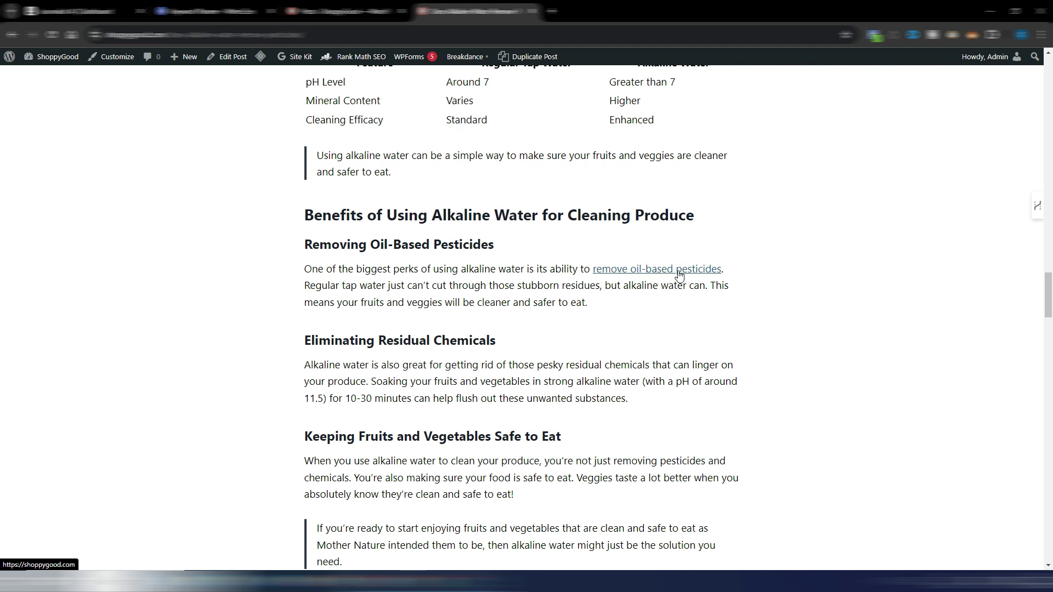
scroll(691, 276, down, 5)
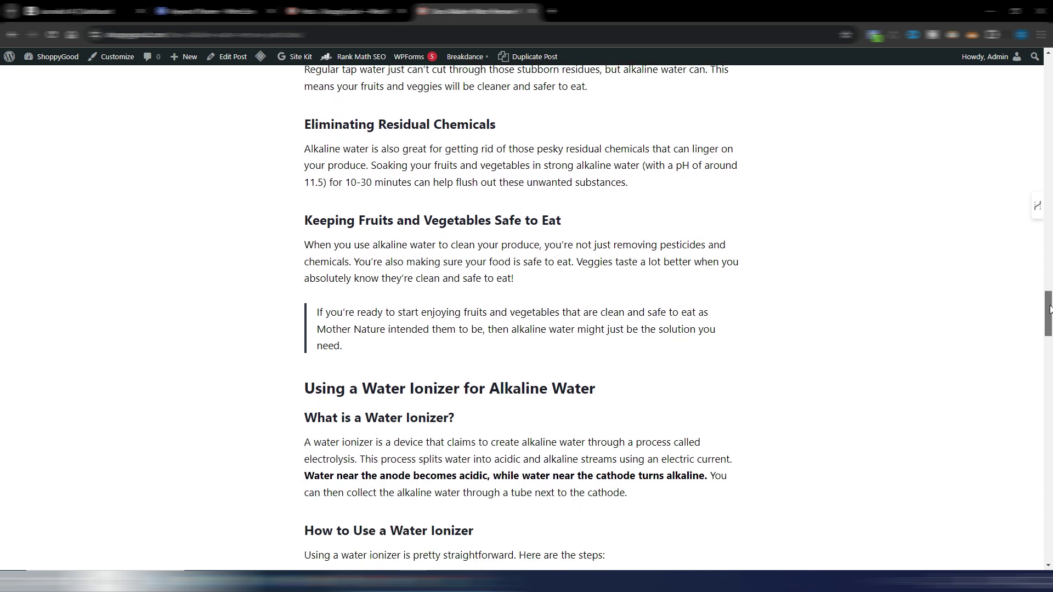
drag(1049, 314, 1049, 321)
scroll(520, 324, down, 3)
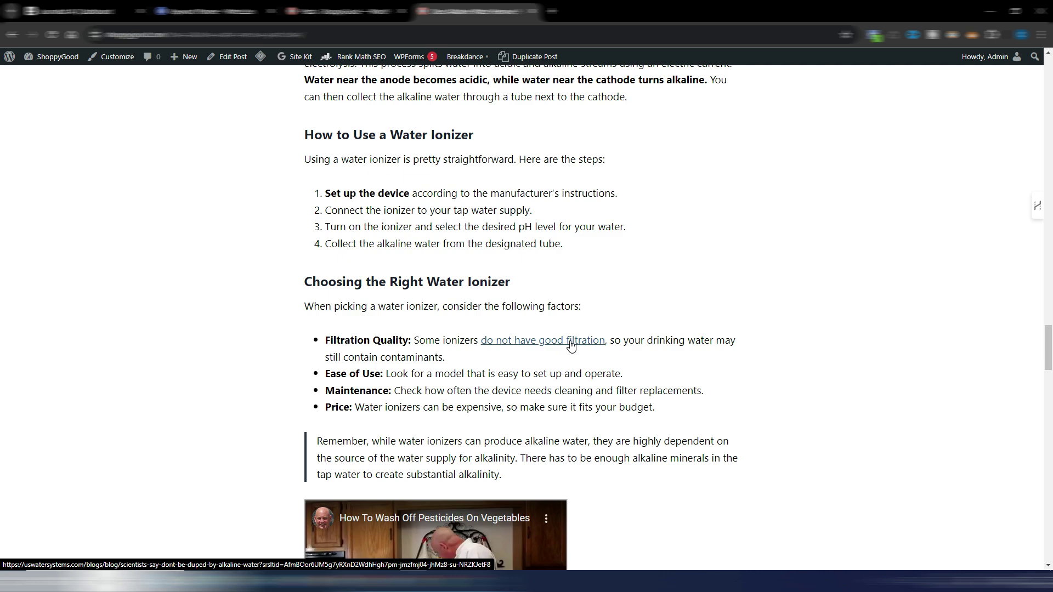
Inspect the page behind the external link "do not have good filtration" and return to the article
click(571, 342)
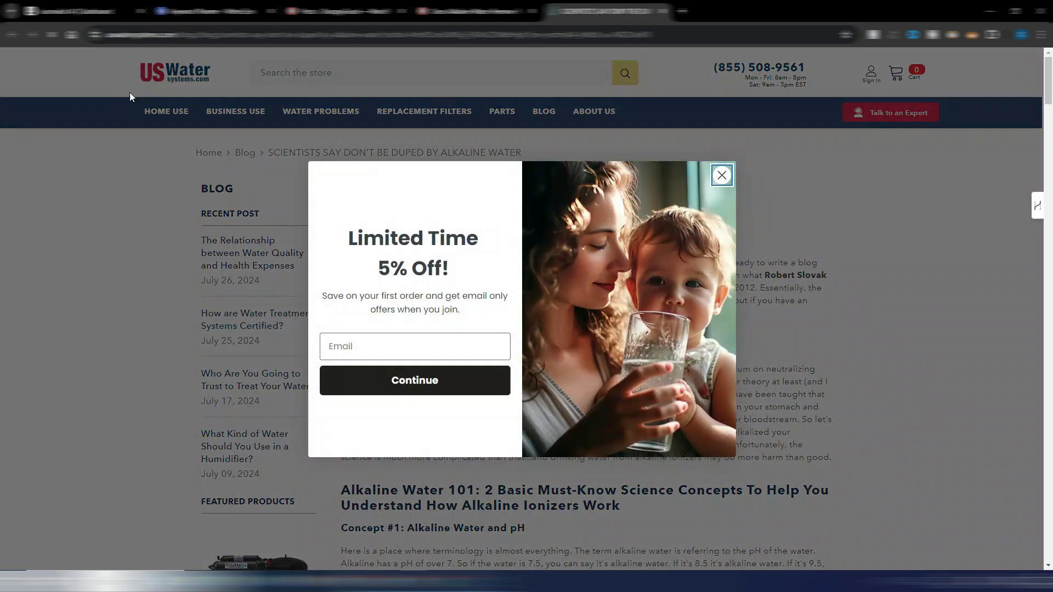
click(131, 94)
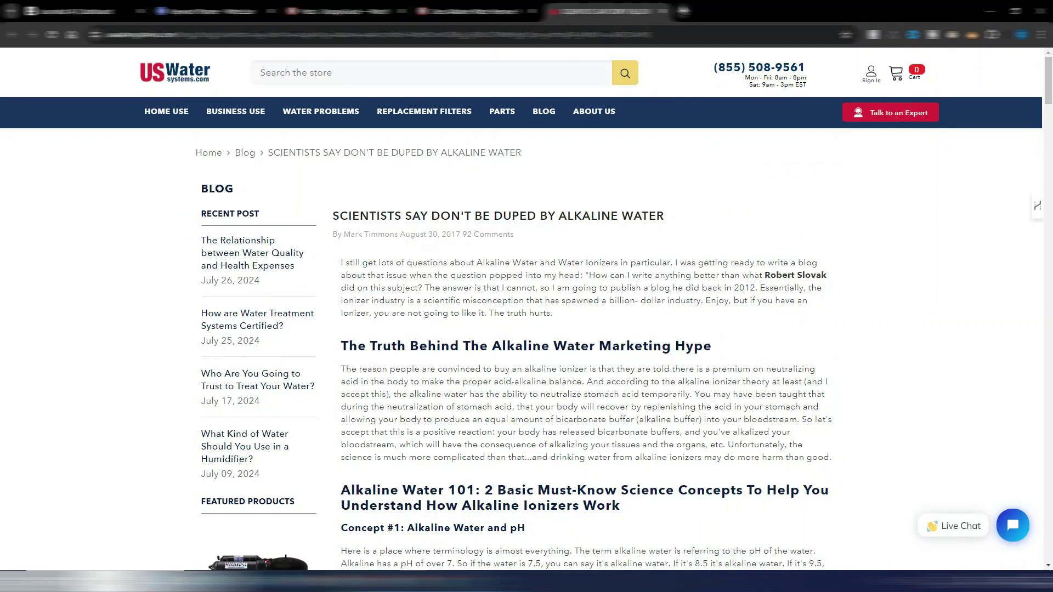
click(665, 11)
Review the embedded video and produce-washing tips, and open the external source on soaking fruits and veggies to remove 90% of pesticides
scroll(768, 335, down, 3)
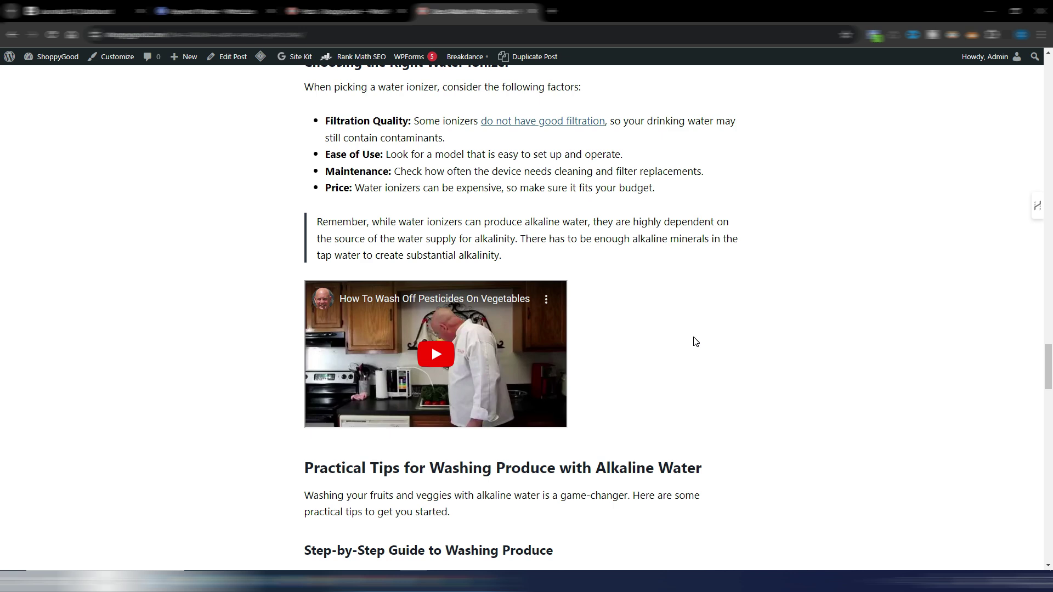
scroll(1041, 357, down, 6)
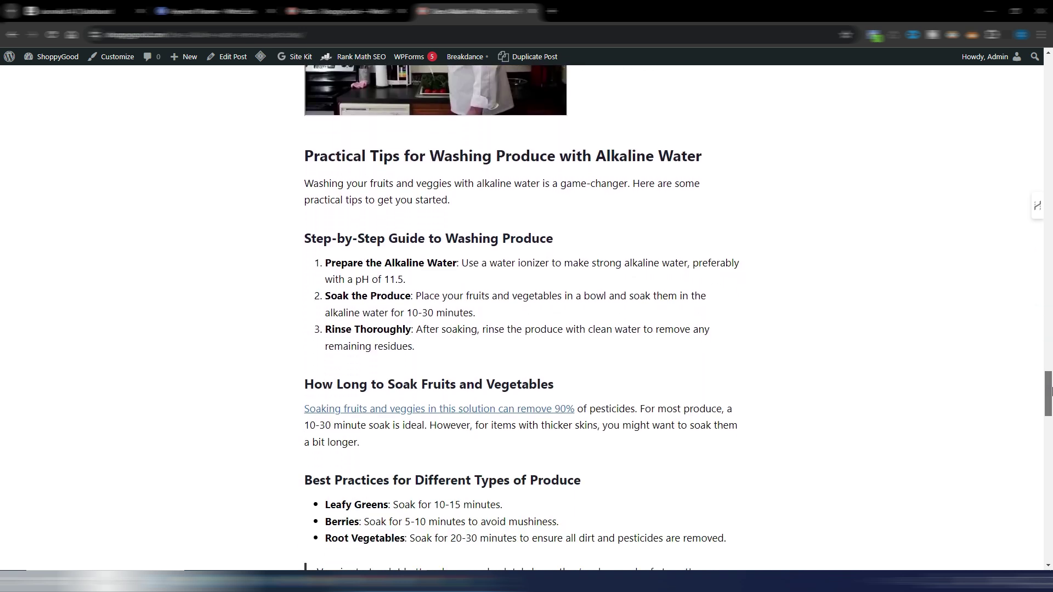
drag(1050, 391, 1051, 400)
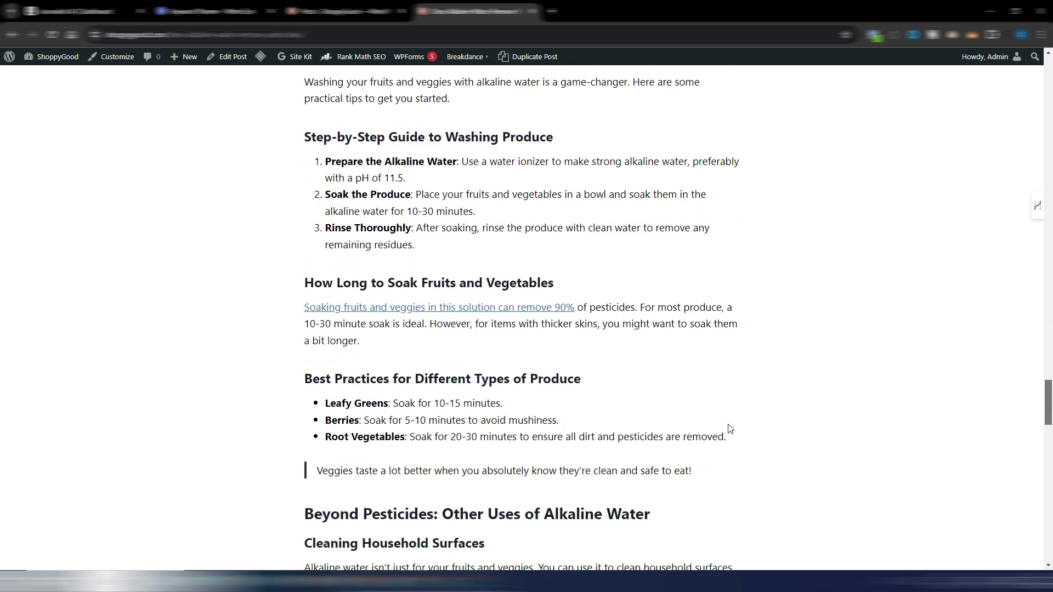
click(460, 310)
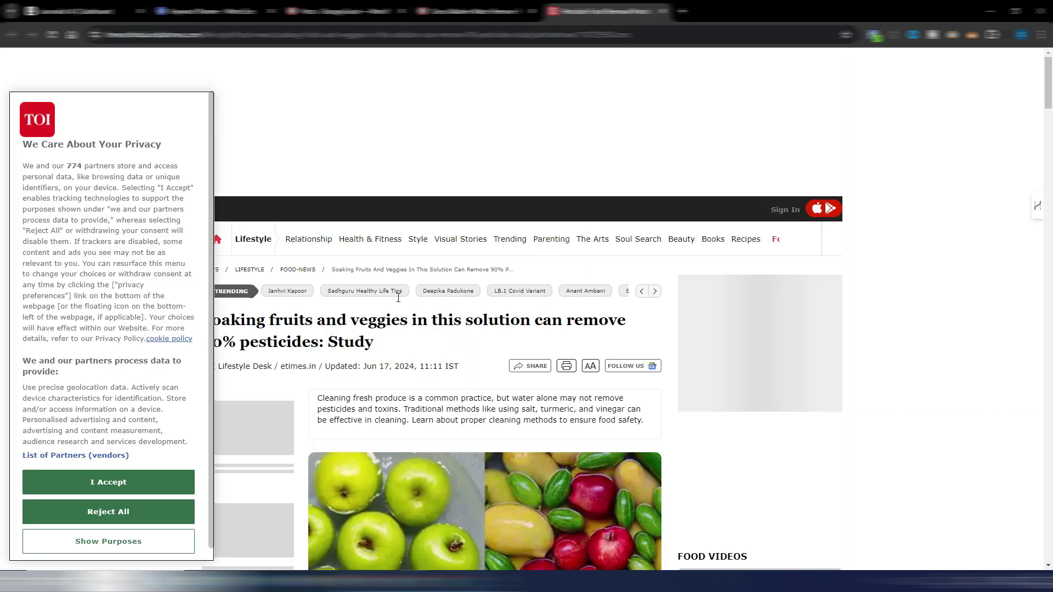
Close the external source, go back up to the article's index and key takeaways, and return to the Shoppygood pesticides AutoBlog activity in Journalist AI
key(ctrl+w)
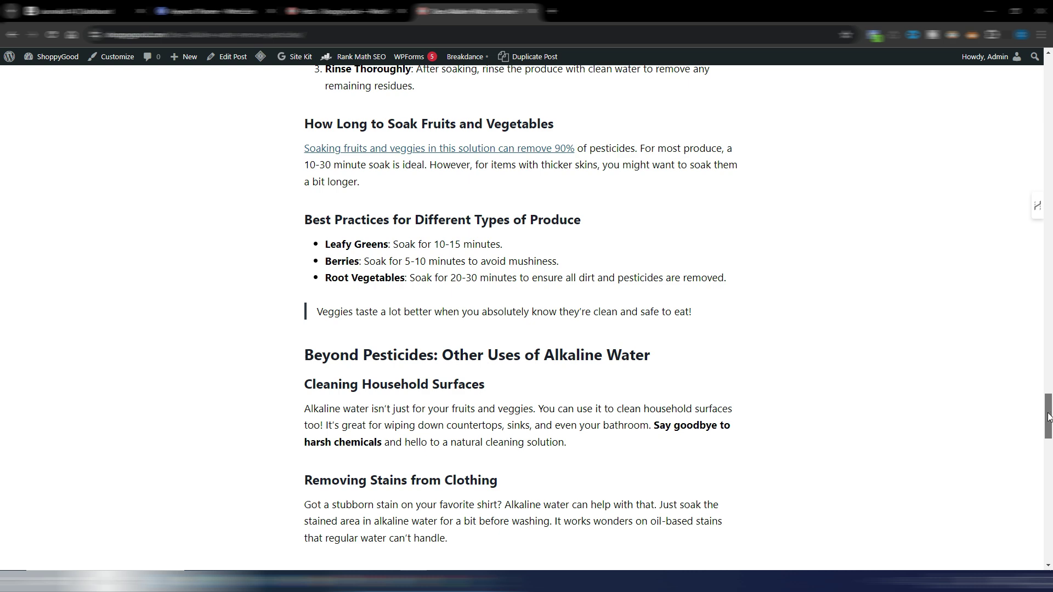
mouse_move(1048, 417)
mouse_down()
mouse_move(1049, 492)
mouse_move(1049, 65)
mouse_move(1049, 437)
mouse_move(1048, 136)
mouse_up()
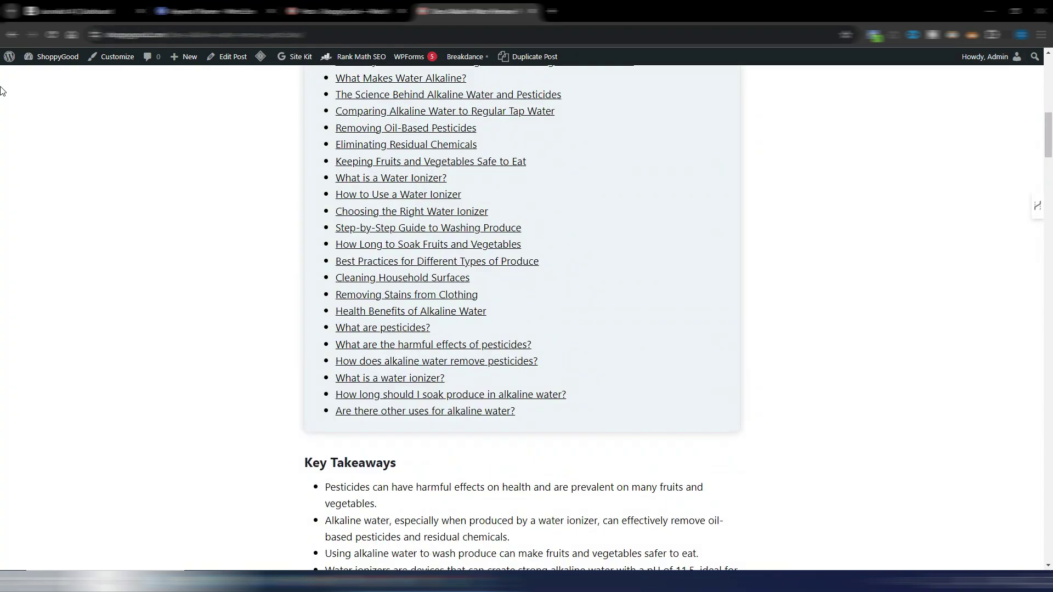
click(76, 11)
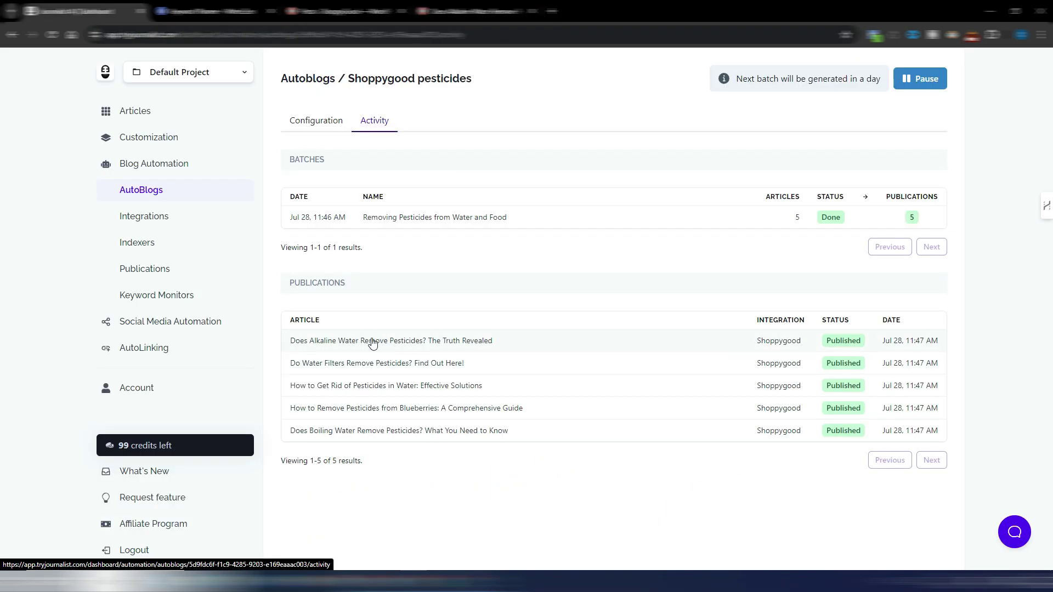
Open the generated article "Do Water Filters Remove Pesticides? Find Out Here!" from the list of all articles
click(373, 342)
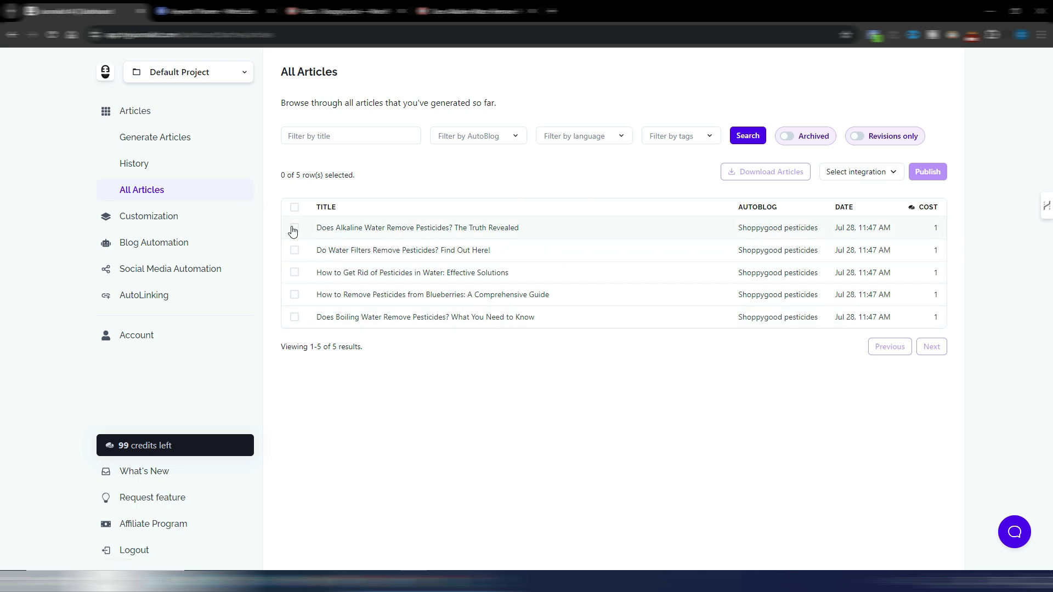
click(294, 250)
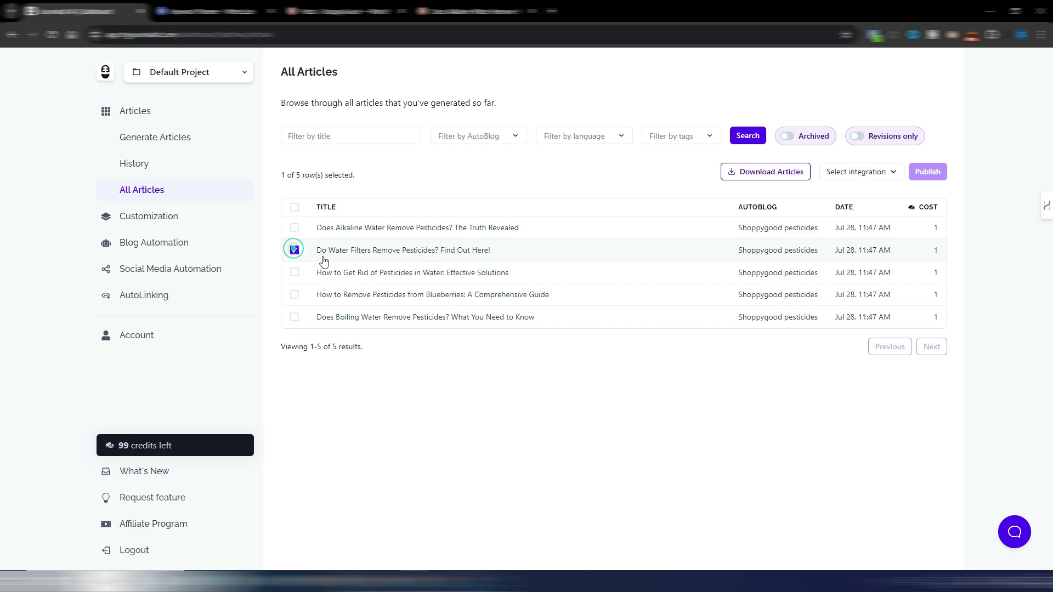
click(374, 252)
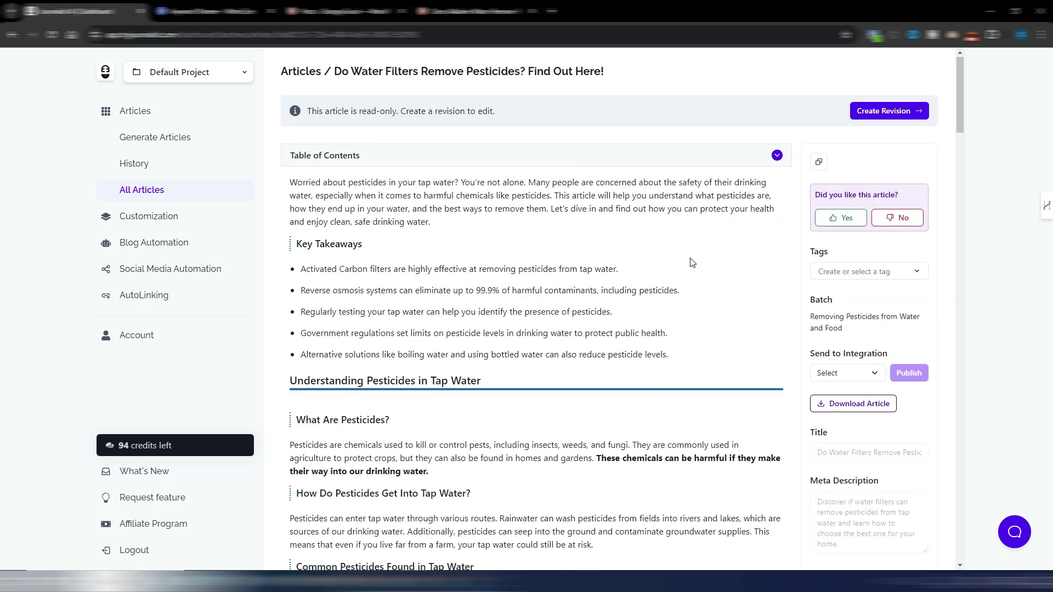
Examine the water filter article from its key takeaways through the filter types, embedded video, water testing and regulations down to the FAQ
scroll(691, 261, down, 4)
scroll(690, 259, up, 4)
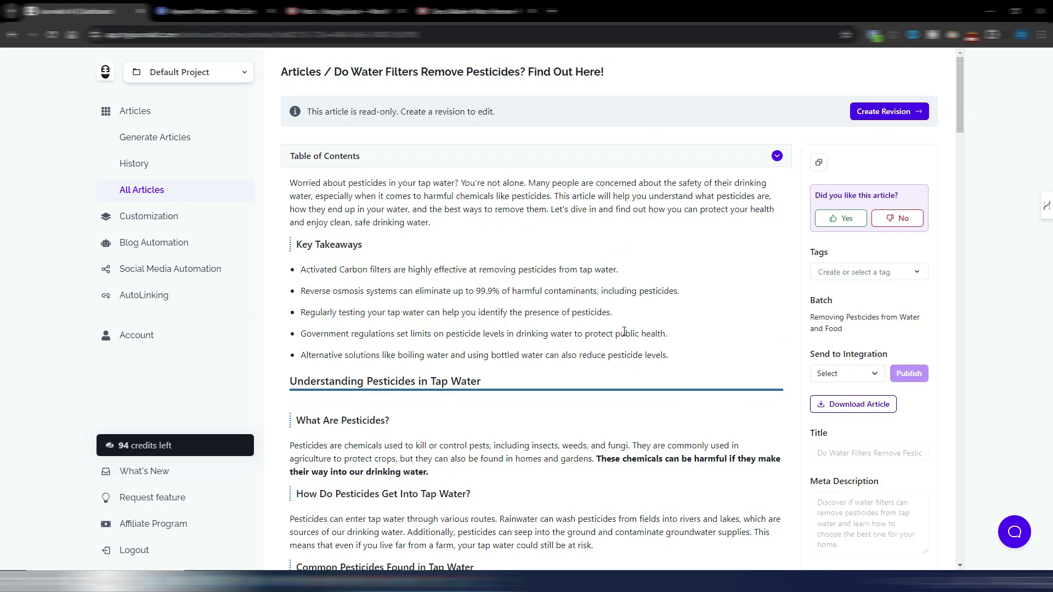
scroll(624, 331, down, 12)
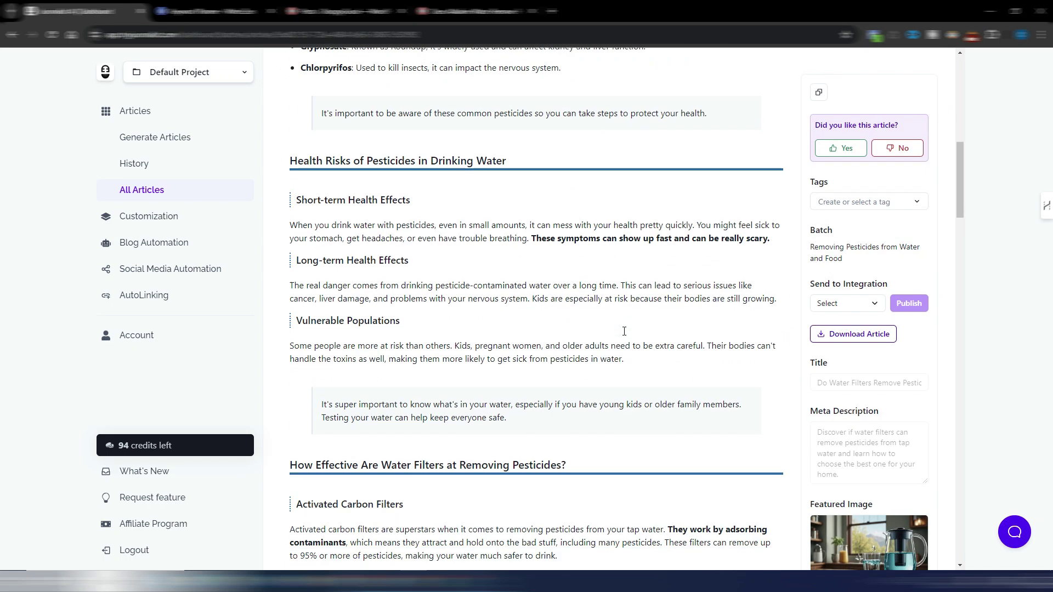
scroll(624, 331, down, 7)
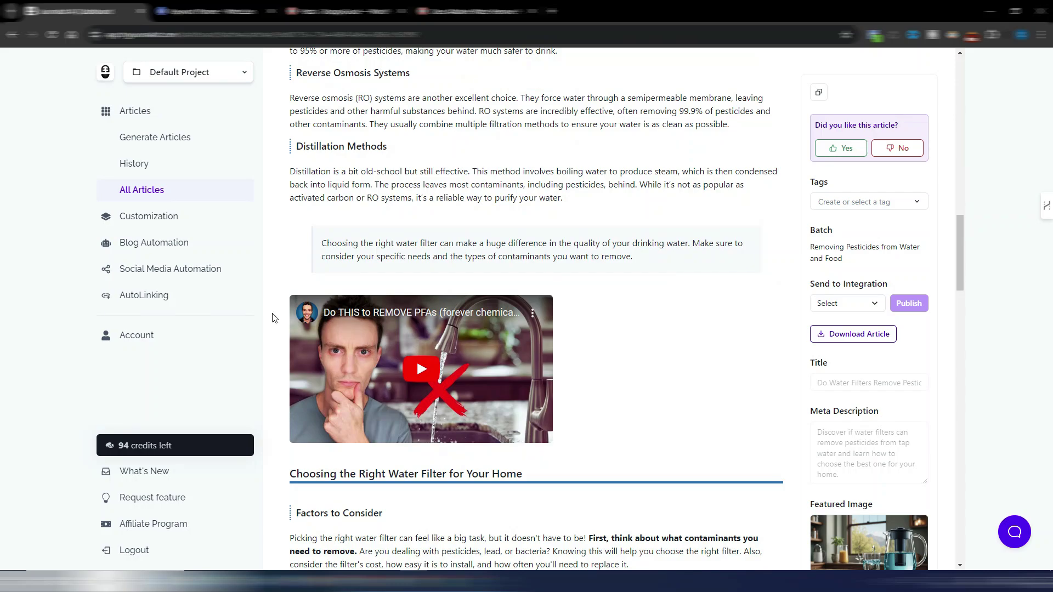
scroll(729, 346, down, 5)
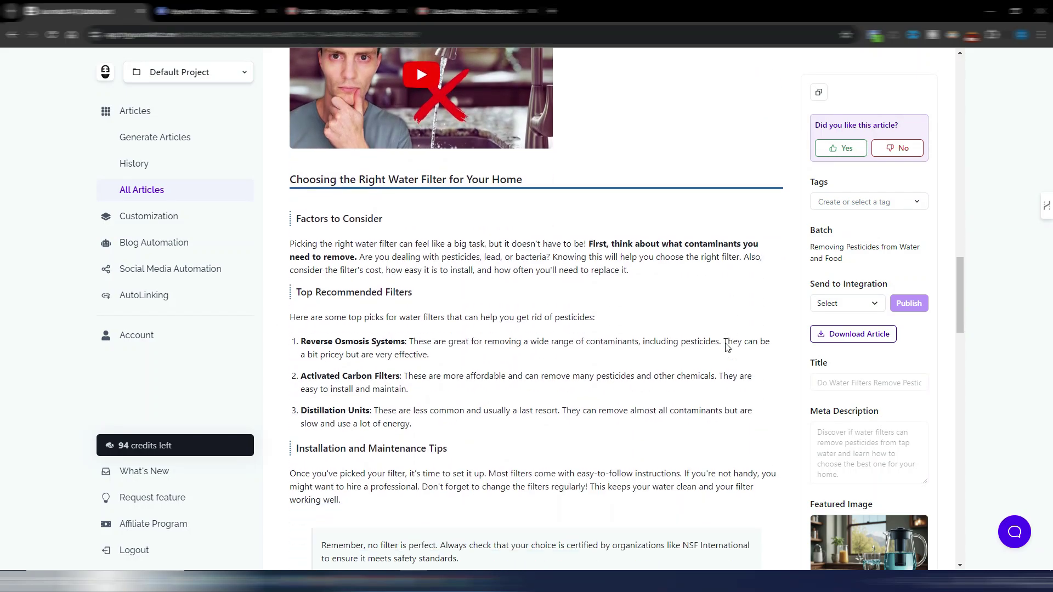
scroll(727, 345, down, 10)
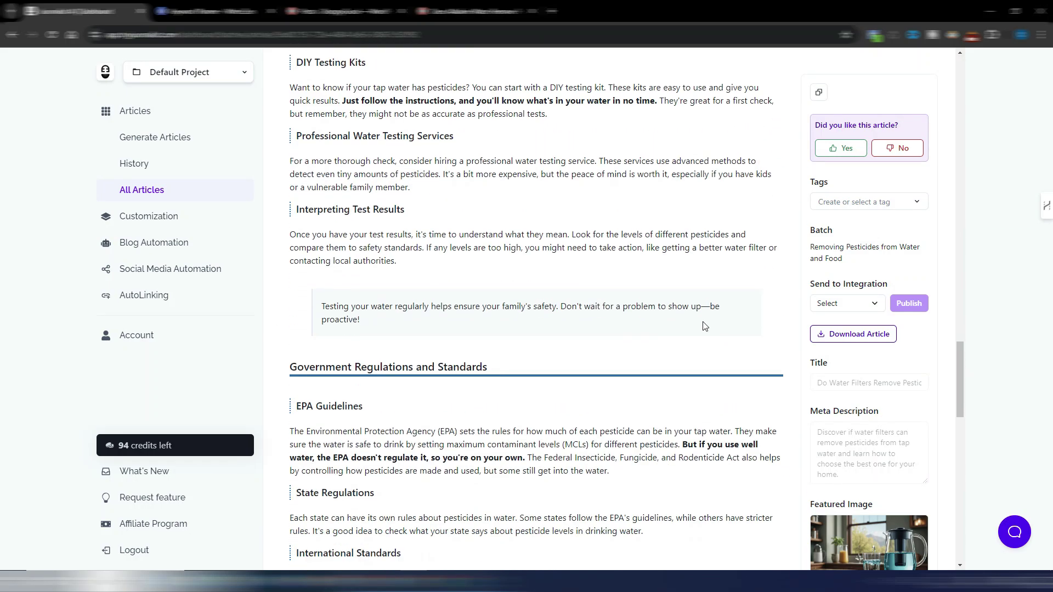
scroll(705, 327, up, 15)
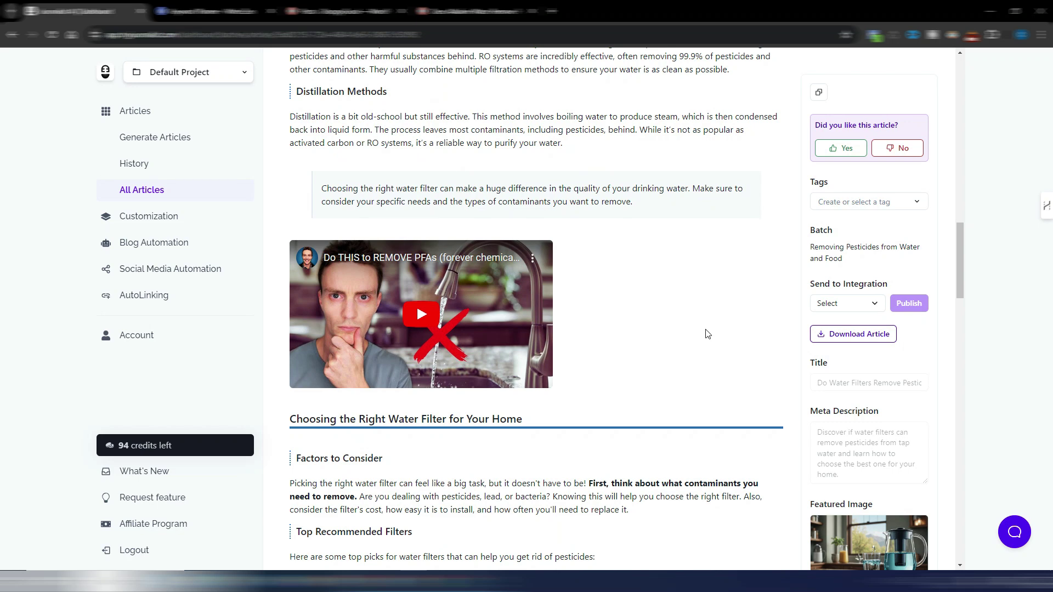
scroll(888, 414, down, 5)
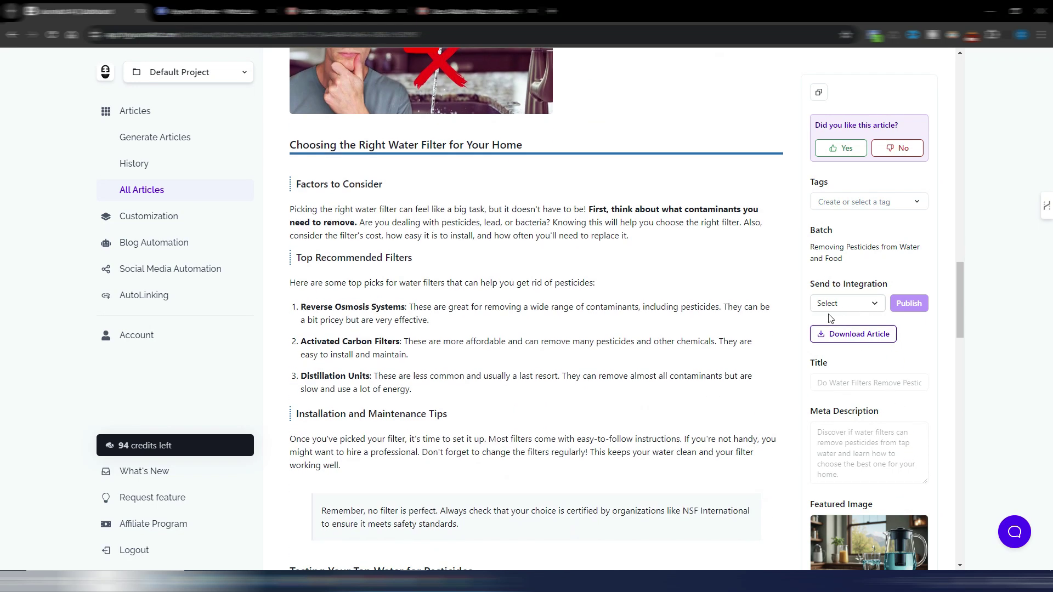
scroll(580, 253, up, 20)
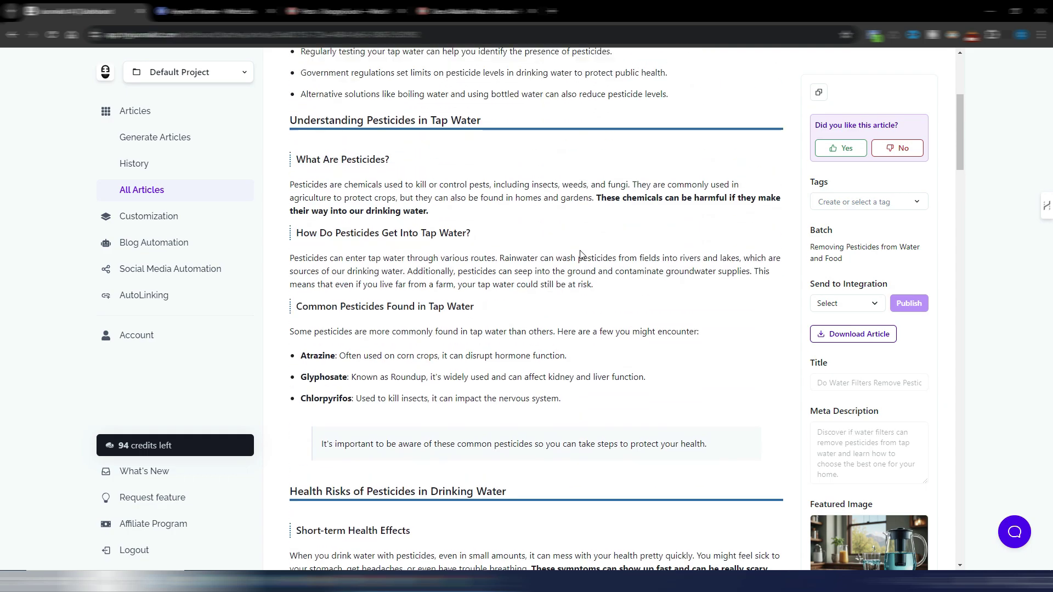
scroll(696, 303, down, 20)
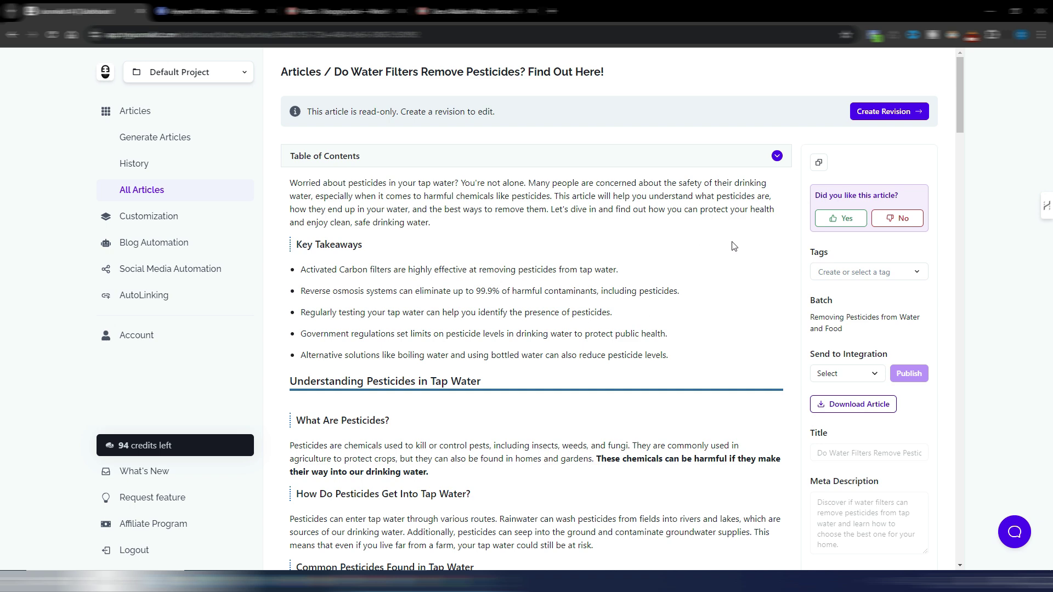
scroll(576, 377, down, 4)
scroll(576, 373, up, 4)
scroll(367, 291, down, 20)
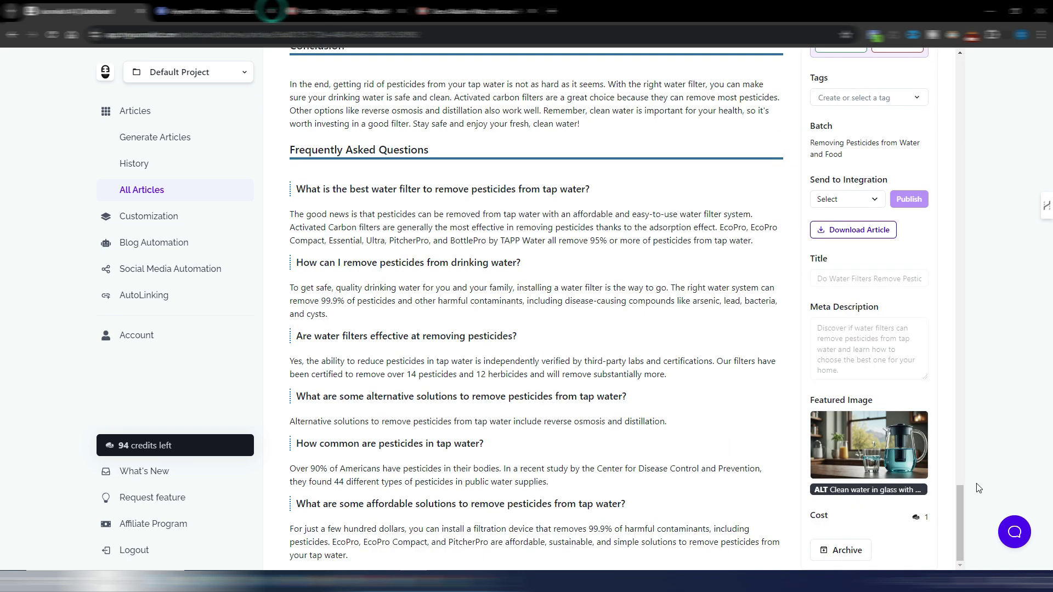
Inspect the water filter article's featured image at full size in a separate tab, and close it
right_click(841, 442)
click(854, 318)
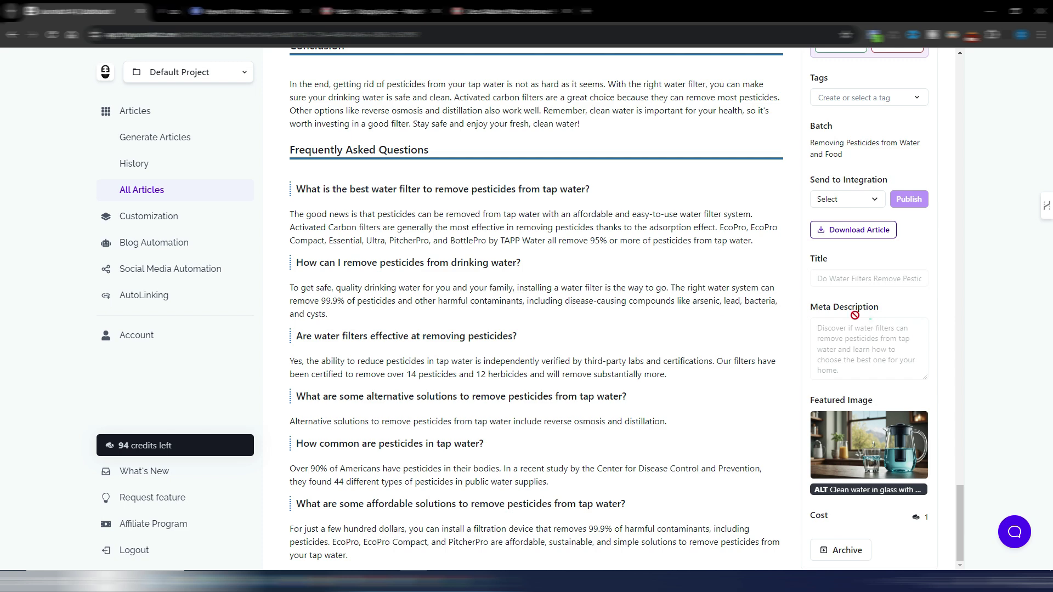
click(215, 11)
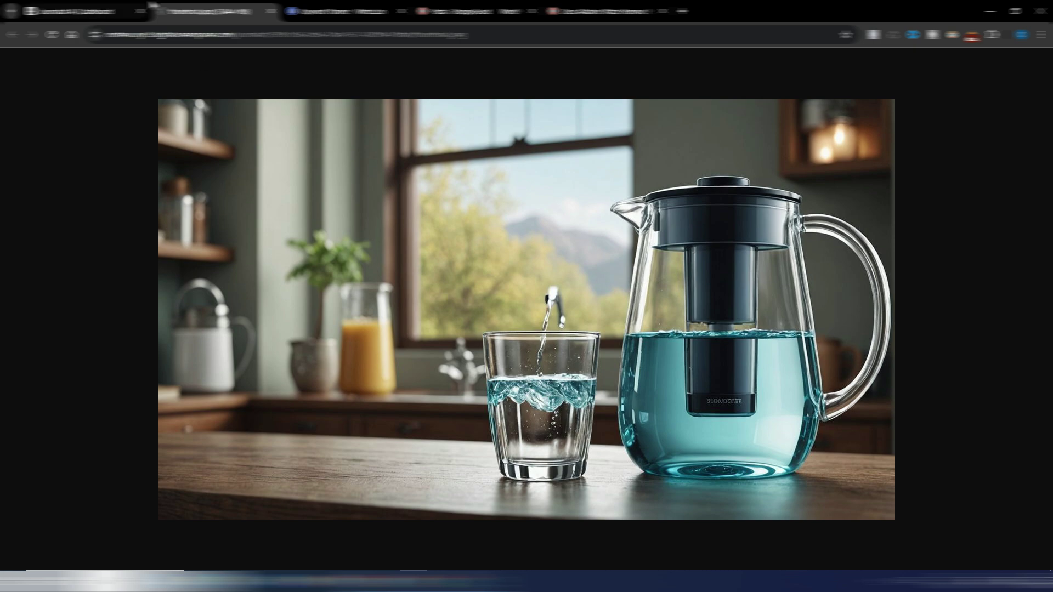
click(270, 11)
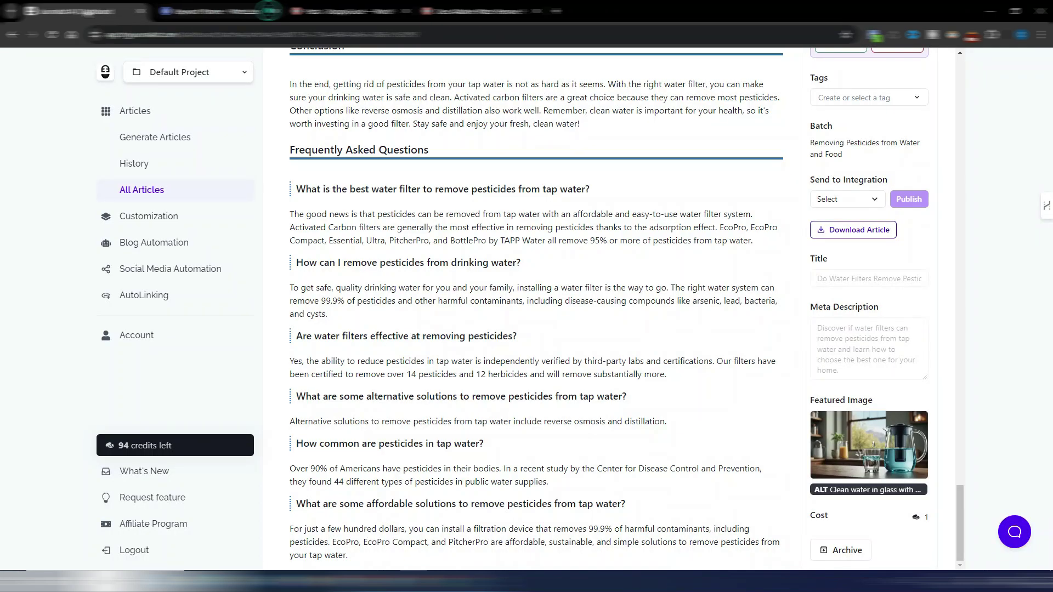
Open the article "How to Get Rid of Pesticides in Water: Effective Solutions", inspect its featured image in a separate tab and close it
click(144, 190)
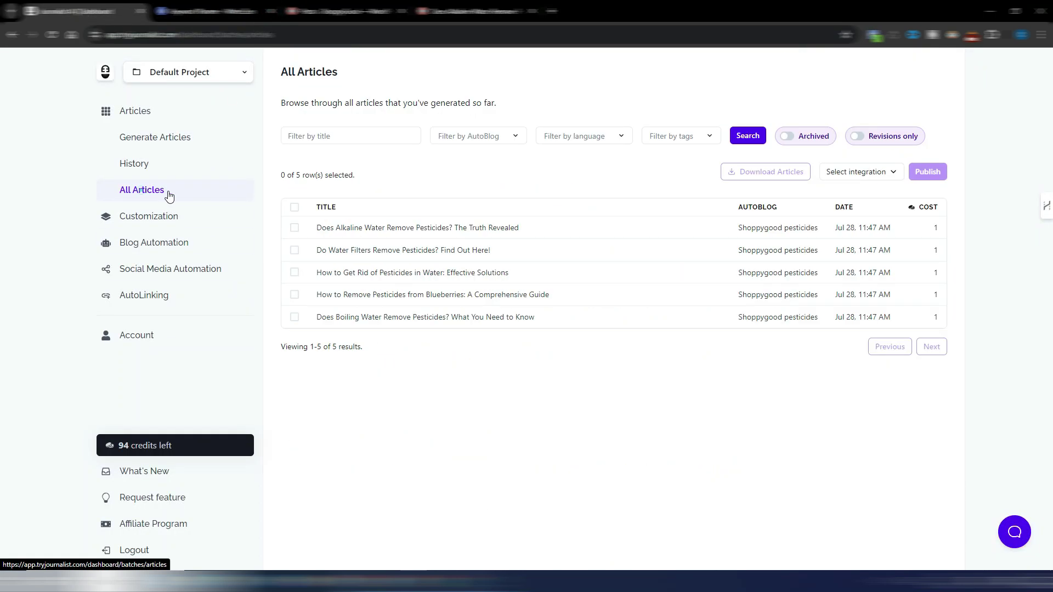
click(354, 272)
right_click(872, 536)
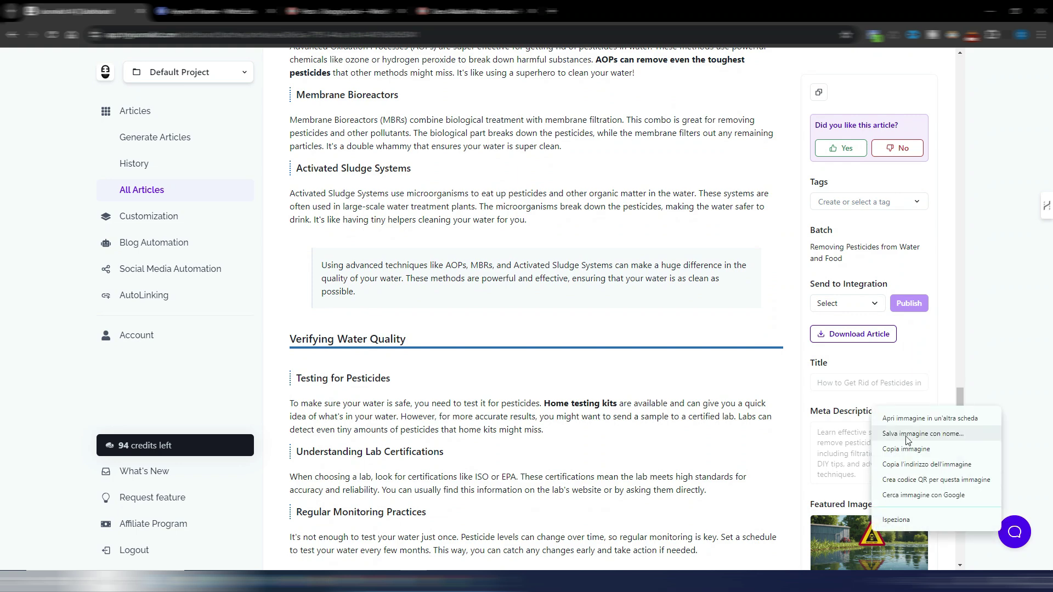
click(905, 416)
click(221, 13)
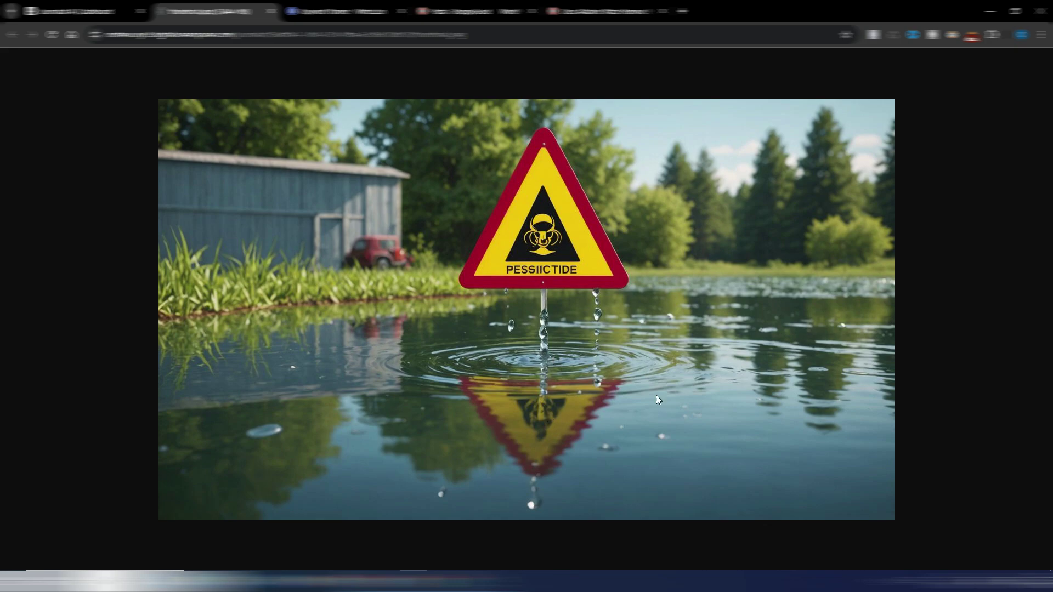
click(271, 11)
Review the article from its advanced pesticide removal techniques back up to the key takeaways
scroll(601, 273, up, 10)
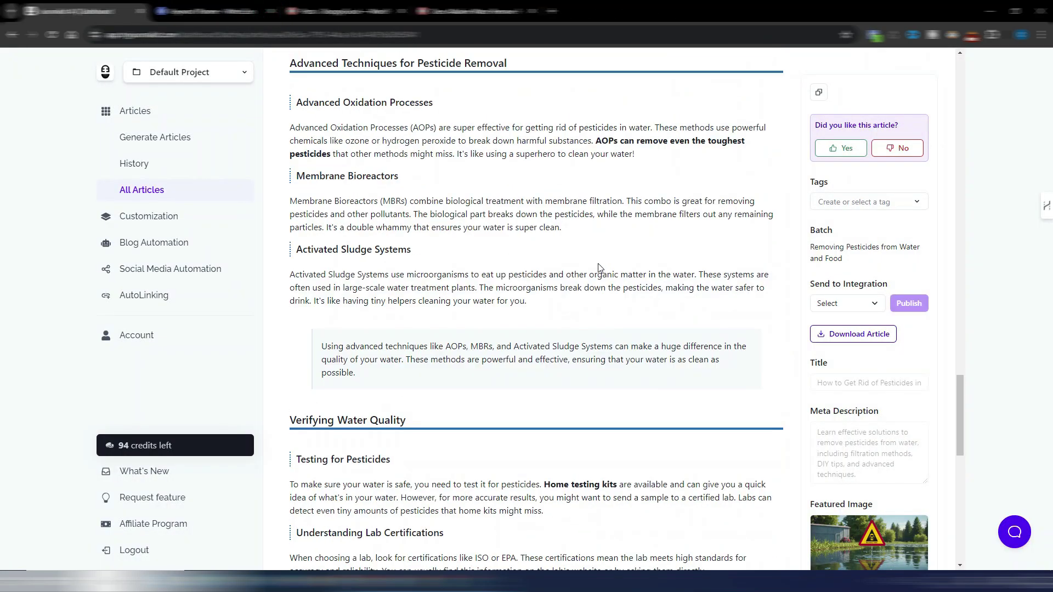
scroll(521, 242, up, 5)
scroll(522, 240, up, 20)
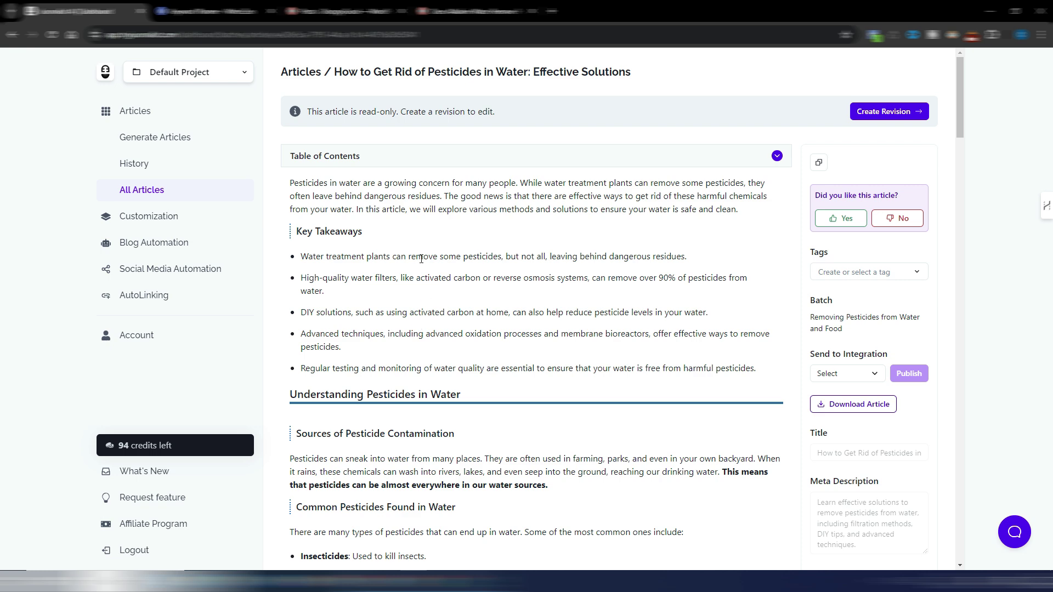
Open the Journalist AI homepage in a new tab and examine its yearly Solo, Business and Agency plans and the pay-as-you-go offer
key(ctrl+l)
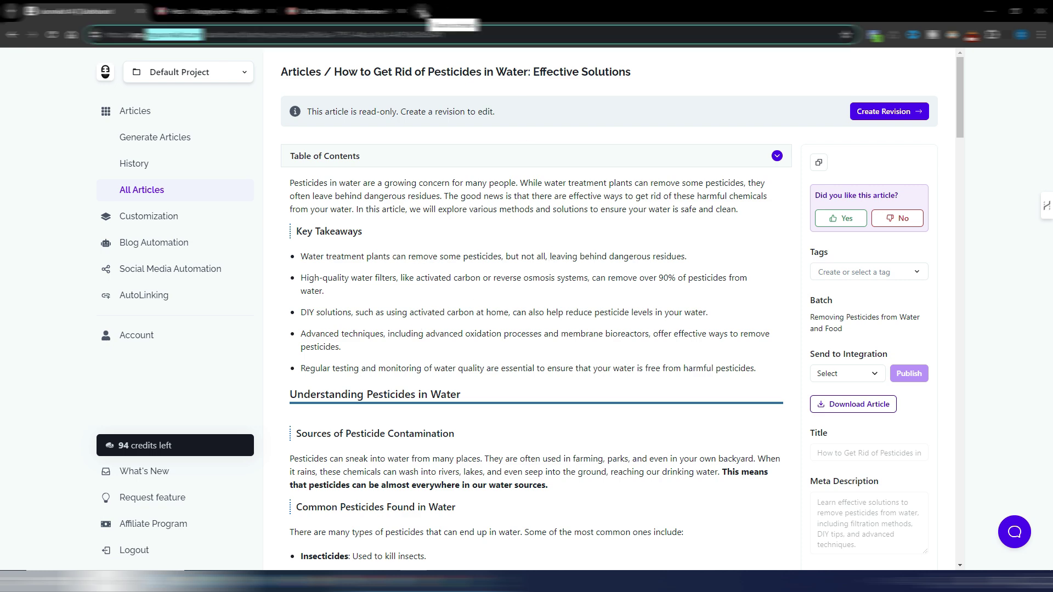
click(422, 11)
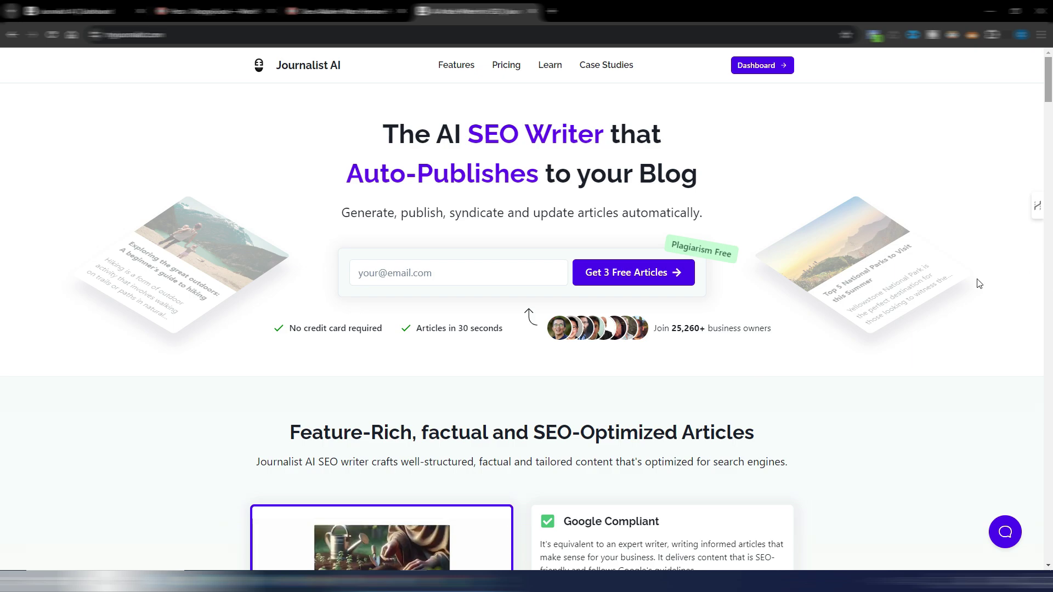
drag(1051, 94, 1051, 406)
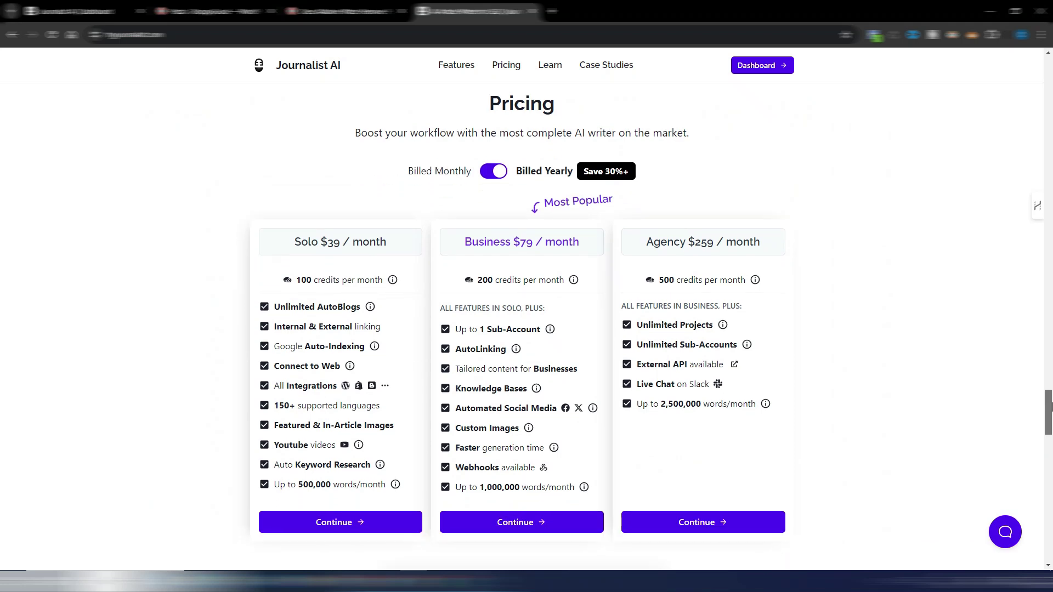
scroll(819, 238, down, 5)
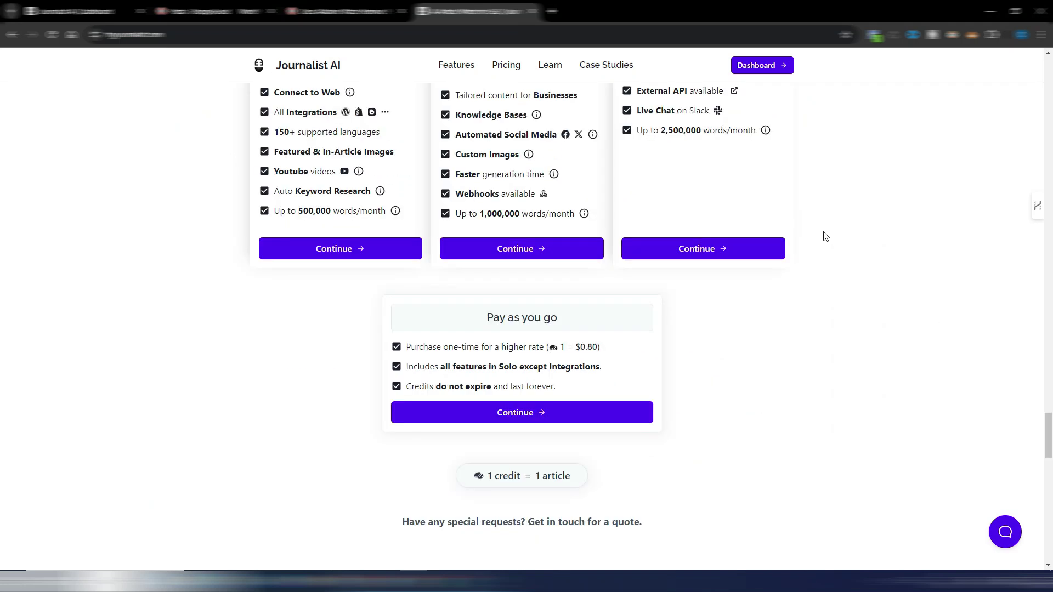
scroll(823, 236, up, 3)
scroll(824, 236, up, 1)
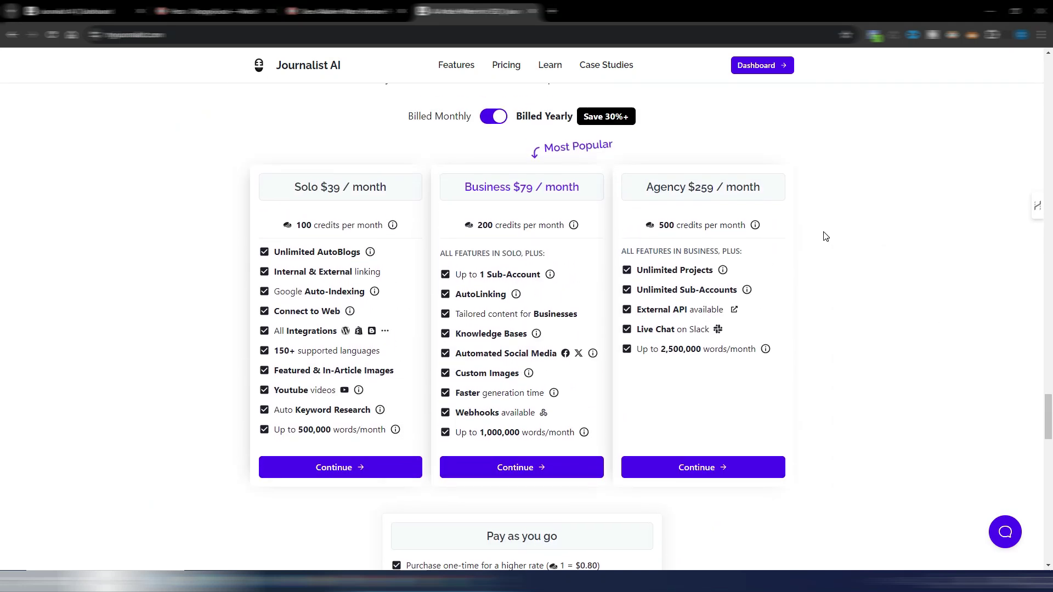
Switch the pricing to monthly billing and compare the plan prices and pay-as-you-go terms
click(459, 117)
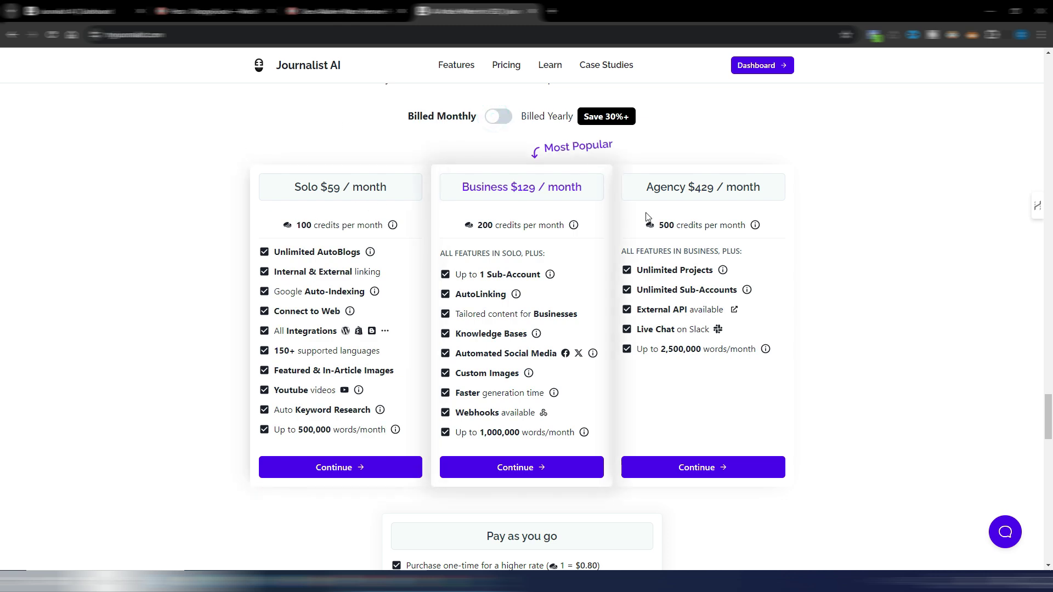
scroll(646, 216, down, 5)
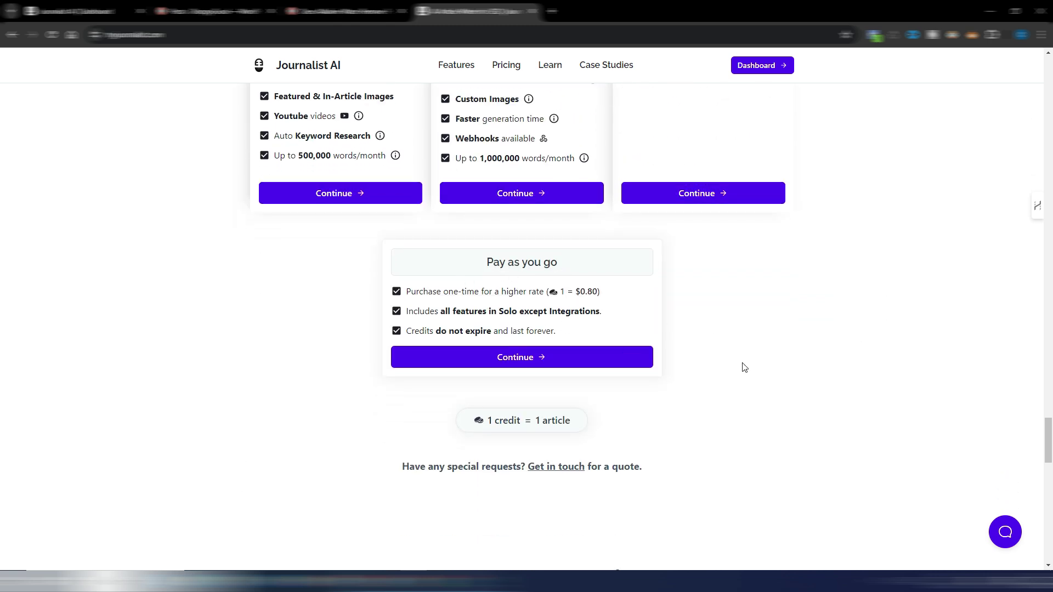
scroll(752, 365, up, 5)
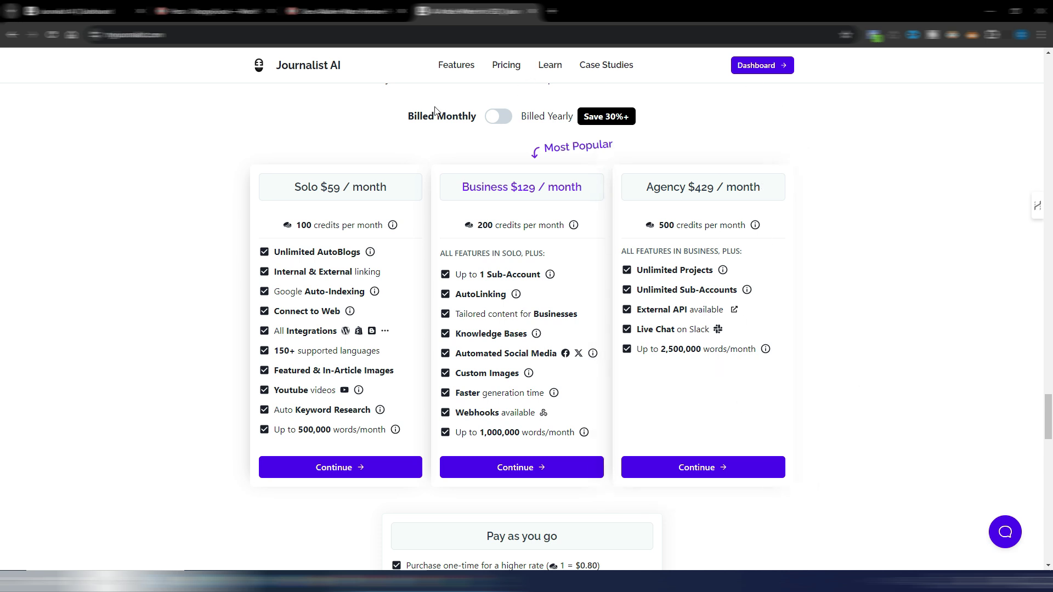
Switch the pricing back to yearly billing and review the plan features and pay-as-you-go conditions
click(499, 118)
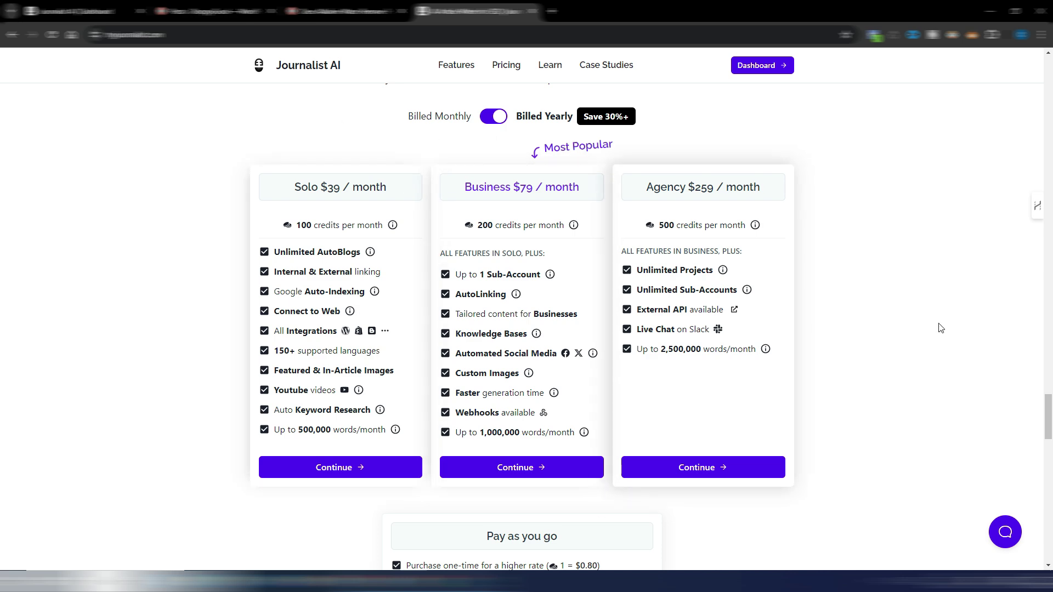
scroll(867, 331, down, 4)
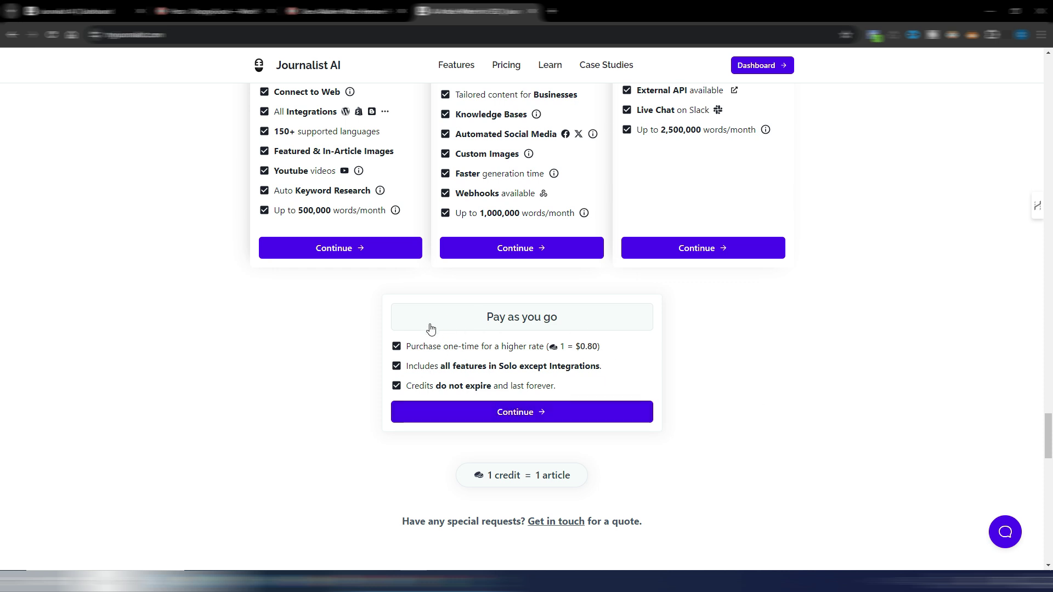
scroll(323, 351, up, 2)
scroll(324, 351, up, 1)
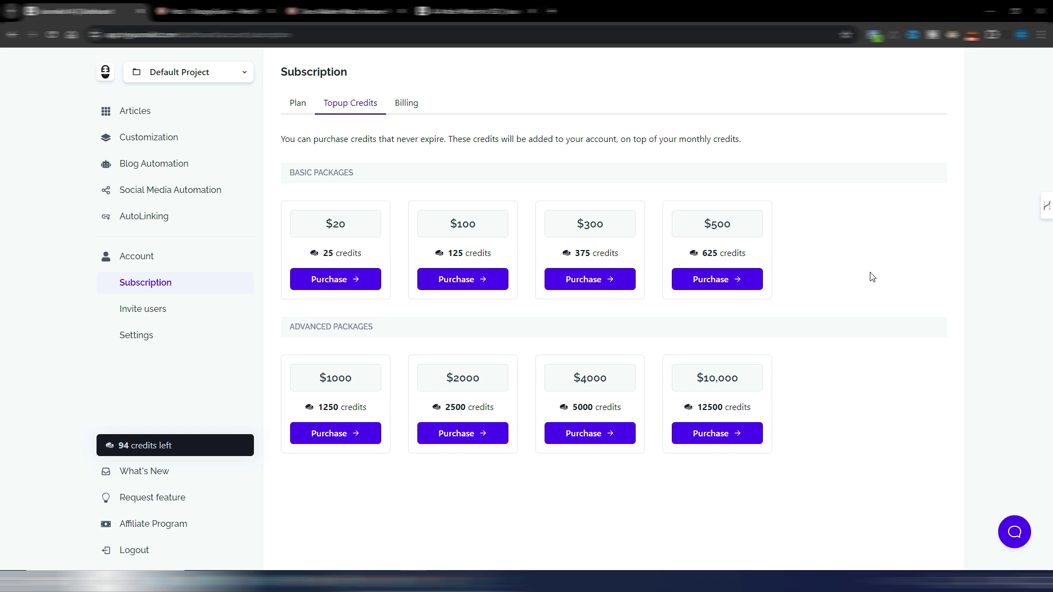
Return to the Journalist AI homepage and recheck the yearly plans' credits and features, finishing at the page's headline section
click(474, 12)
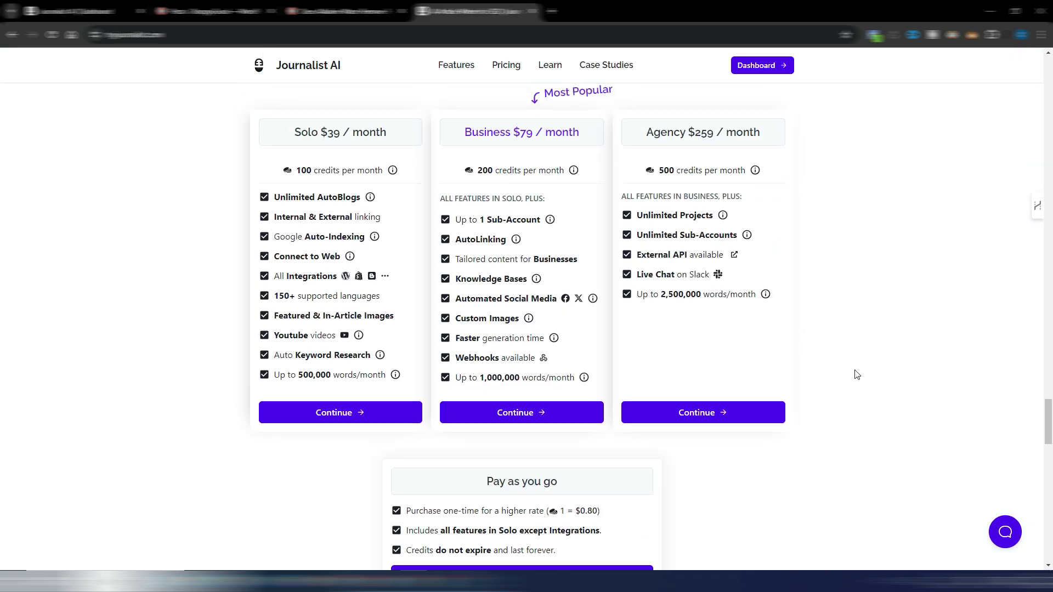
scroll(857, 374, up, 2)
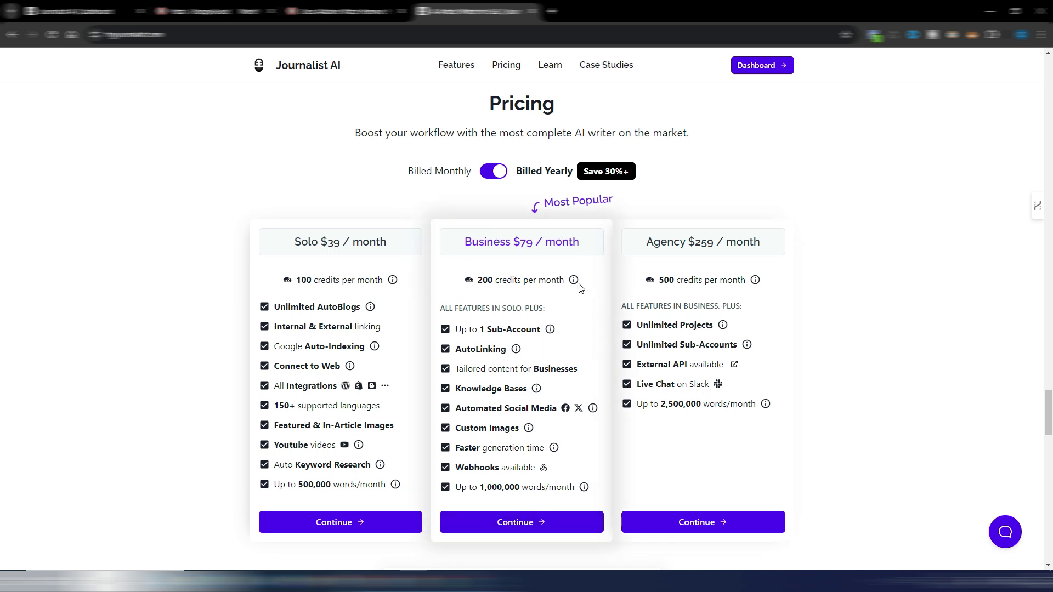
scroll(585, 301, down, 1)
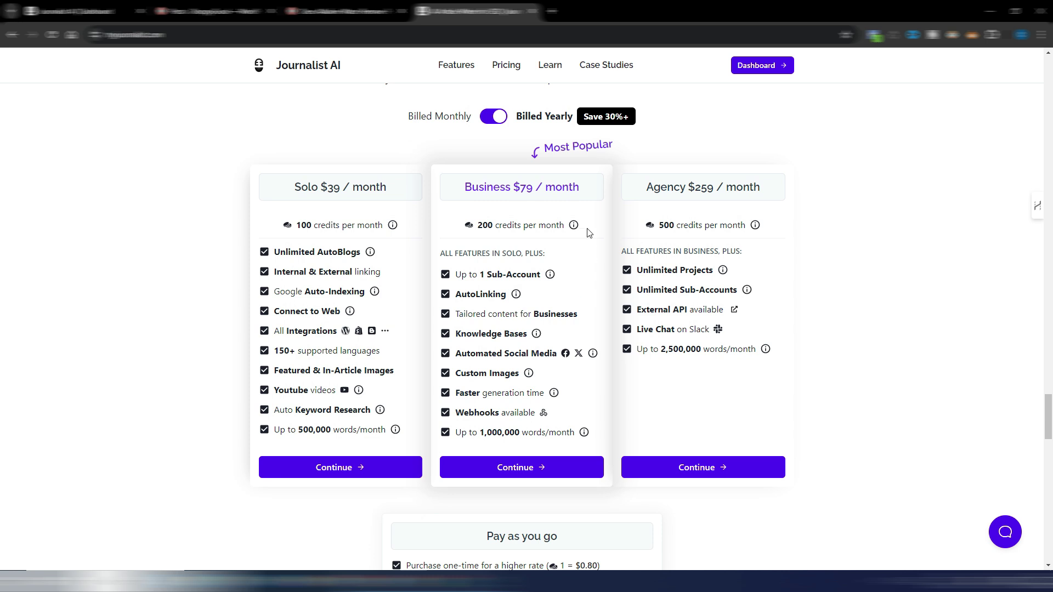
mouse_move(574, 227)
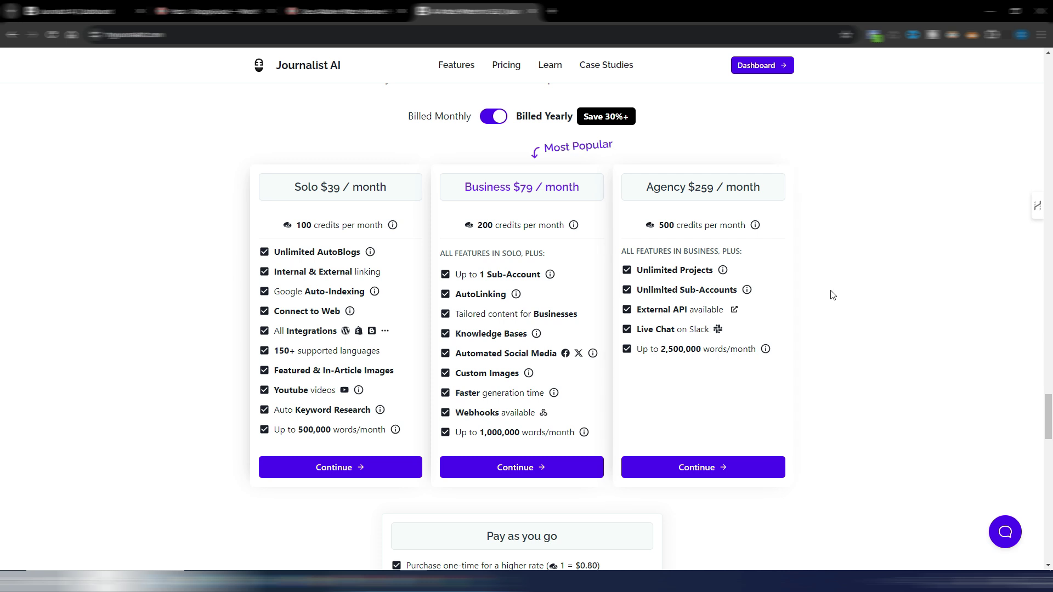
drag(1049, 427, 1047, 56)
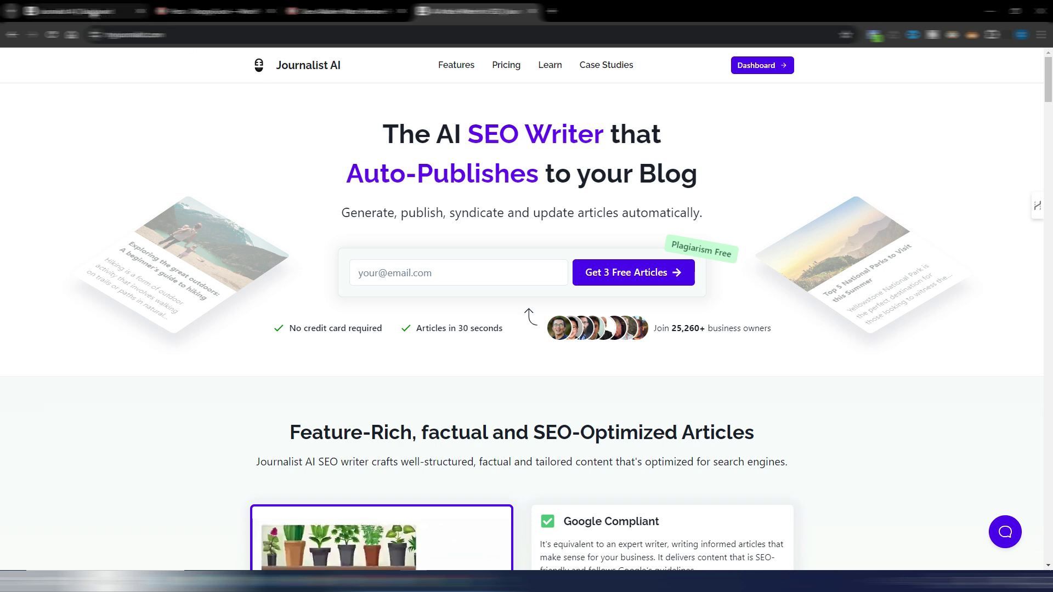
Go back to the dashboard's article generation form and look through the available article types, keeping SEO Article selected
click(88, 11)
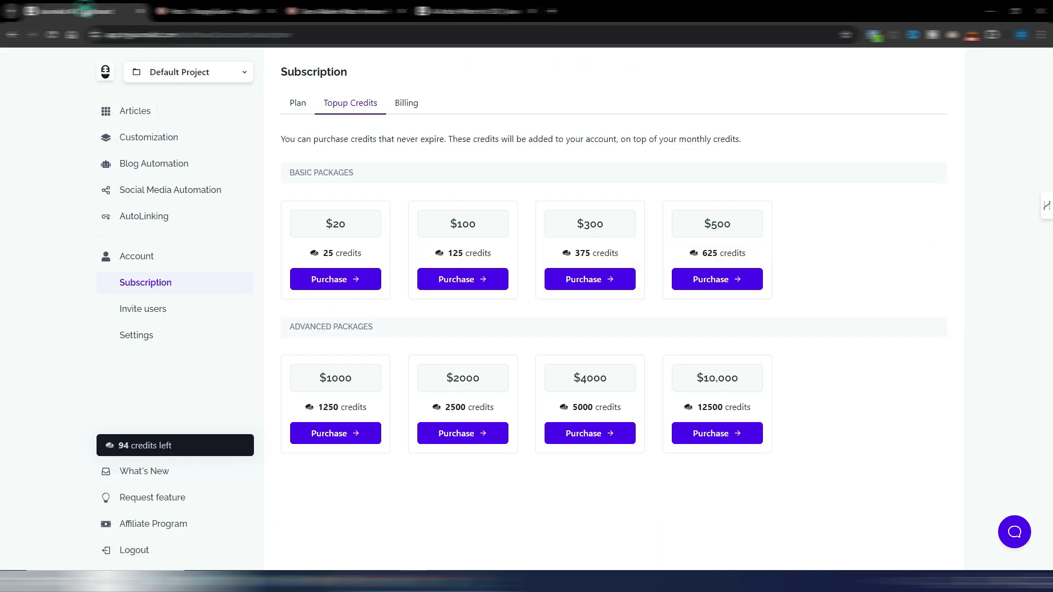
click(137, 118)
click(354, 215)
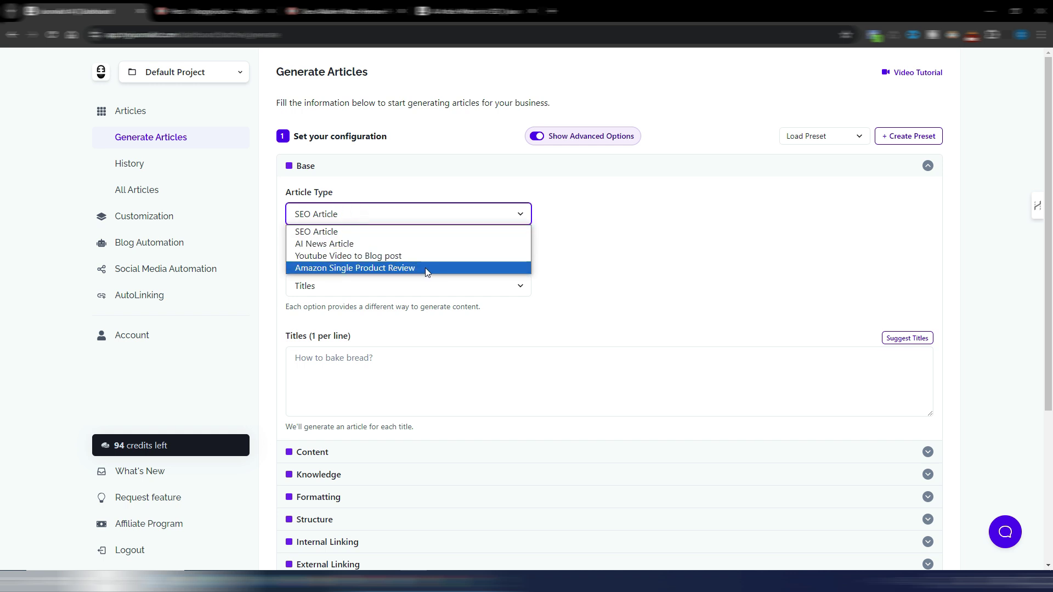
click(430, 144)
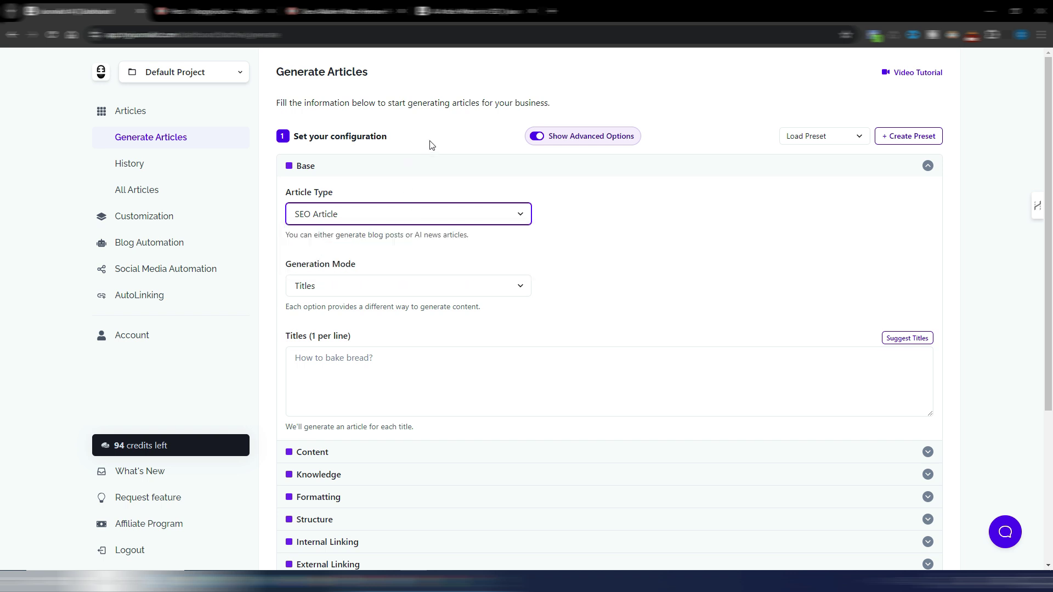